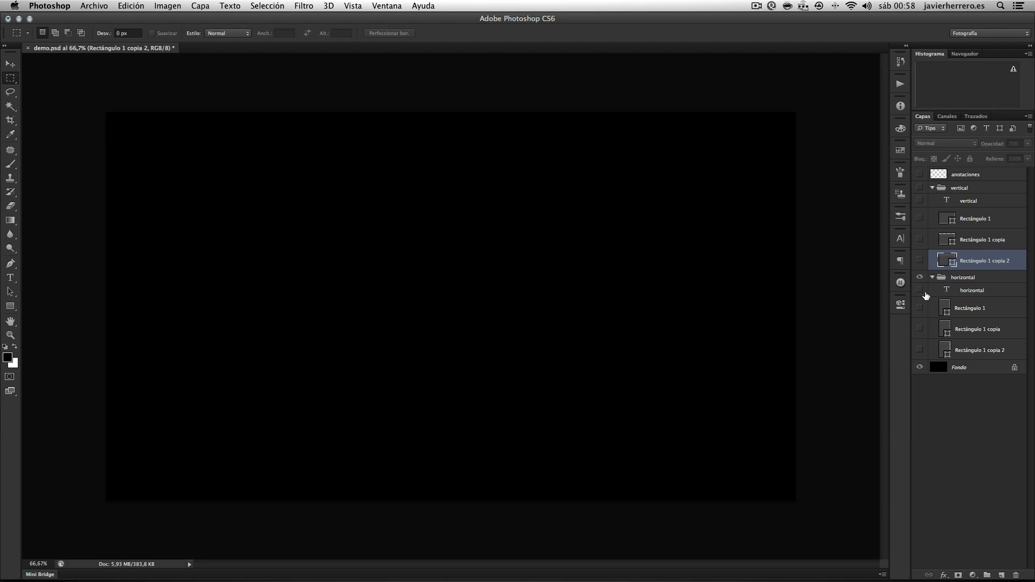
- Show the text layer and all three rectangle layers of the horizontal group
{"action": "left_click", "coordinate": [920, 290]}
{"action": "left_click", "coordinate": [920, 308]}
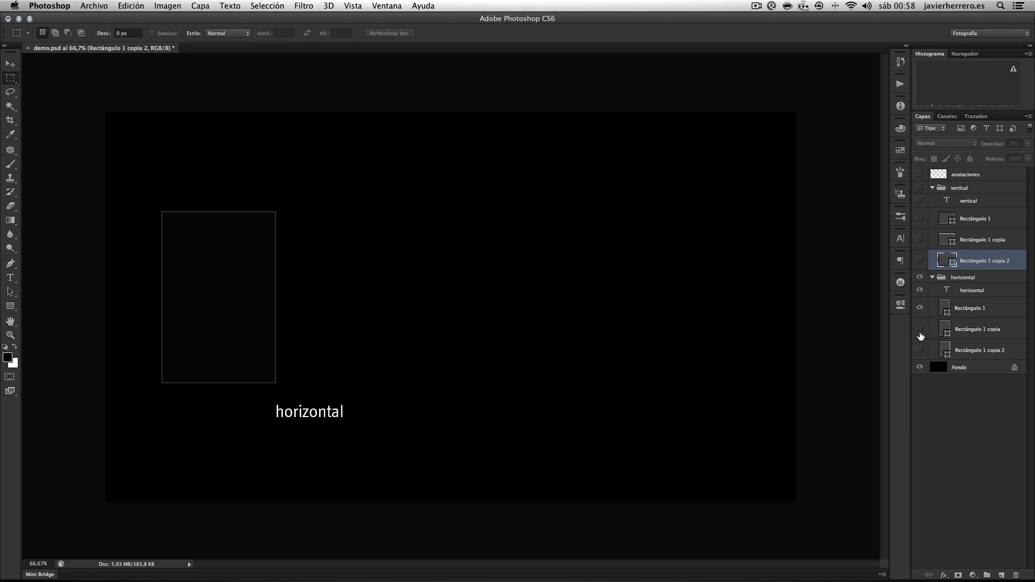
{"action": "left_click", "coordinate": [920, 330]}
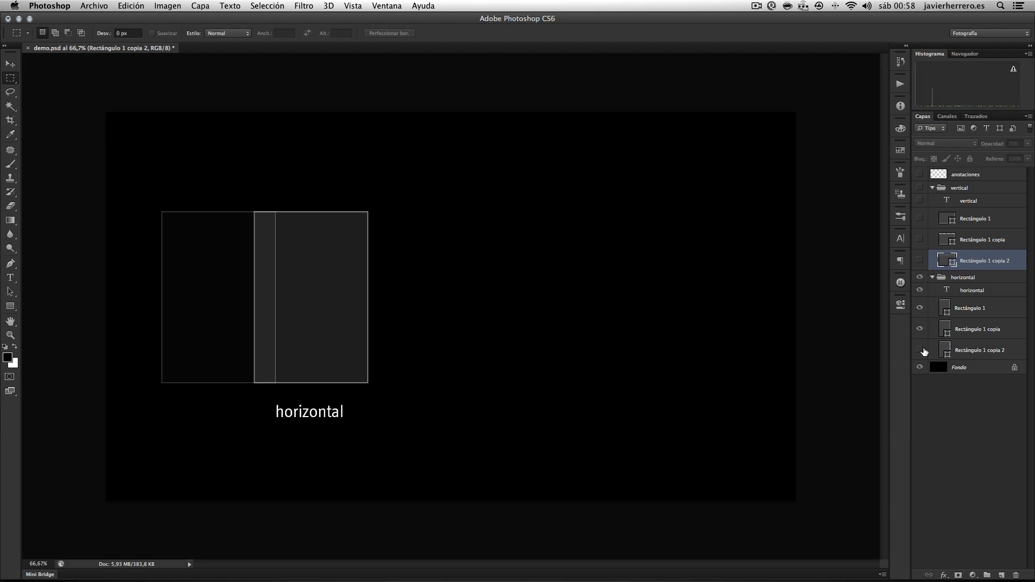
{"action": "left_click", "coordinate": [922, 350]}
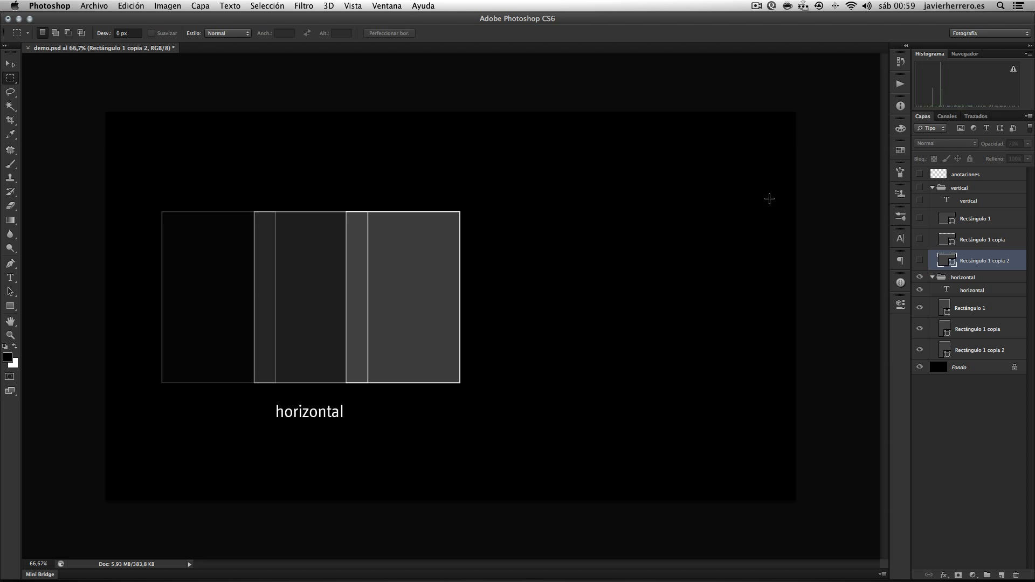
- Show the anotaciones layer and the vertical group with its text layer and three rectangle layers
{"action": "left_click", "coordinate": [920, 188]}
{"action": "left_click", "coordinate": [920, 201]}
{"action": "left_click", "coordinate": [920, 219]}
{"action": "left_click", "coordinate": [920, 240]}
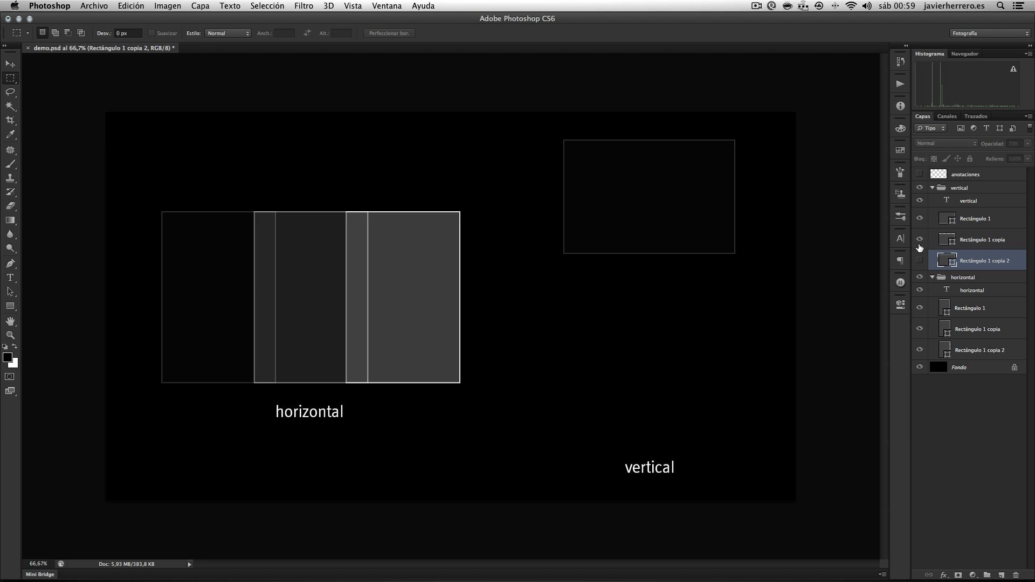
{"action": "left_click", "coordinate": [919, 261]}
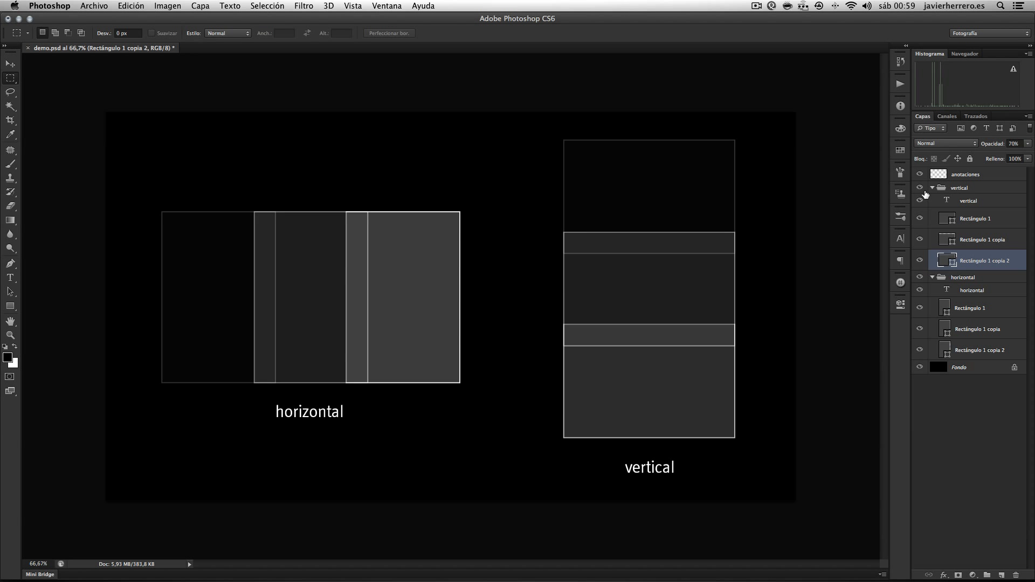
- With the Brush tool on the anotaciones layer, hatch the first overlap strip of the horizontal diagram
{"action": "left_click", "coordinate": [11, 164]}
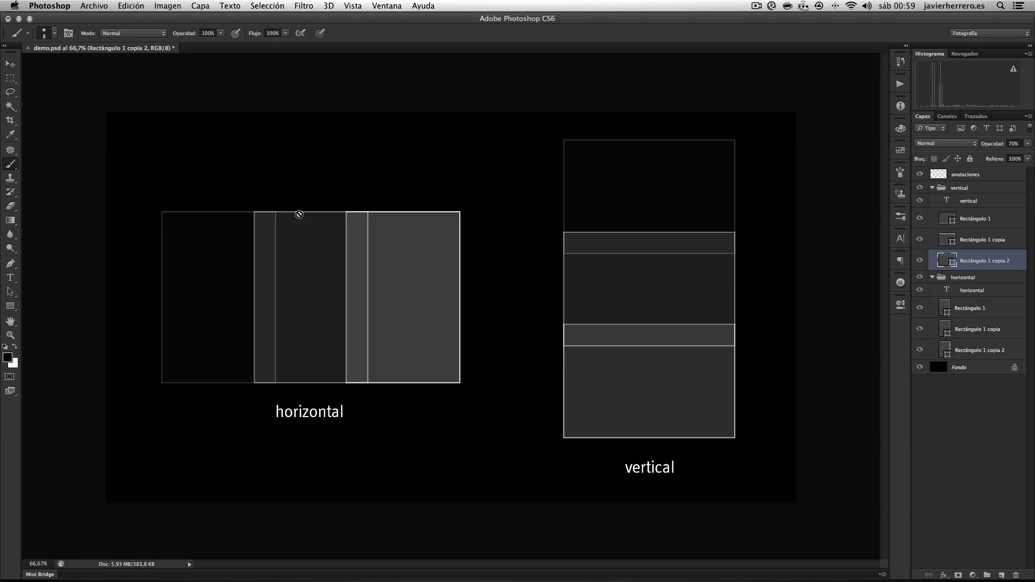
{"action": "left_click", "coordinate": [950, 175]}
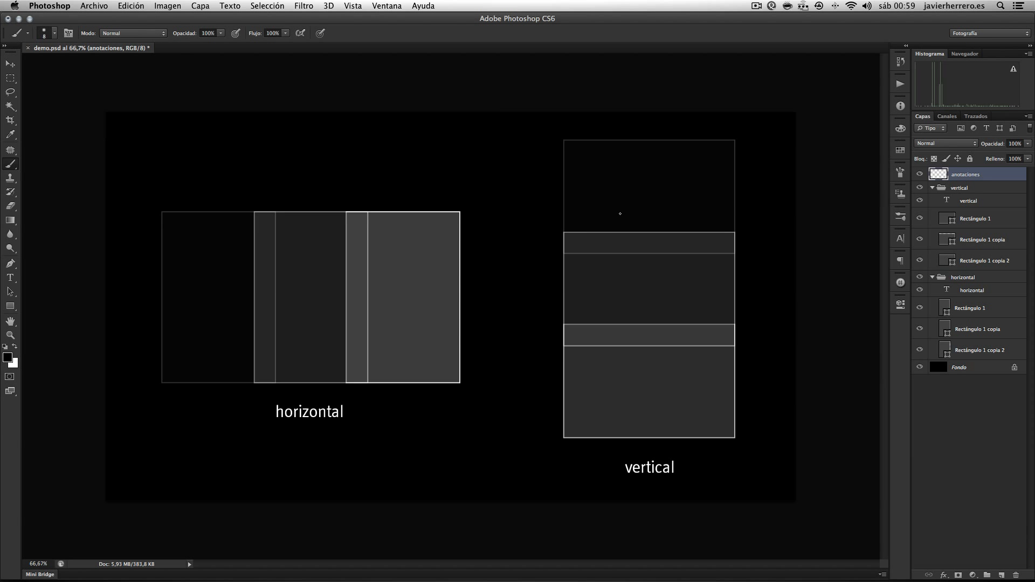
{"action": "left_click_drag", "start_coordinate": [270, 212], "coordinate": [256, 225]}
{"action": "mouse_move", "coordinate": [278, 233]}
{"action": "left_mouse_down"}
{"action": "mouse_move", "coordinate": [258, 286]}
{"action": "mouse_move", "coordinate": [273, 282]}
{"action": "mouse_move", "coordinate": [256, 330]}
{"action": "mouse_move", "coordinate": [260, 346]}
{"action": "mouse_move", "coordinate": [273, 328]}
{"action": "mouse_move", "coordinate": [277, 342]}
{"action": "mouse_move", "coordinate": [264, 367]}
{"action": "left_mouse_up"}
{"action": "left_click_drag", "start_coordinate": [275, 371], "coordinate": [267, 383]}
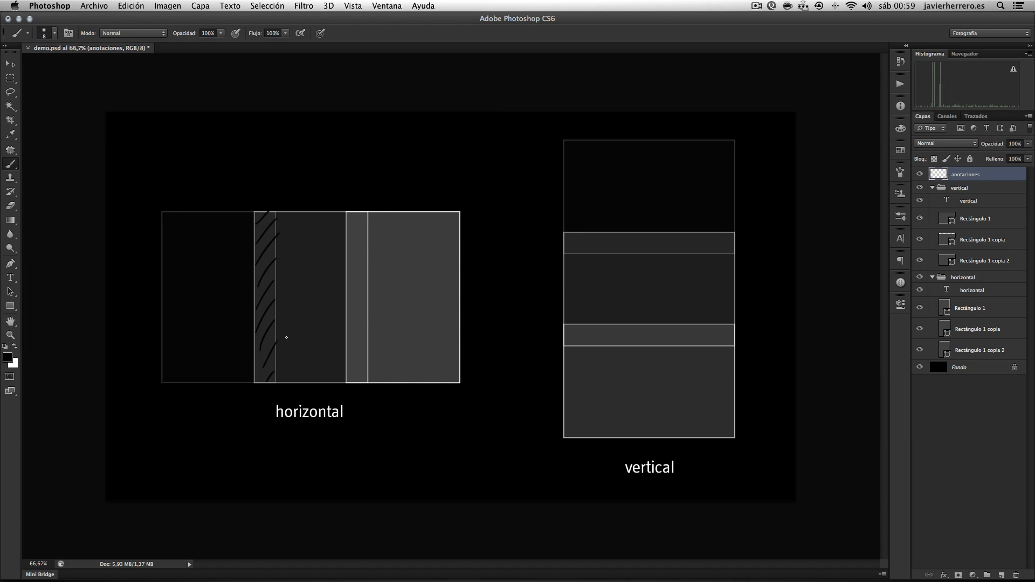
- Hatch the second overlap strip of the horizontal diagram with short diagonal brush strokes down its full height
{"action": "mouse_move", "coordinate": [345, 224]}
{"action": "left_mouse_down"}
{"action": "mouse_move", "coordinate": [362, 206]}
{"action": "mouse_move", "coordinate": [351, 246]}
{"action": "mouse_move", "coordinate": [367, 216]}
{"action": "left_mouse_up"}
{"action": "left_click_drag", "start_coordinate": [347, 261], "coordinate": [371, 231]}
{"action": "mouse_move", "coordinate": [346, 285]}
{"action": "left_mouse_down"}
{"action": "mouse_move", "coordinate": [371, 248]}
{"action": "mouse_move", "coordinate": [373, 270]}
{"action": "left_mouse_up"}
{"action": "left_click_drag", "start_coordinate": [348, 333], "coordinate": [371, 296]}
{"action": "left_click_drag", "start_coordinate": [347, 356], "coordinate": [371, 316]}
{"action": "left_click_drag", "start_coordinate": [349, 375], "coordinate": [367, 345]}
{"action": "left_click_drag", "start_coordinate": [358, 381], "coordinate": [368, 363]}
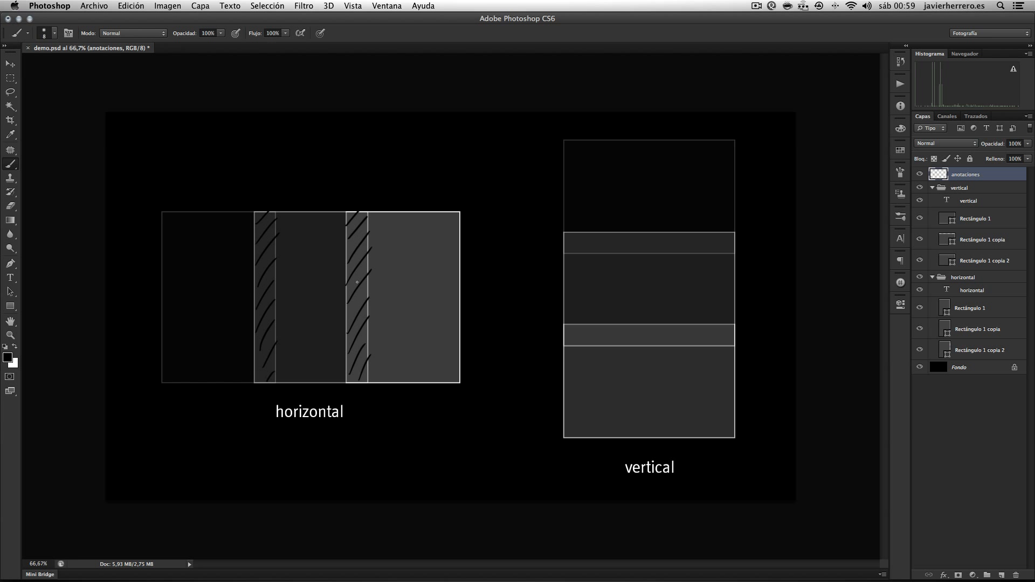
- Hatch the upper overlap strip of the vertical diagram with diagonal brush strokes across its width
{"action": "mouse_move", "coordinate": [572, 242]}
{"action": "left_mouse_down"}
{"action": "mouse_move", "coordinate": [593, 236]}
{"action": "mouse_move", "coordinate": [591, 254]}
{"action": "mouse_move", "coordinate": [606, 257]}
{"action": "mouse_move", "coordinate": [617, 234]}
{"action": "left_mouse_up"}
{"action": "mouse_move", "coordinate": [607, 257]}
{"action": "left_mouse_down"}
{"action": "mouse_move", "coordinate": [650, 232]}
{"action": "mouse_move", "coordinate": [647, 251]}
{"action": "mouse_move", "coordinate": [668, 232]}
{"action": "left_mouse_up"}
{"action": "mouse_move", "coordinate": [662, 249]}
{"action": "left_mouse_down"}
{"action": "mouse_move", "coordinate": [681, 232]}
{"action": "mouse_move", "coordinate": [706, 232]}
{"action": "left_mouse_up"}
{"action": "left_click_drag", "start_coordinate": [696, 252], "coordinate": [729, 233]}
{"action": "left_click_drag", "start_coordinate": [724, 249], "coordinate": [738, 233]}
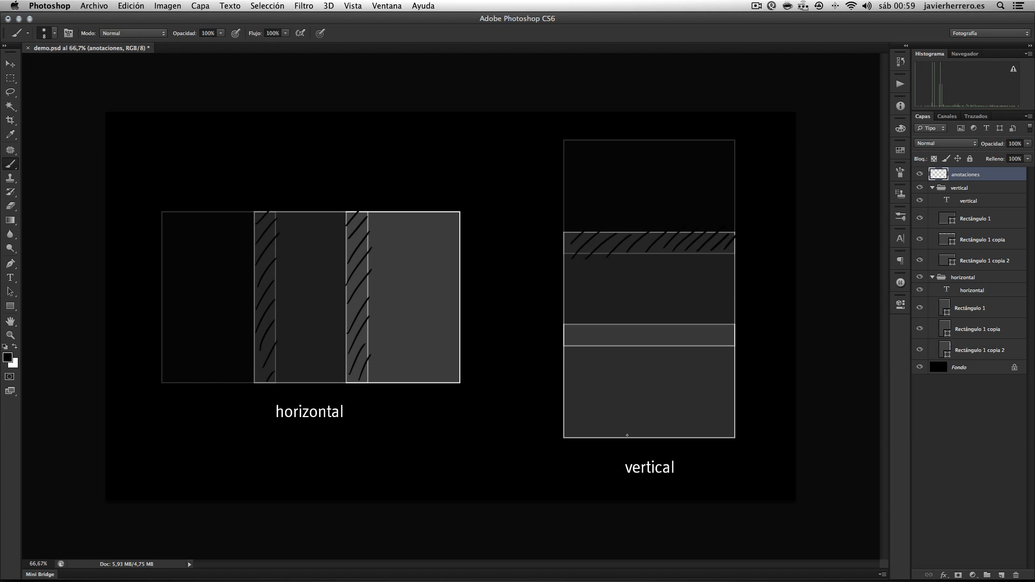
- Move the vertical group's Rectángulo 1 copia 2 downward, leaving a gap below the middle rectangle
{"action": "left_click", "coordinate": [947, 265]}
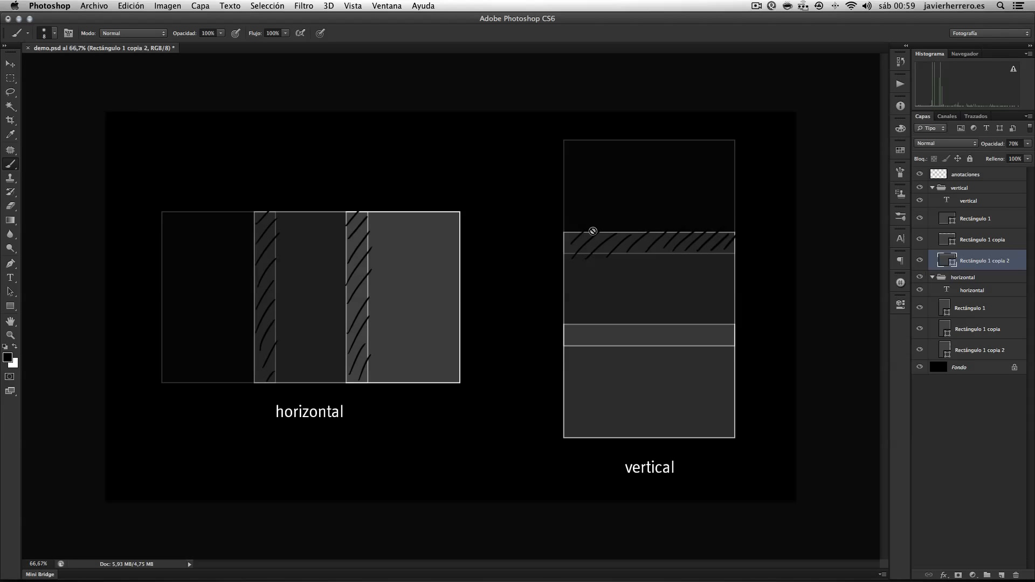
{"action": "key", "text": "v"}
{"action": "left_click_drag", "start_coordinate": [594, 373], "coordinate": [600, 406]}
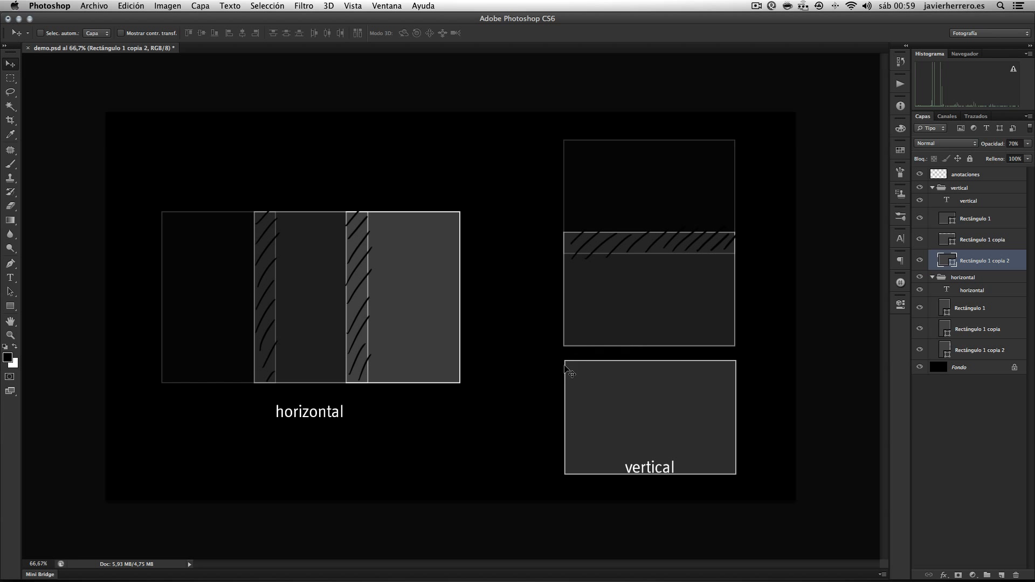
- On the anotaciones layer, brush dots along both sides of the vertical diagram's gap and a stepped line across the horizontal diagram
{"action": "left_click", "coordinate": [10, 164]}
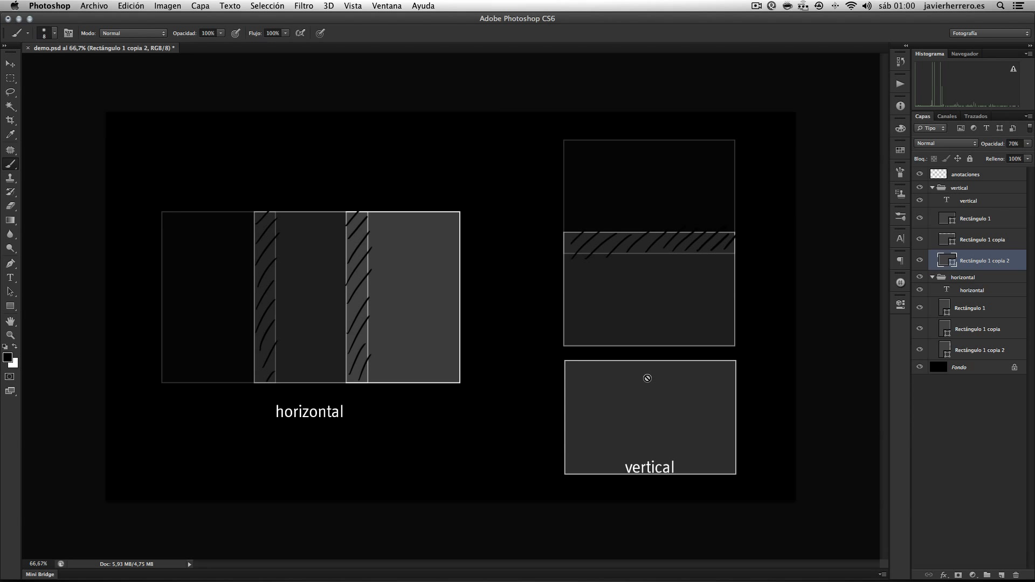
{"action": "left_click", "coordinate": [976, 175]}
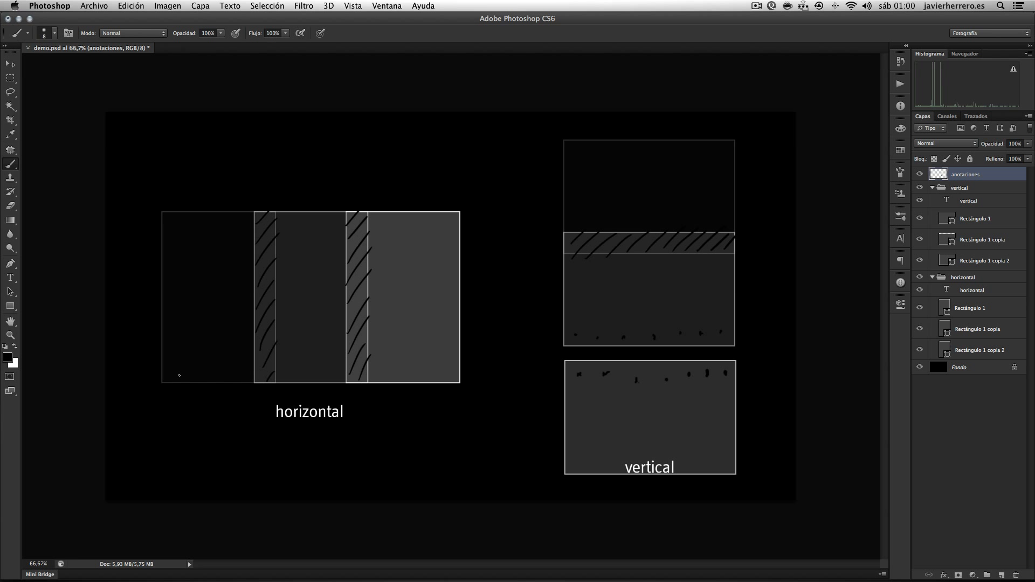
{"action": "mouse_move", "coordinate": [252, 382]}
{"action": "left_mouse_down"}
{"action": "mouse_move", "coordinate": [259, 351]}
{"action": "mouse_move", "coordinate": [349, 350]}
{"action": "mouse_move", "coordinate": [359, 324]}
{"action": "mouse_move", "coordinate": [455, 333]}
{"action": "left_mouse_up"}
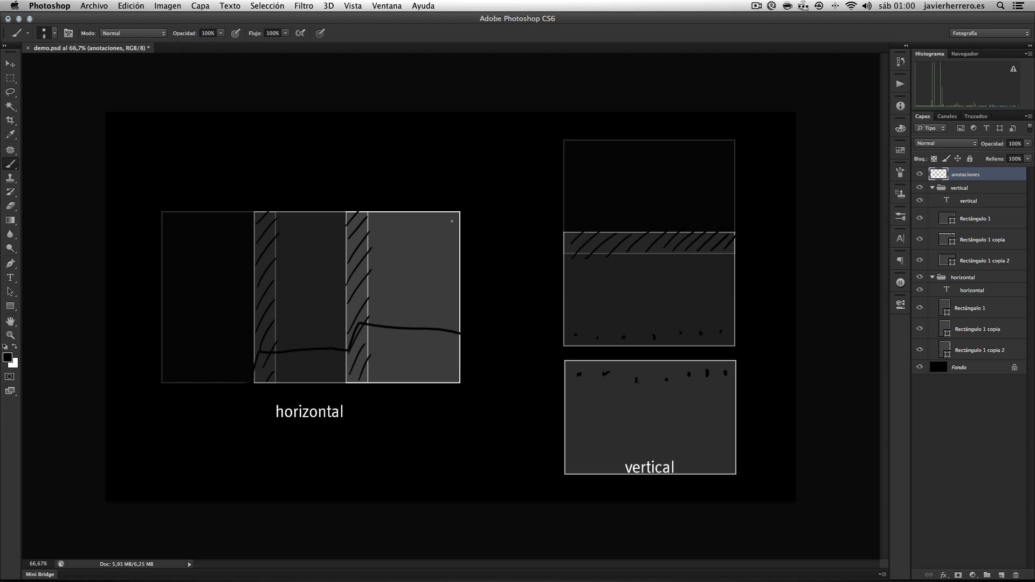
- Close the demo.psd document and answer the save prompt
{"action": "left_click", "coordinate": [94, 5]}
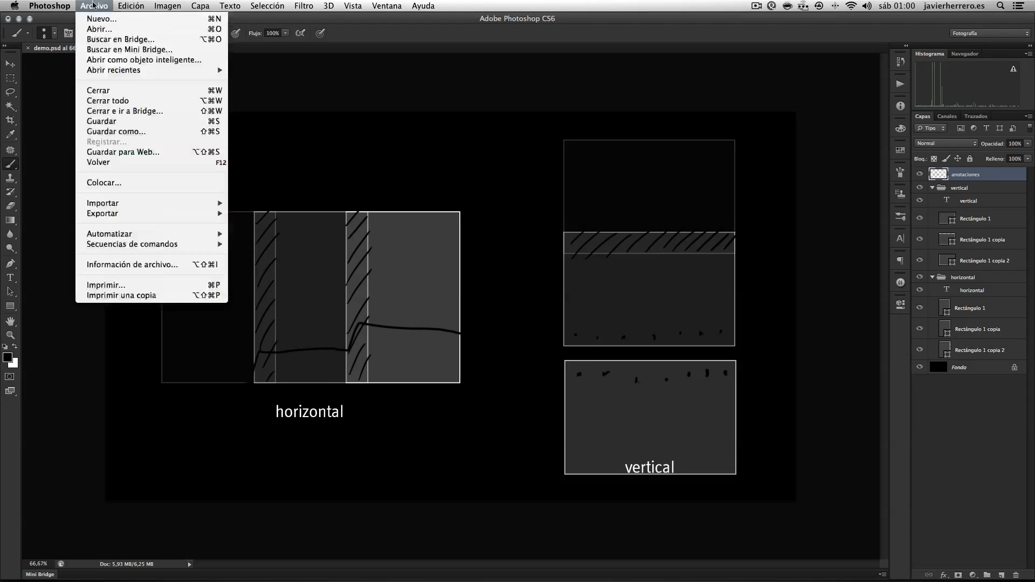
{"action": "left_click", "coordinate": [130, 92]}
{"action": "left_click", "coordinate": [460, 200]}
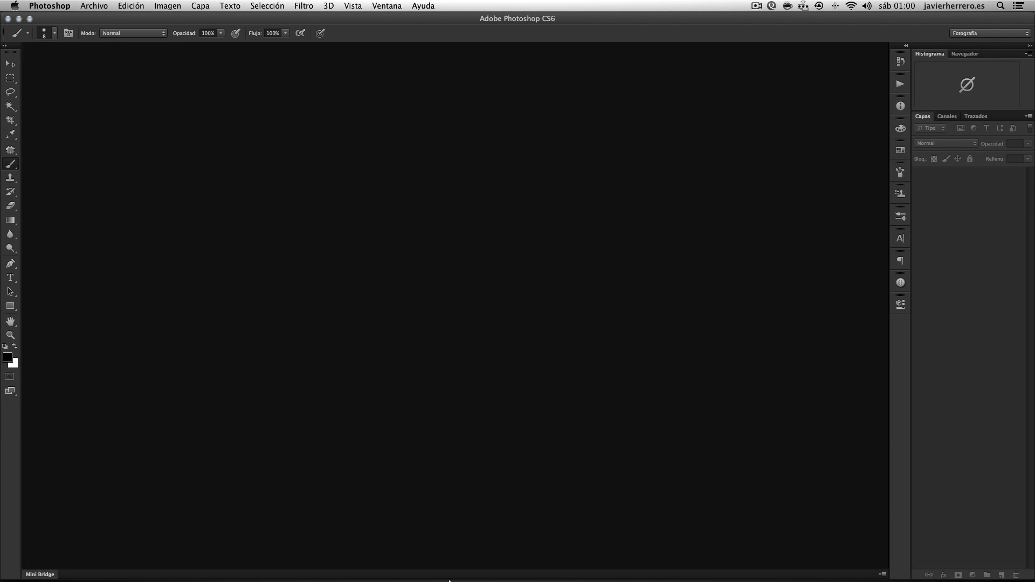
- Switch to Adobe Bridge and open the horizontal folder inside 22.- Panorámicas
{"action": "left_click", "coordinate": [555, 575]}
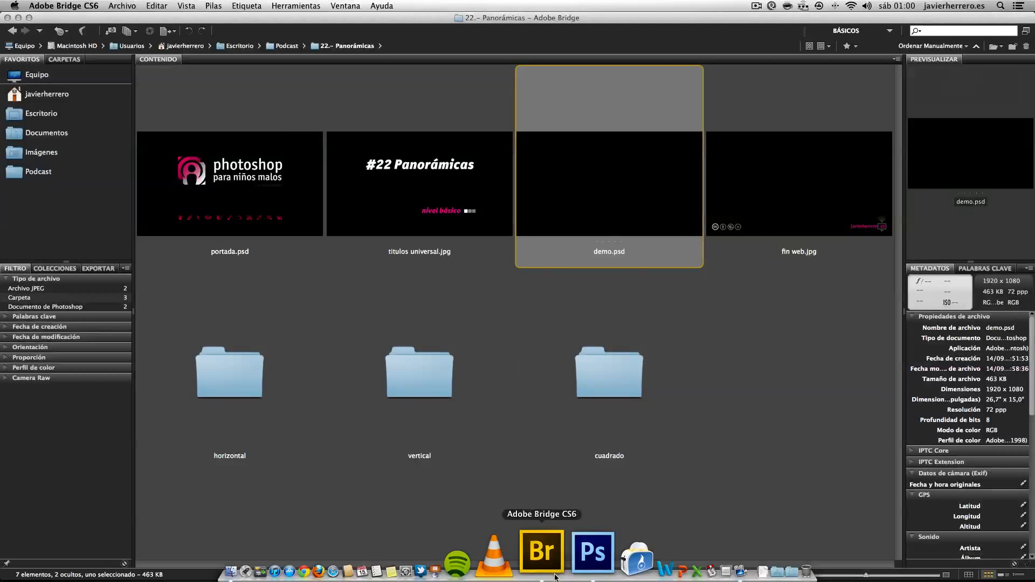
{"action": "left_click", "coordinate": [690, 364]}
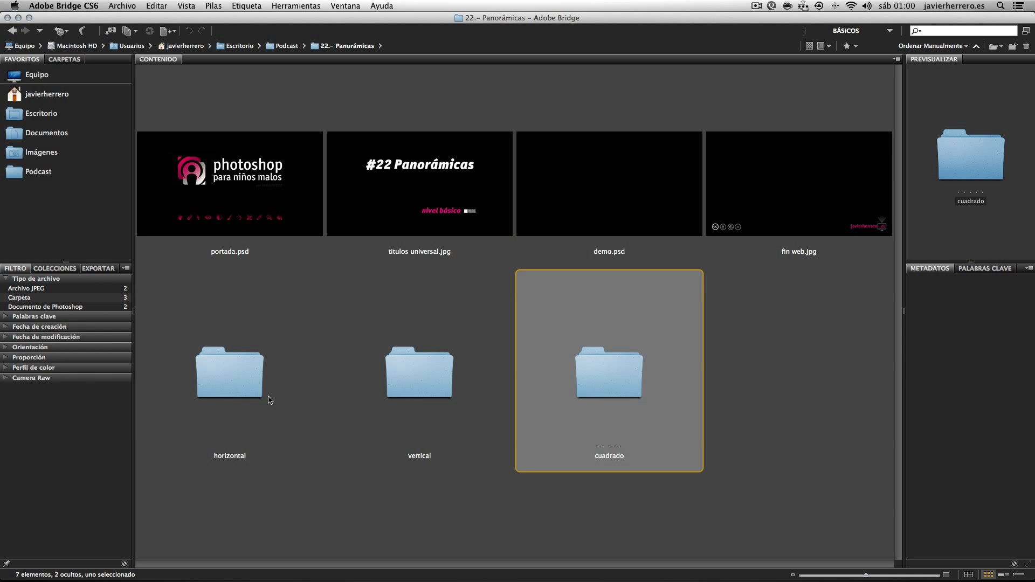
{"action": "left_click", "coordinate": [284, 499]}
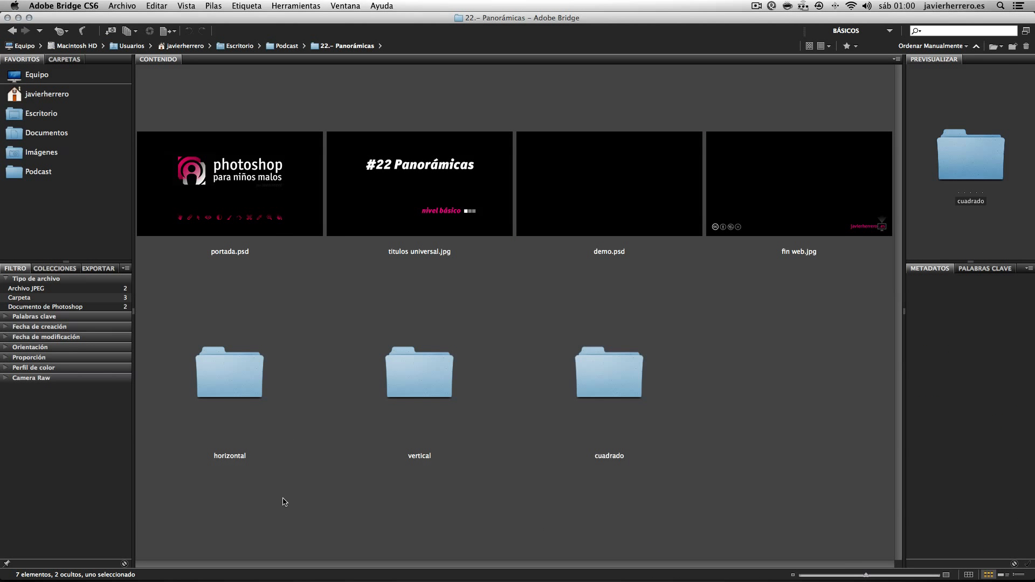
{"action": "double_click", "coordinate": [226, 381]}
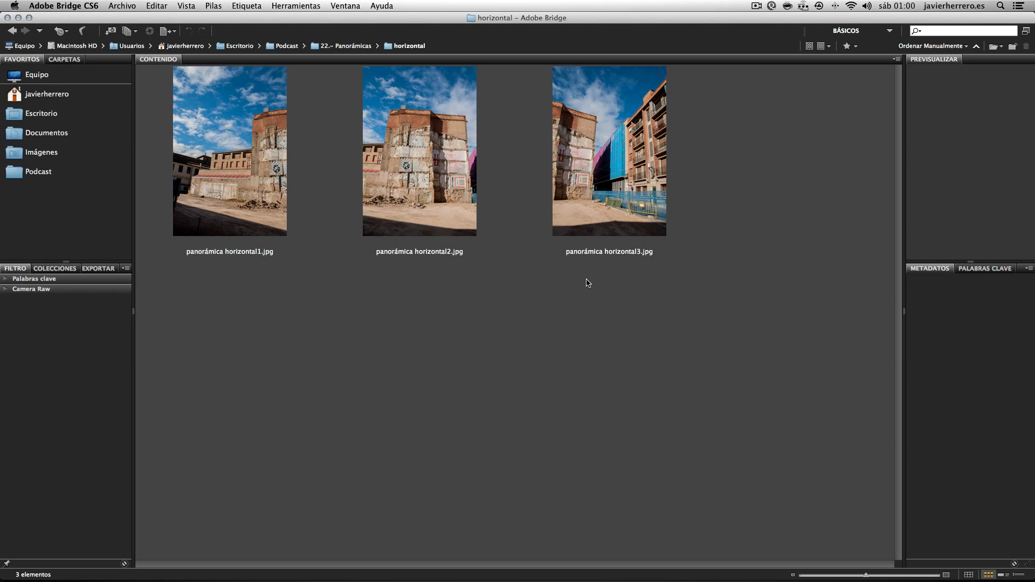
- Examine the three panorámica horizontal photos one after another in full-screen preview, comparing how neighbouring shots overlap
{"action": "left_click", "coordinate": [259, 167]}
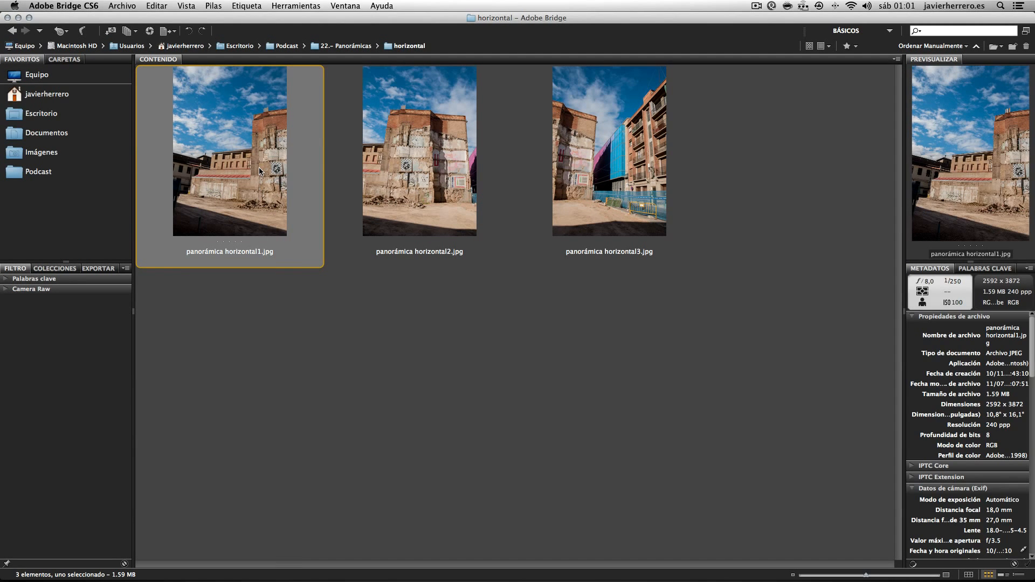
{"action": "key", "text": "space"}
{"action": "key", "text": "Right"}
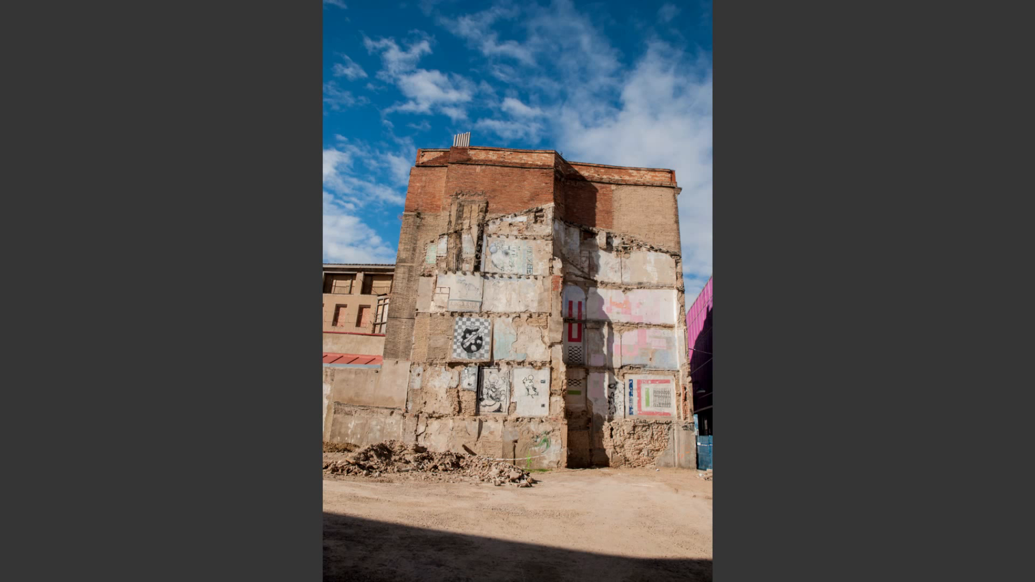
{"action": "key", "text": "Right"}
{"action": "key", "text": "Right"}
{"action": "key", "text": "Right"}
{"action": "key", "text": "Right"}
{"action": "key", "text": "Right"}
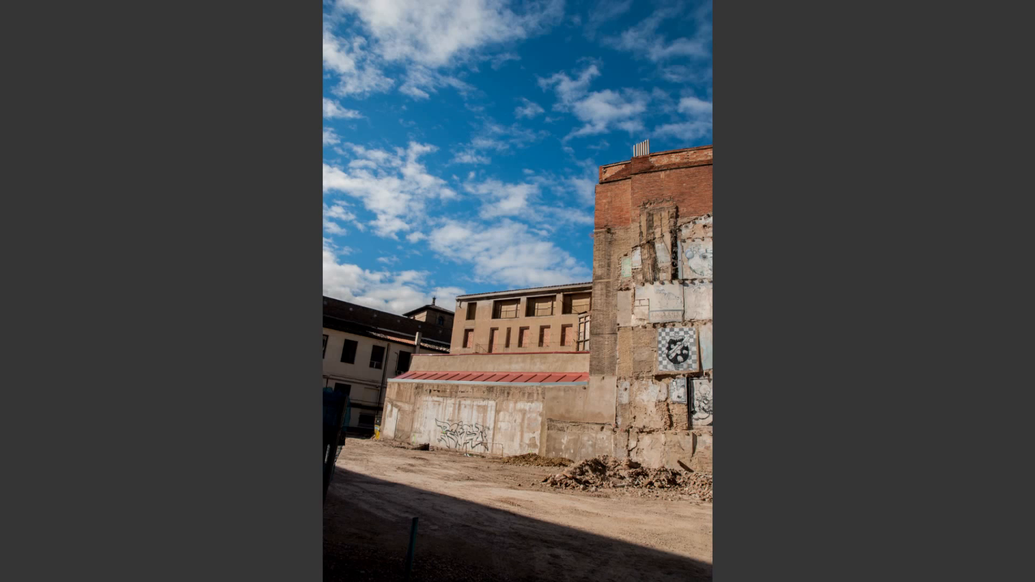
{"action": "key", "text": "Right"}
{"action": "key", "text": "Right"}
{"action": "key", "text": "Right"}
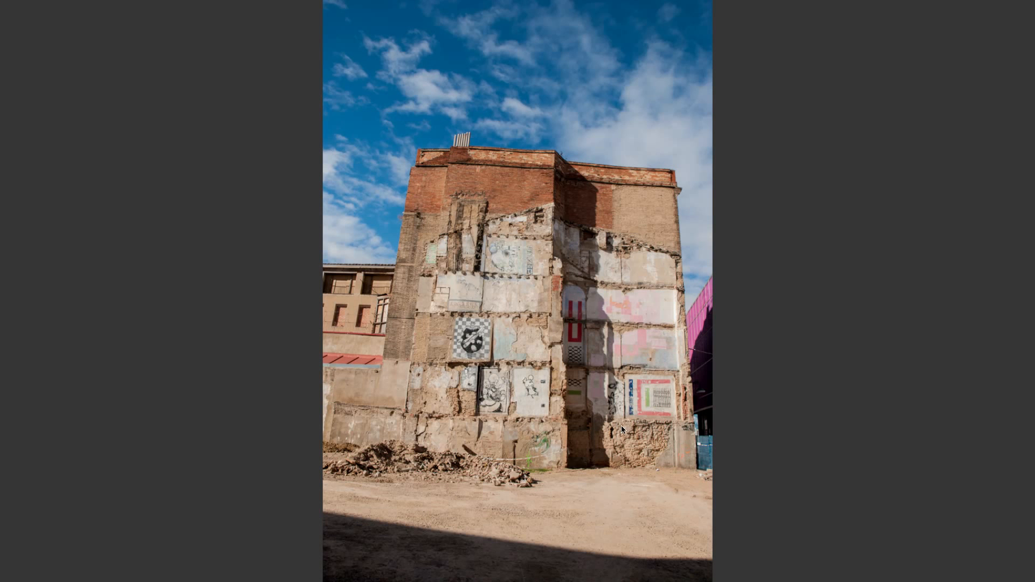
{"action": "key", "text": "Left"}
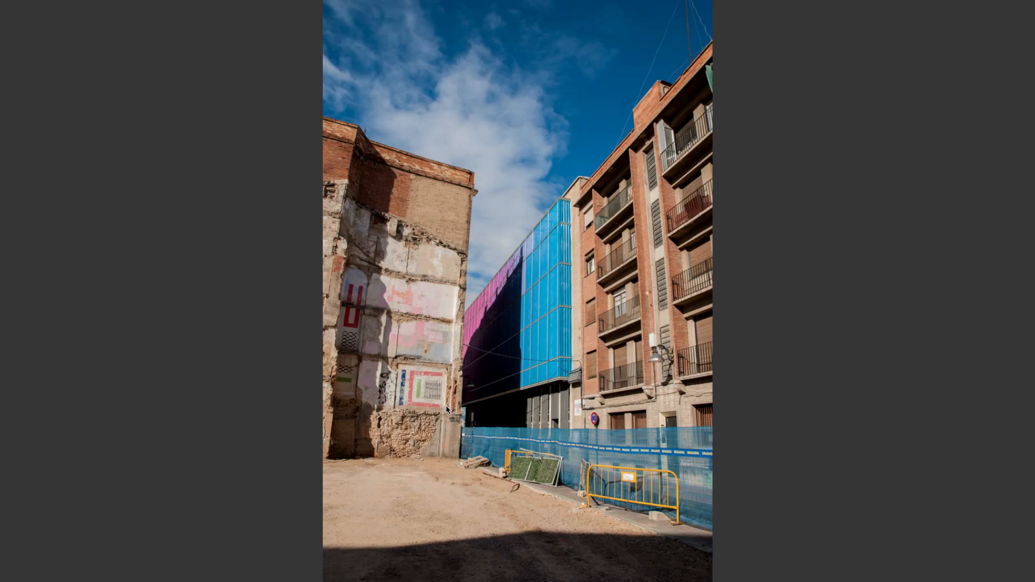
{"action": "key", "text": "space"}
{"action": "left_click", "coordinate": [592, 316]}
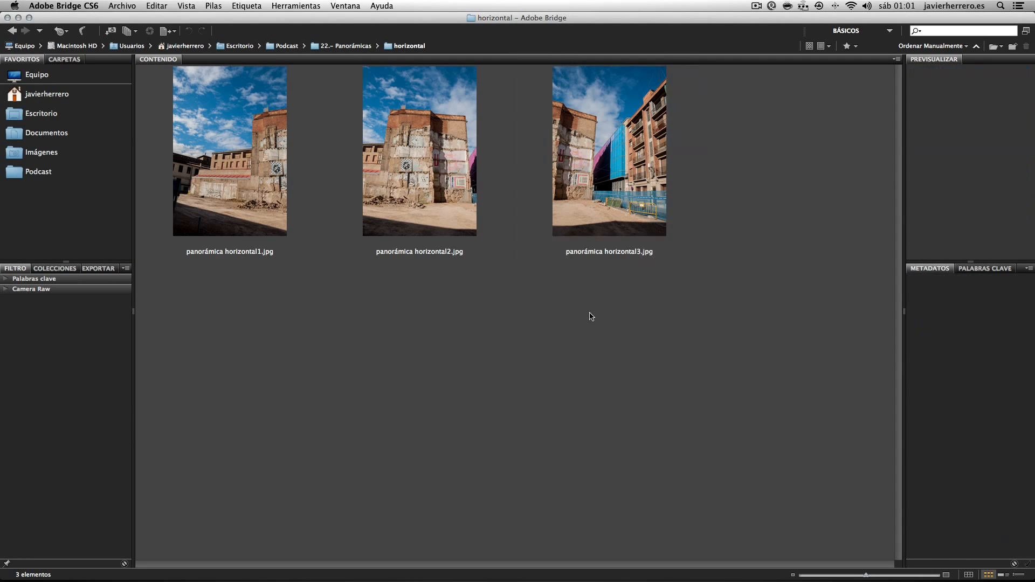
- Select all three panorámica horizontal photos and locate the Photomerge command among Bridge's Photoshop tools without running it
{"action": "left_click_drag", "start_coordinate": [722, 313], "coordinate": [246, 151]}
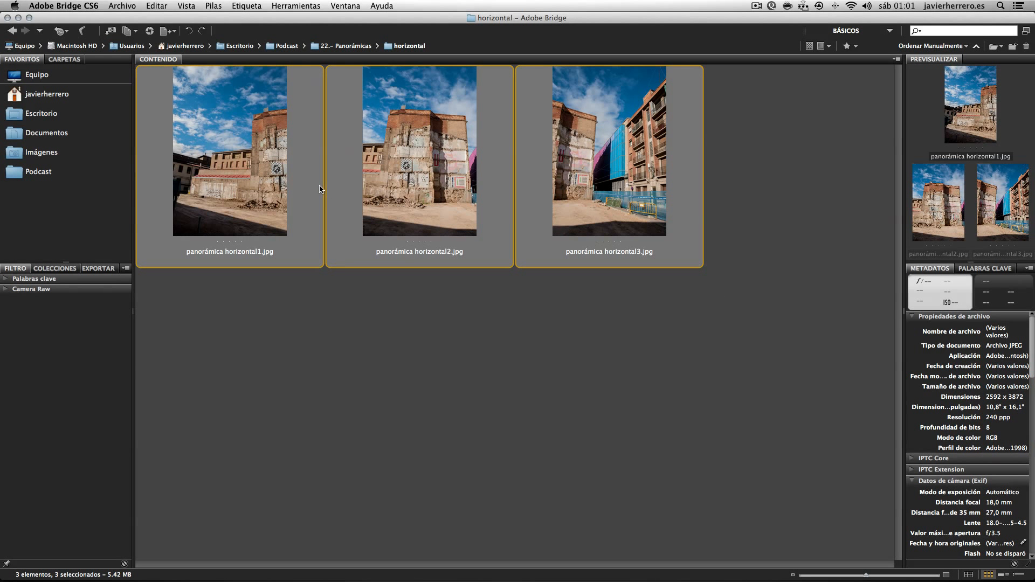
{"action": "left_click", "coordinate": [310, 6]}
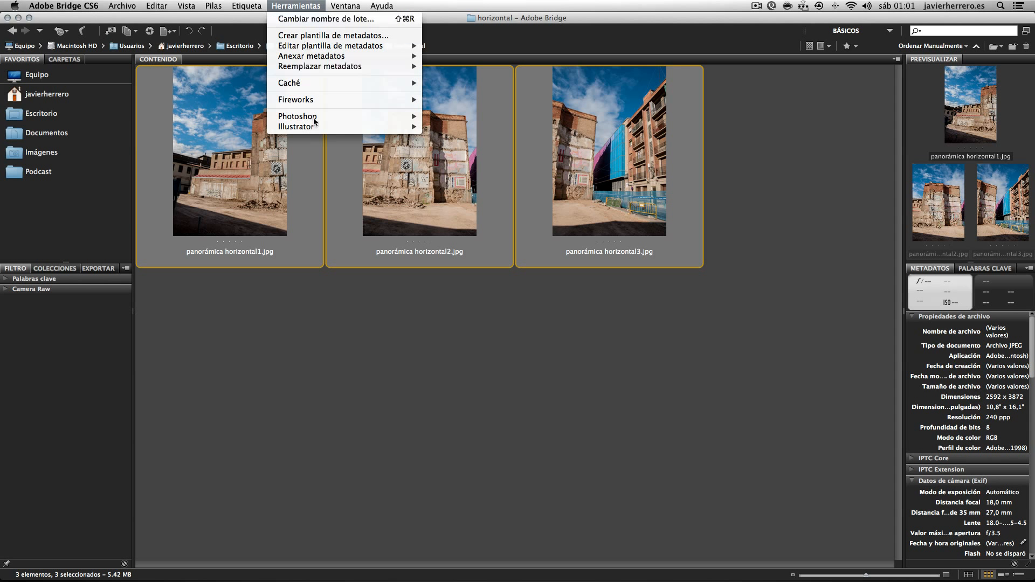
{"action": "mouse_move", "coordinate": [312, 117]}
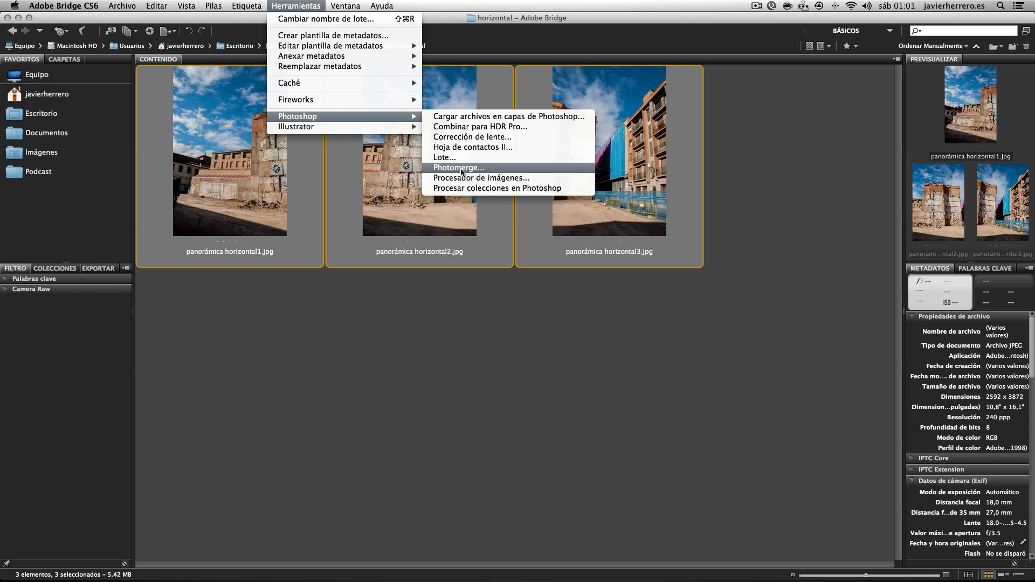
{"action": "left_click", "coordinate": [404, 324]}
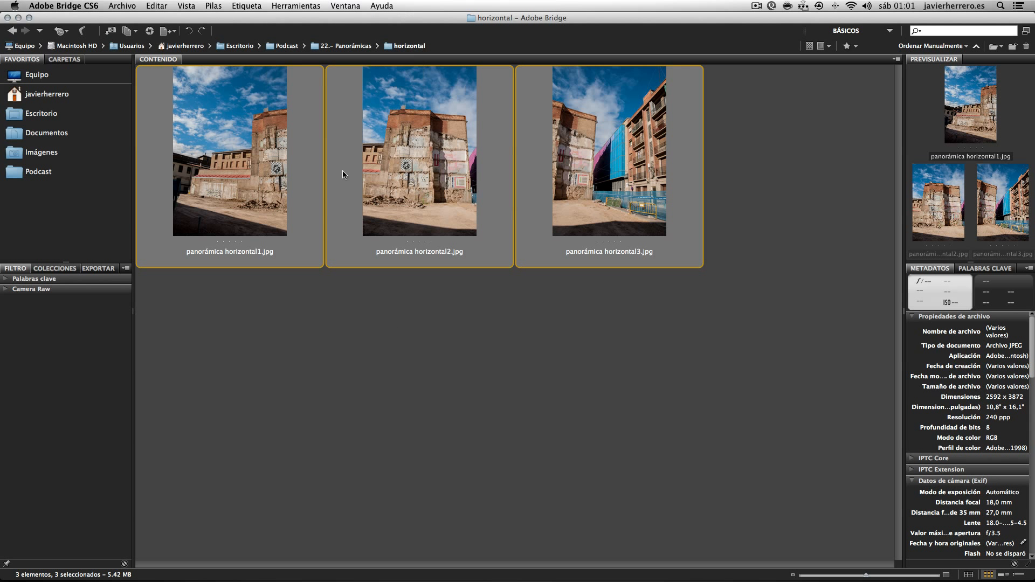
- Open the three selected photos with Adobe Photoshop CS6
{"action": "right_click", "coordinate": [384, 112]}
{"action": "mouse_move", "coordinate": [480, 134]}
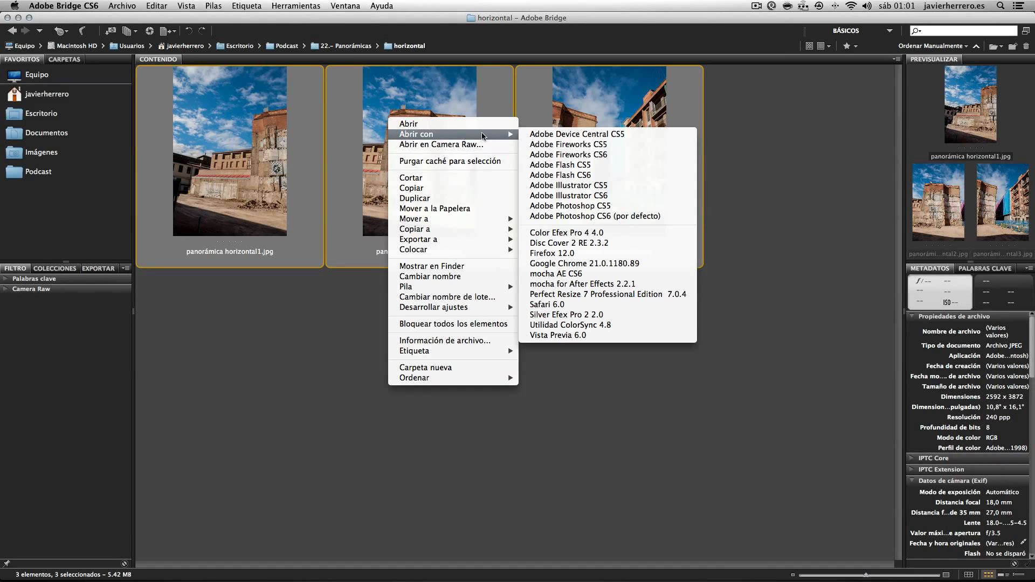
{"action": "left_click", "coordinate": [619, 218]}
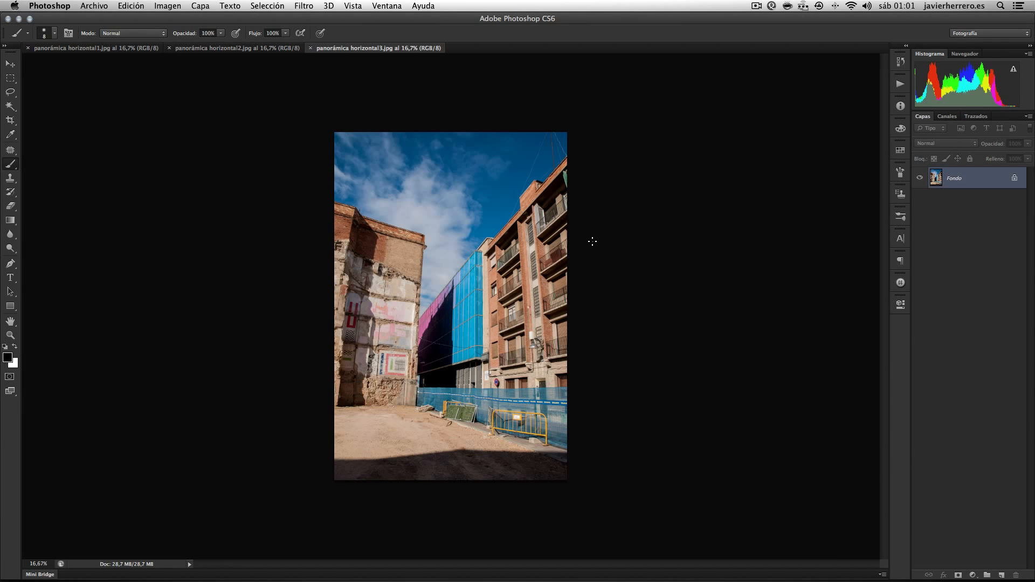
- Bring panorámica horizontal1.jpg to the front and fit the whole photo to the window
{"action": "left_click", "coordinate": [243, 48]}
{"action": "left_click", "coordinate": [145, 48]}
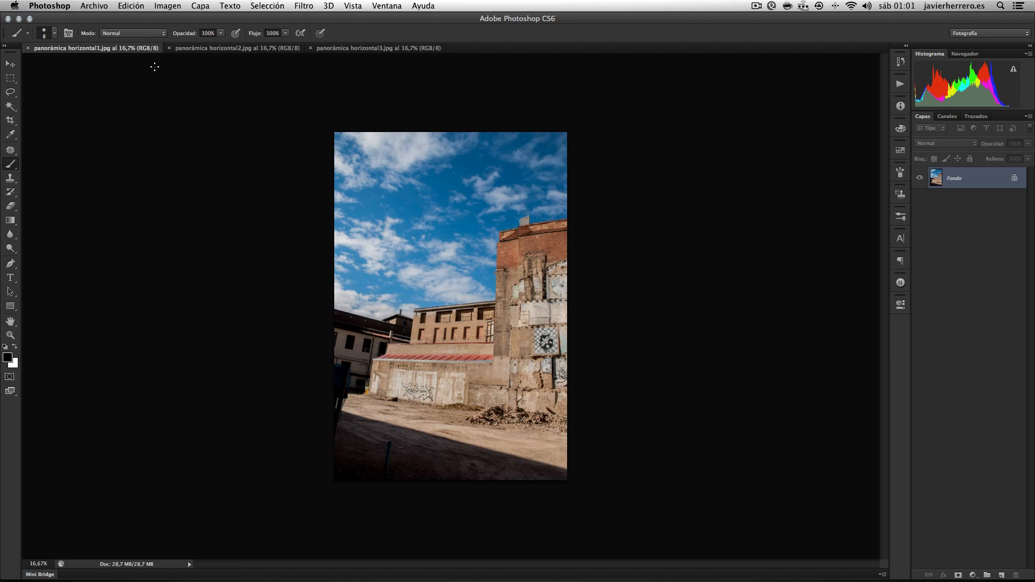
{"action": "key", "text": "super+0"}
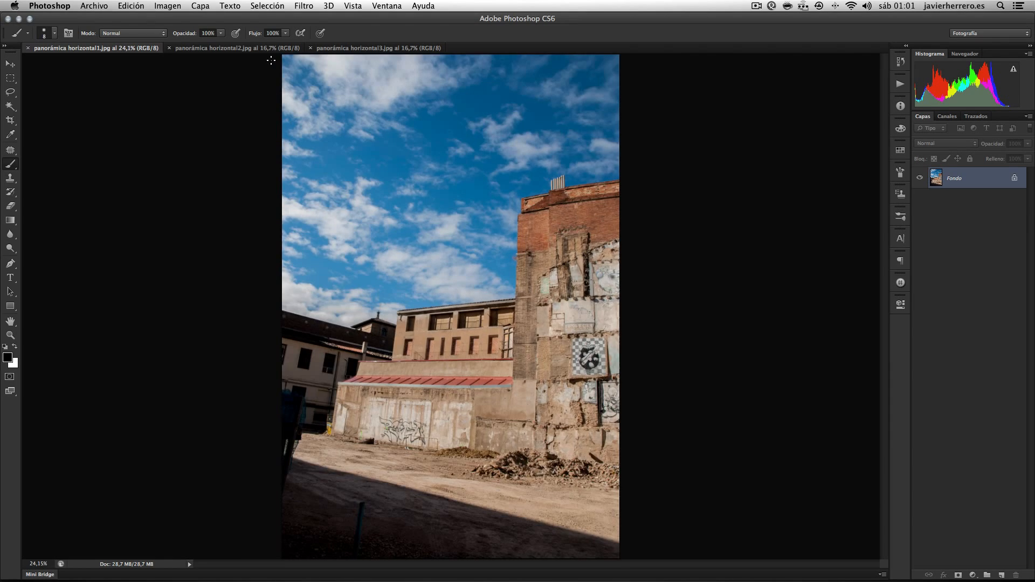
- Fit panorámica horizontal2.jpg and panorámica horizontal3.jpg to the window, review them, and return to panorámica horizontal1.jpg
{"action": "left_click", "coordinate": [253, 48]}
{"action": "key", "text": "super+0"}
{"action": "left_click", "coordinate": [321, 48]}
{"action": "key", "text": "super+0"}
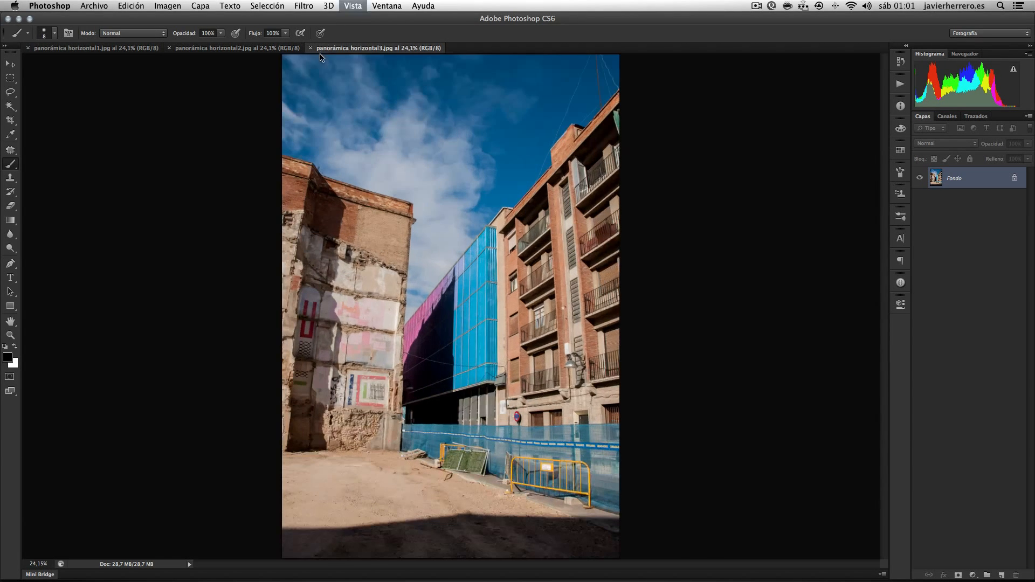
{"action": "left_click", "coordinate": [272, 50]}
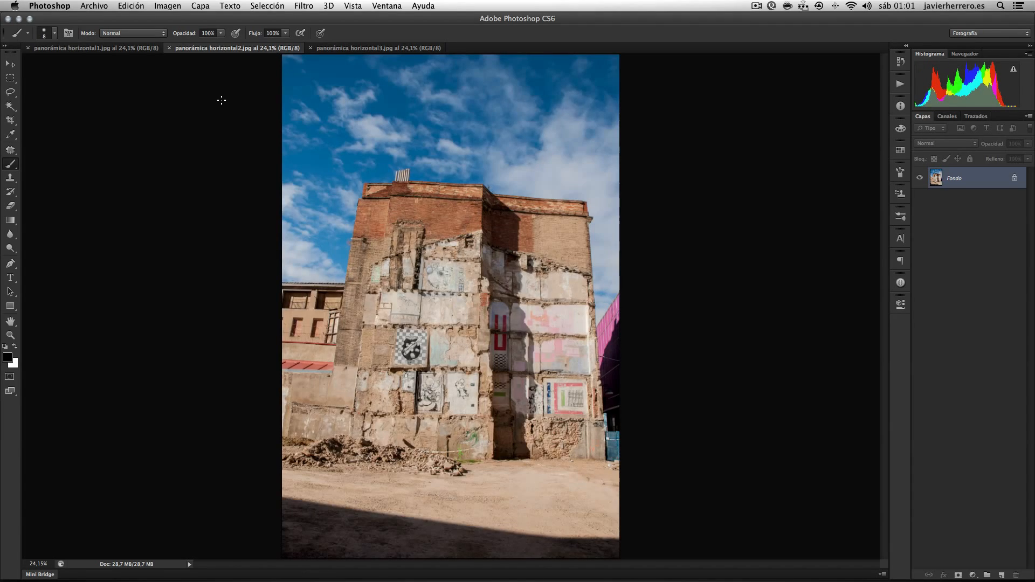
{"action": "left_click", "coordinate": [135, 49]}
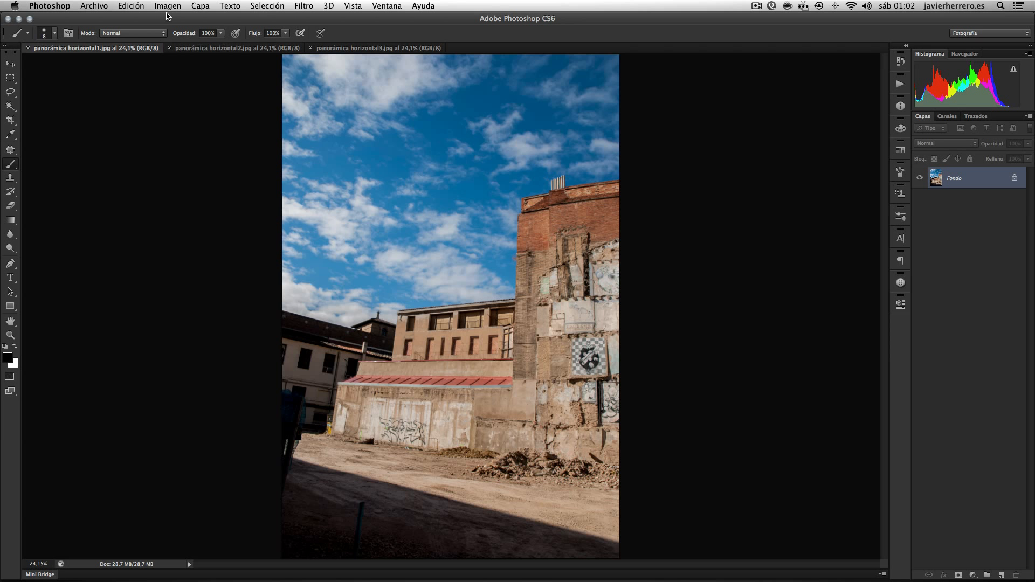
- Set up a Photomerge of the three open files with Automática layout and Fusionar imágenes disabled
{"action": "left_click", "coordinate": [107, 5]}
{"action": "mouse_move", "coordinate": [167, 236]}
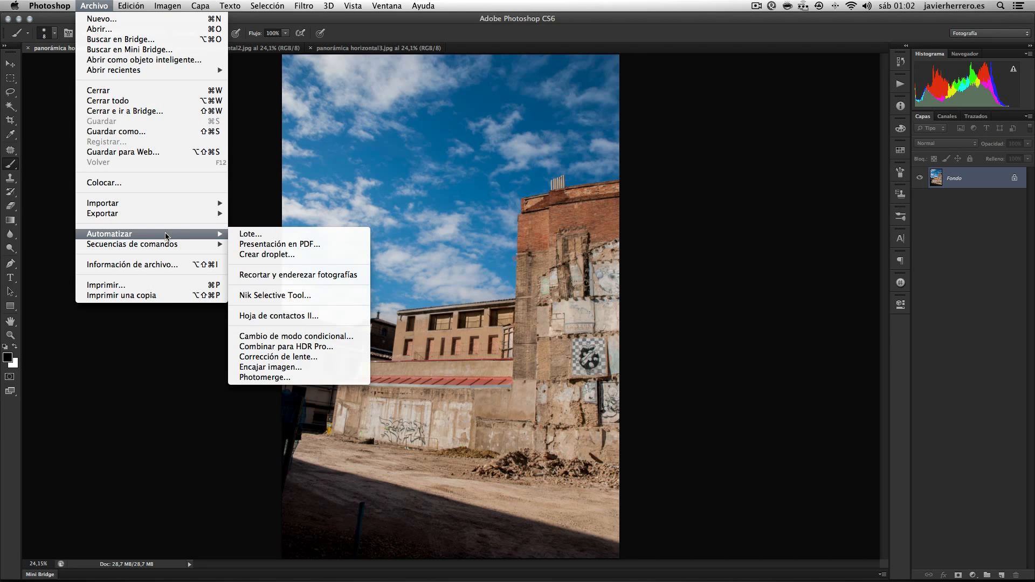
{"action": "left_click", "coordinate": [305, 377]}
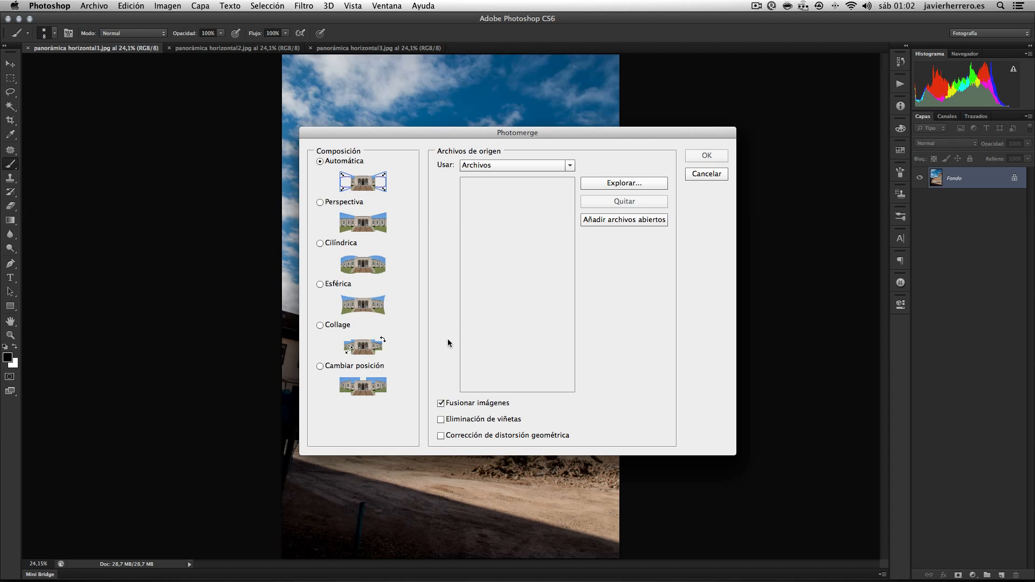
{"action": "left_click", "coordinate": [453, 404]}
{"action": "left_click", "coordinate": [614, 221]}
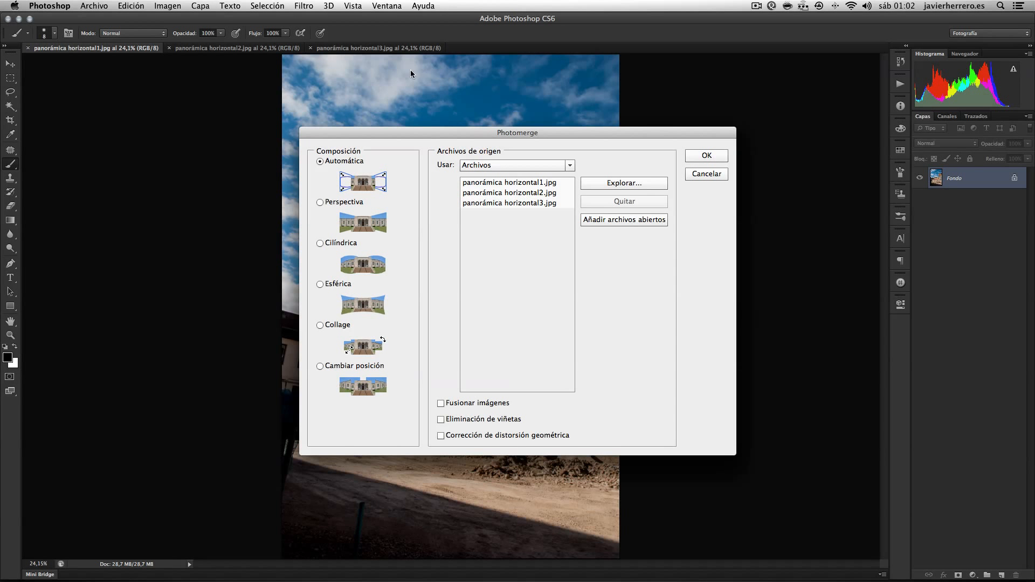
- Switch the Photomerge source type to Carpeta and back to Archivos, and run the merge
{"action": "left_click", "coordinate": [558, 165]}
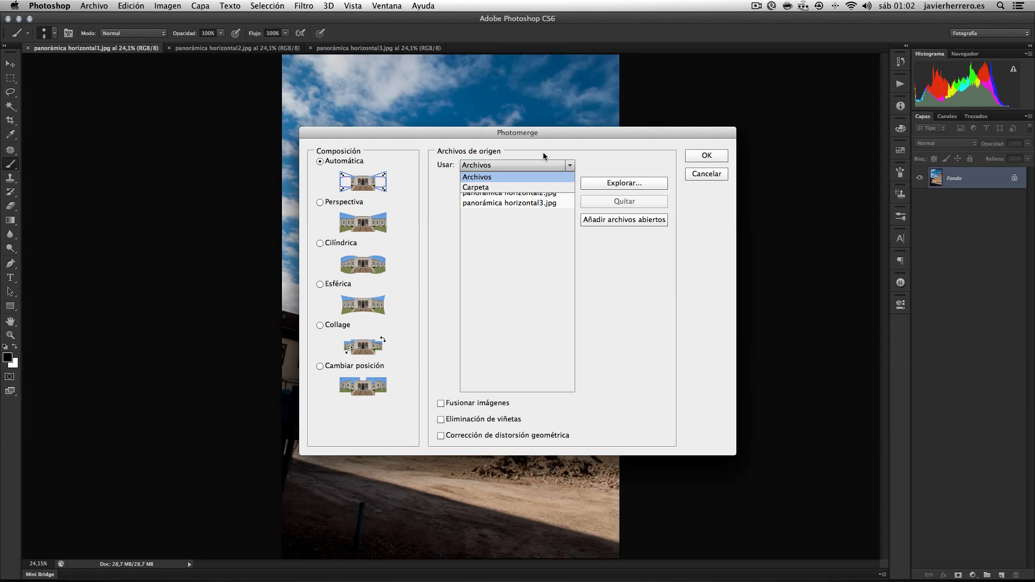
{"action": "left_click", "coordinate": [540, 189]}
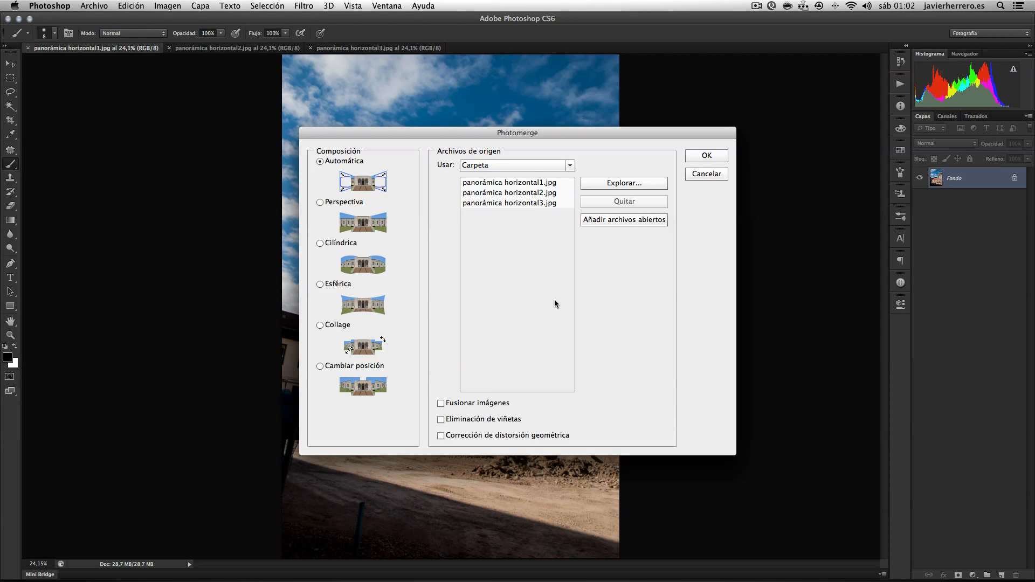
{"action": "left_click", "coordinate": [549, 165]}
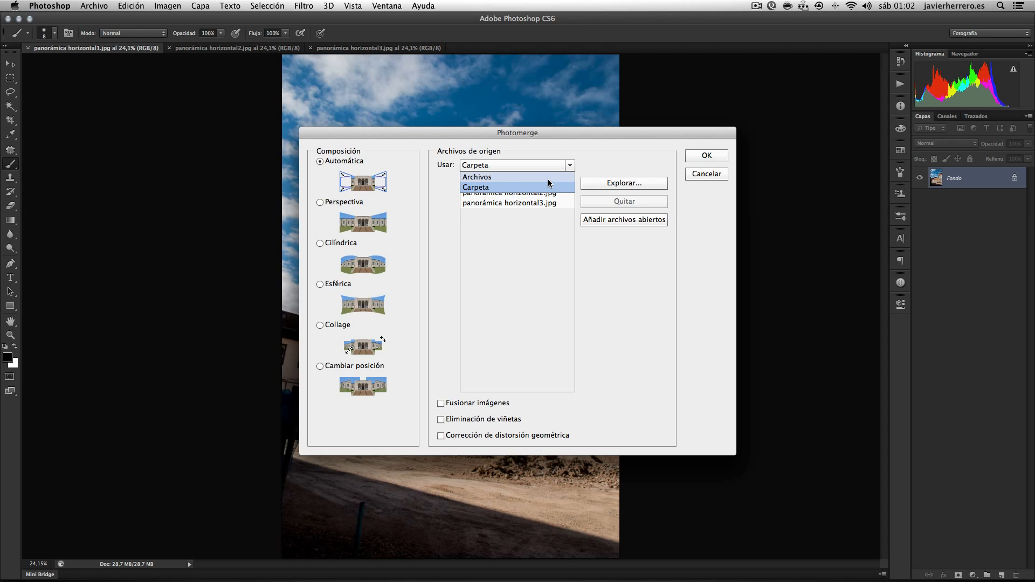
{"action": "left_click", "coordinate": [548, 178]}
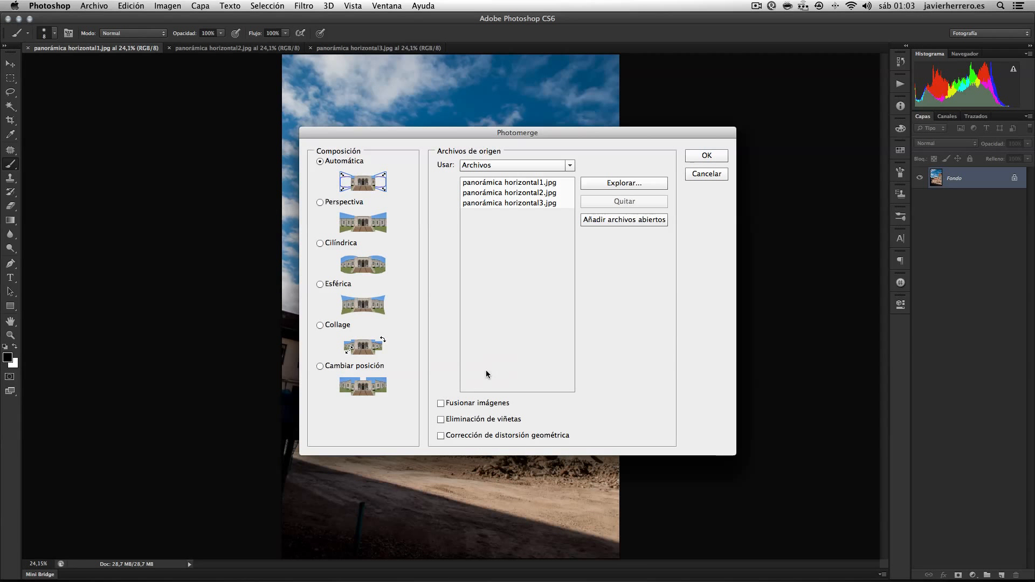
{"action": "left_click", "coordinate": [697, 157]}
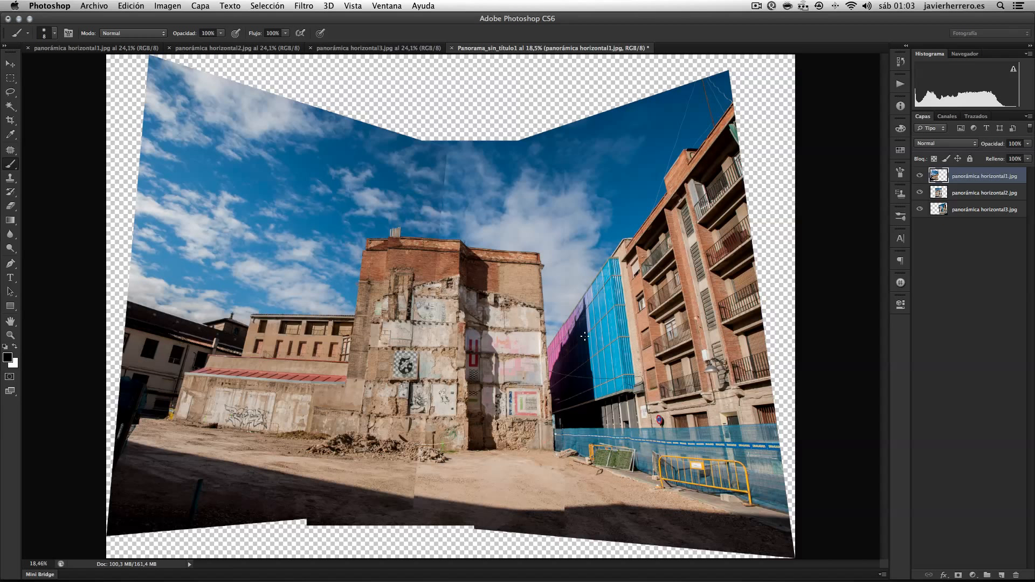
- Hide and show each of the three photo layers in turn, and close the merged panorama without saving
{"action": "left_click", "coordinate": [920, 175]}
{"action": "left_click", "coordinate": [920, 175]}
{"action": "left_click", "coordinate": [920, 192]}
{"action": "left_click", "coordinate": [920, 192]}
{"action": "left_click", "coordinate": [920, 210]}
{"action": "left_click", "coordinate": [921, 209]}
{"action": "left_click", "coordinate": [451, 48]}
{"action": "left_click", "coordinate": [459, 199]}
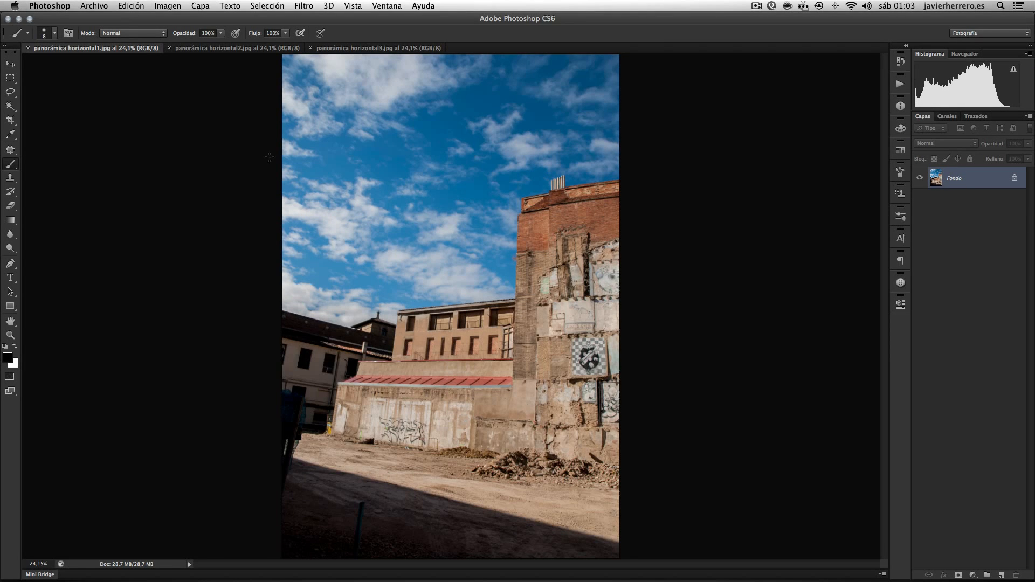
- Merge the three open files with Photomerge, with Fusionar imágenes disabled and Corrección de distorsión geométrica enabled
{"action": "left_click", "coordinate": [96, 6]}
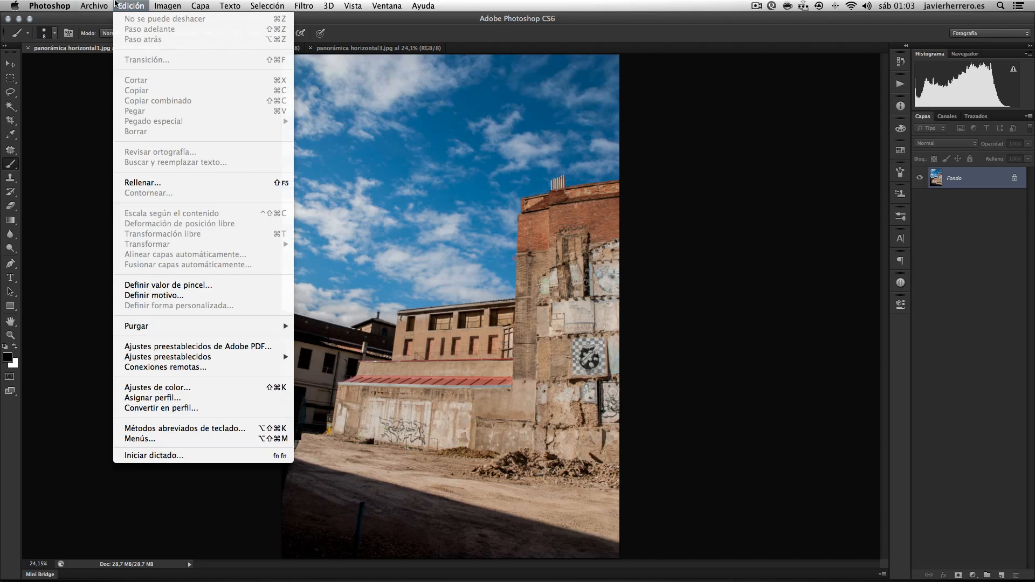
{"action": "mouse_move", "coordinate": [162, 234]}
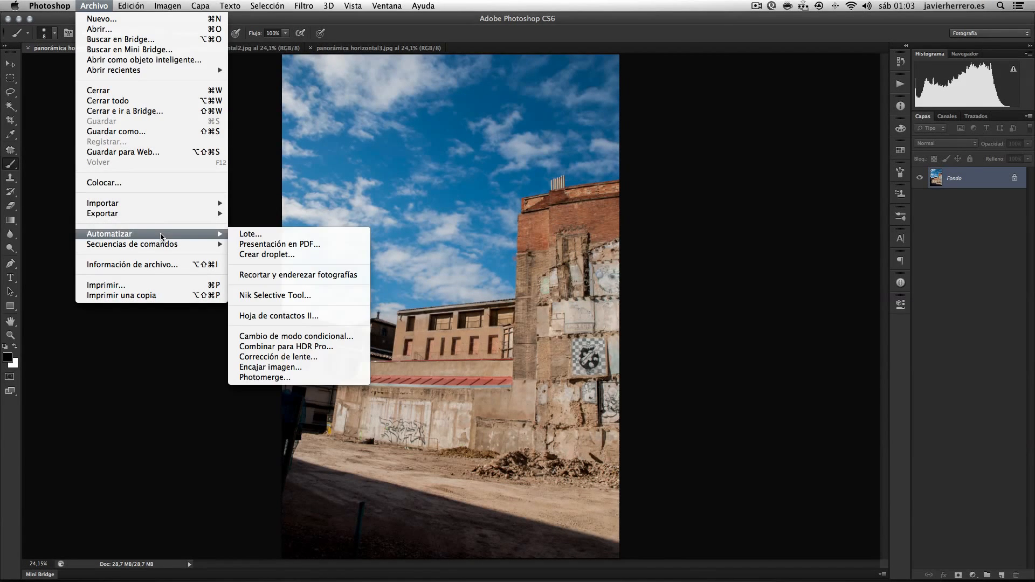
{"action": "left_click", "coordinate": [302, 378]}
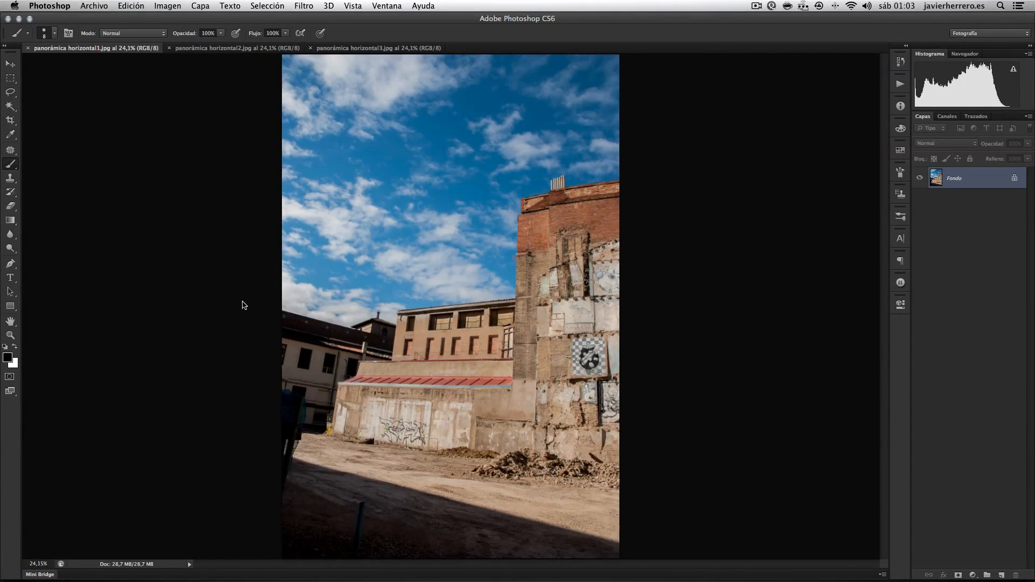
{"action": "left_click", "coordinate": [622, 220]}
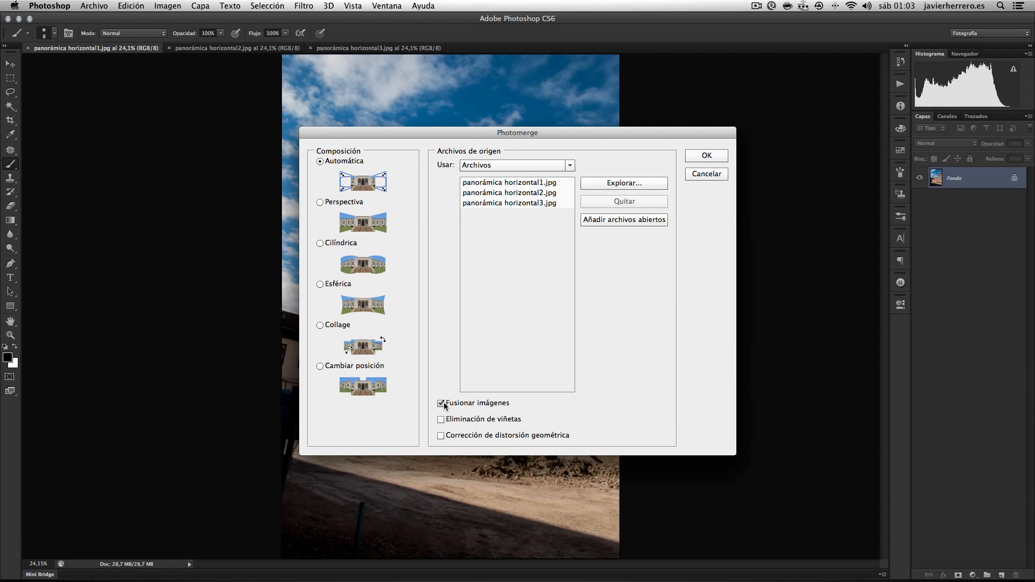
{"action": "left_click", "coordinate": [458, 403]}
{"action": "left_click", "coordinate": [441, 436]}
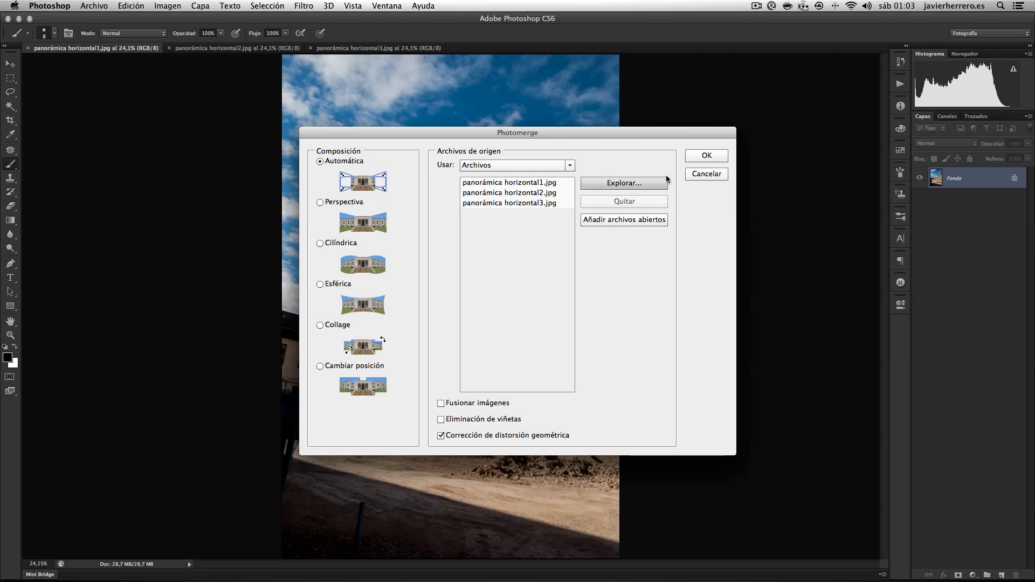
{"action": "left_click", "coordinate": [700, 157]}
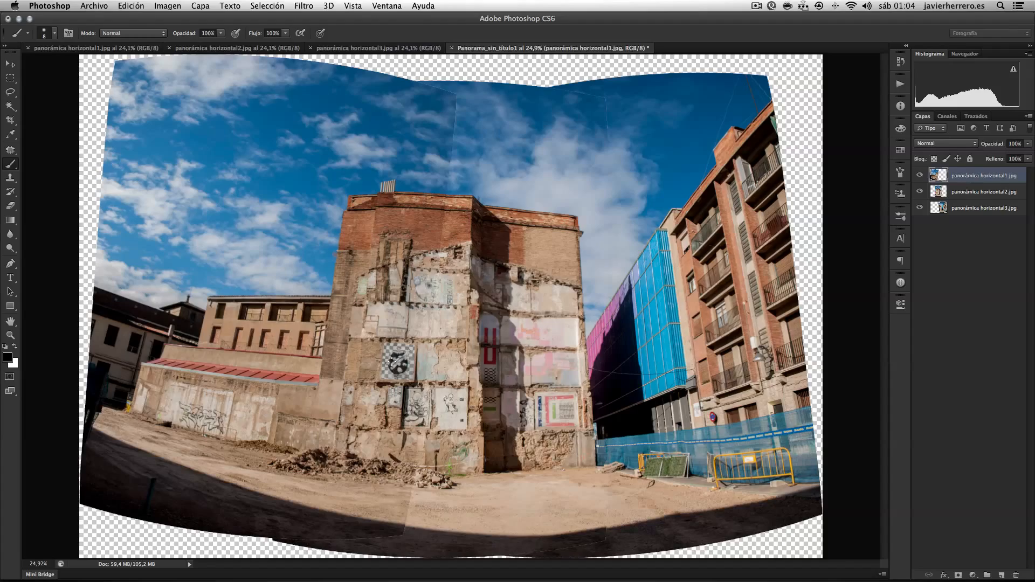
- Examine the joins between photos across the wall and ground up close, and close the unblended panorama without saving
{"action": "key", "text": "super+plus"}
{"action": "key", "text": "super+plus"}
{"action": "key", "text": "super+plus"}
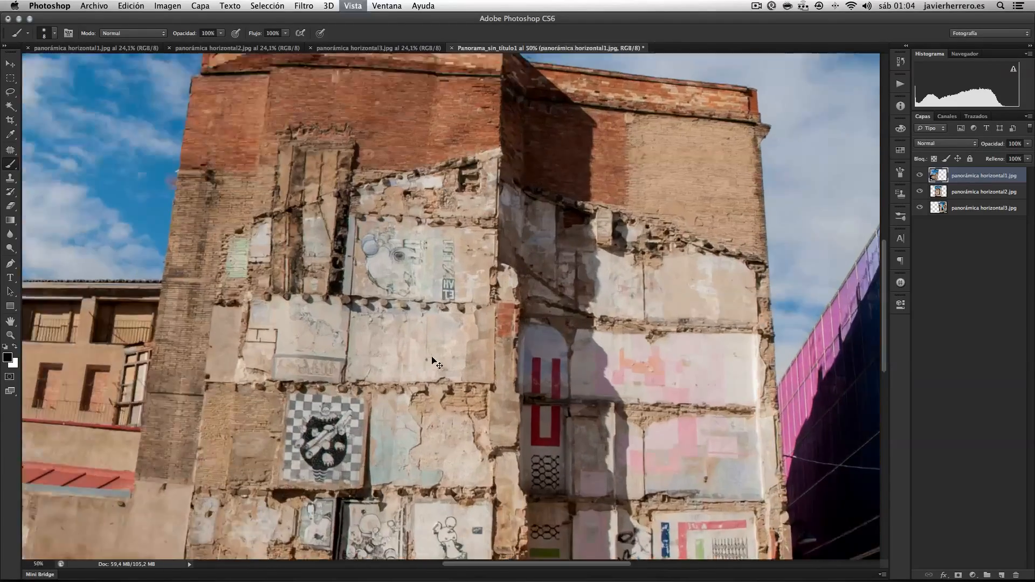
{"action": "scroll", "coordinate": [410, 376], "scroll_direction": "down", "scroll_amount": 10}
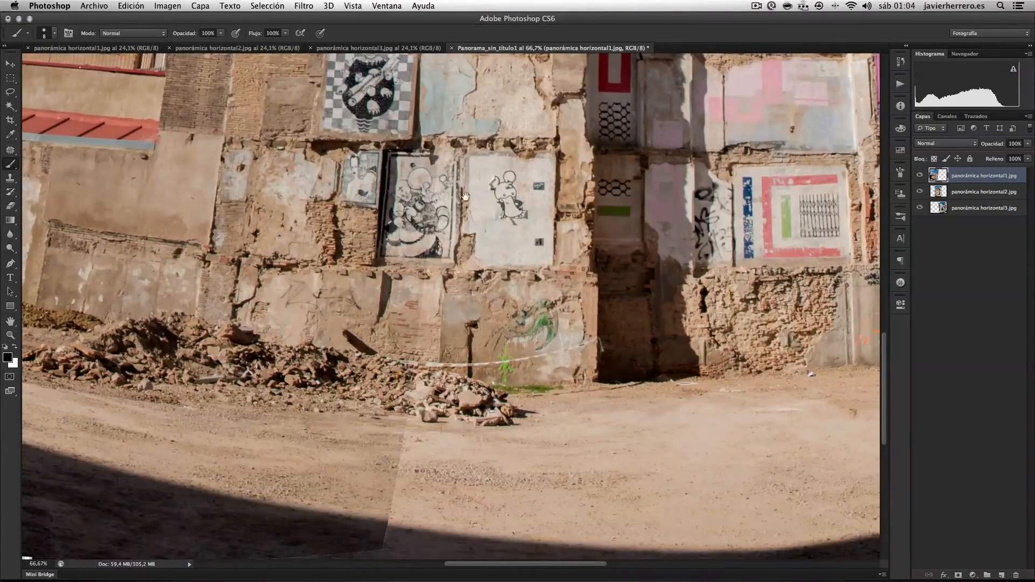
{"action": "scroll", "coordinate": [407, 463], "scroll_direction": "down", "scroll_amount": 5}
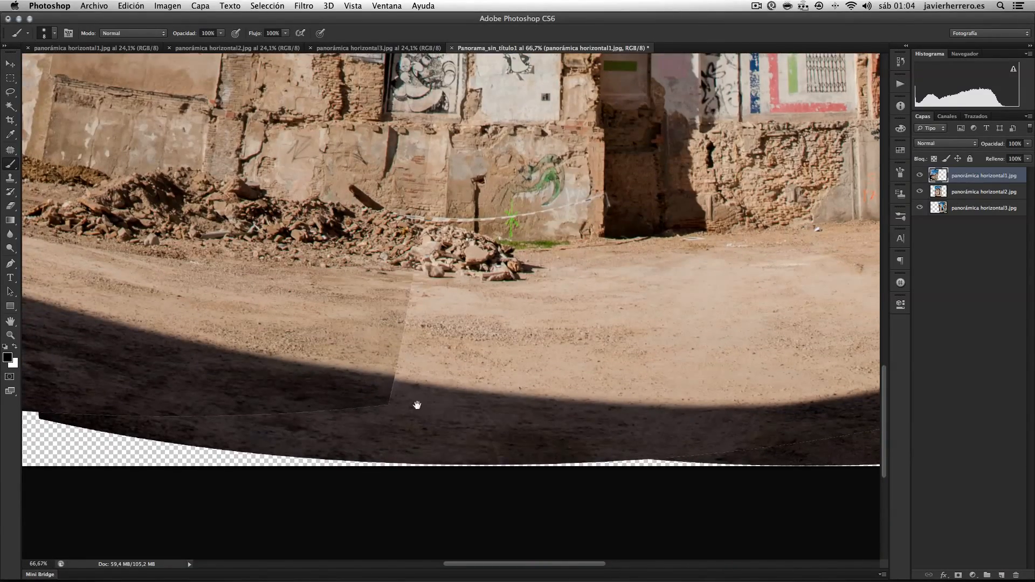
{"action": "scroll", "coordinate": [416, 407], "scroll_direction": "up", "scroll_amount": 1}
{"action": "scroll", "coordinate": [393, 428], "scroll_direction": "up", "scroll_amount": 10}
{"action": "scroll", "coordinate": [393, 427], "scroll_direction": "right", "scroll_amount": 2}
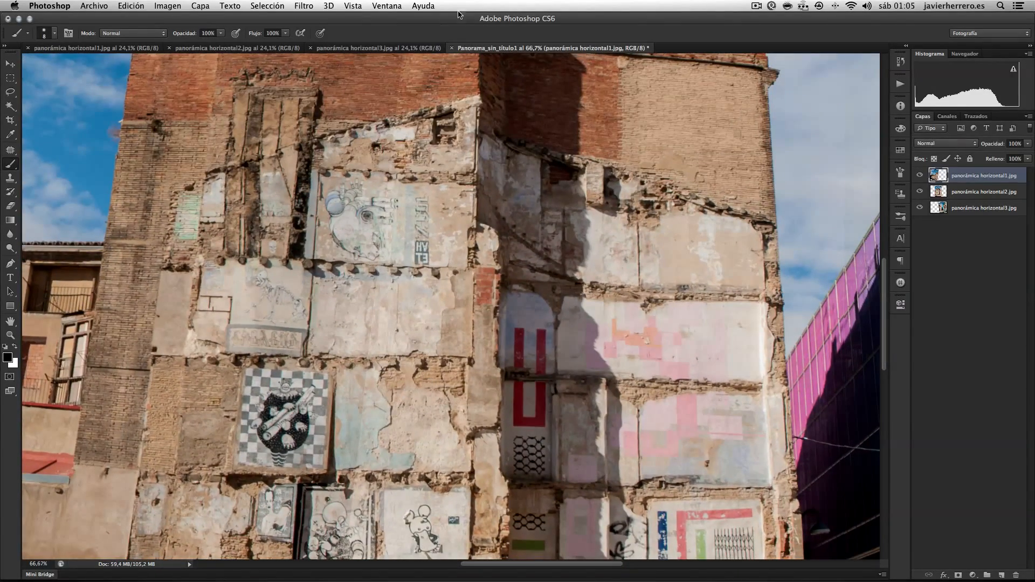
{"action": "left_click", "coordinate": [453, 48]}
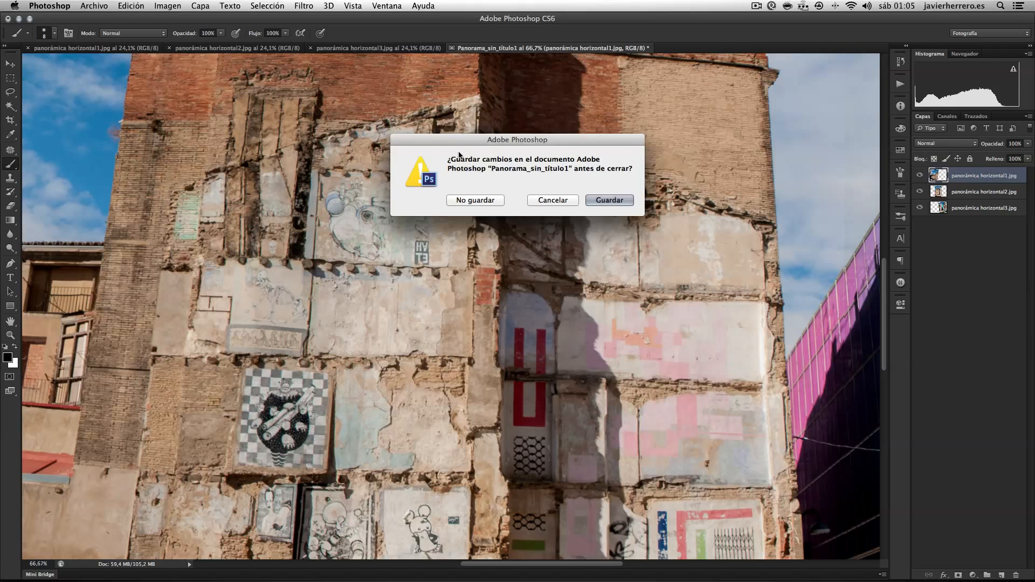
{"action": "left_click", "coordinate": [467, 199]}
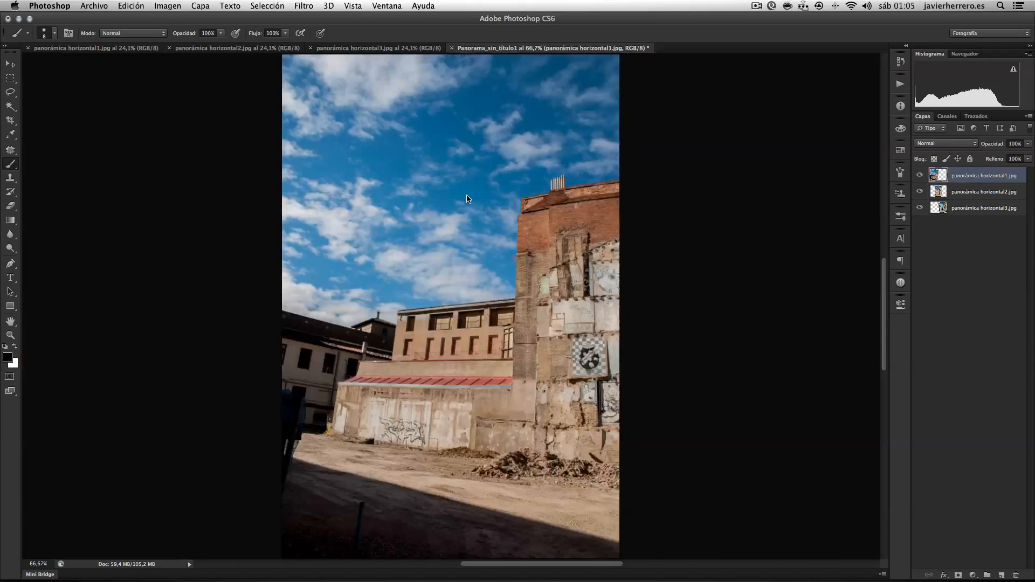
- Merge the three open files with Photomerge, using Automática layout with Fusionar imágenes and Corrección de distorsión geométrica enabled
{"action": "left_click", "coordinate": [98, 8]}
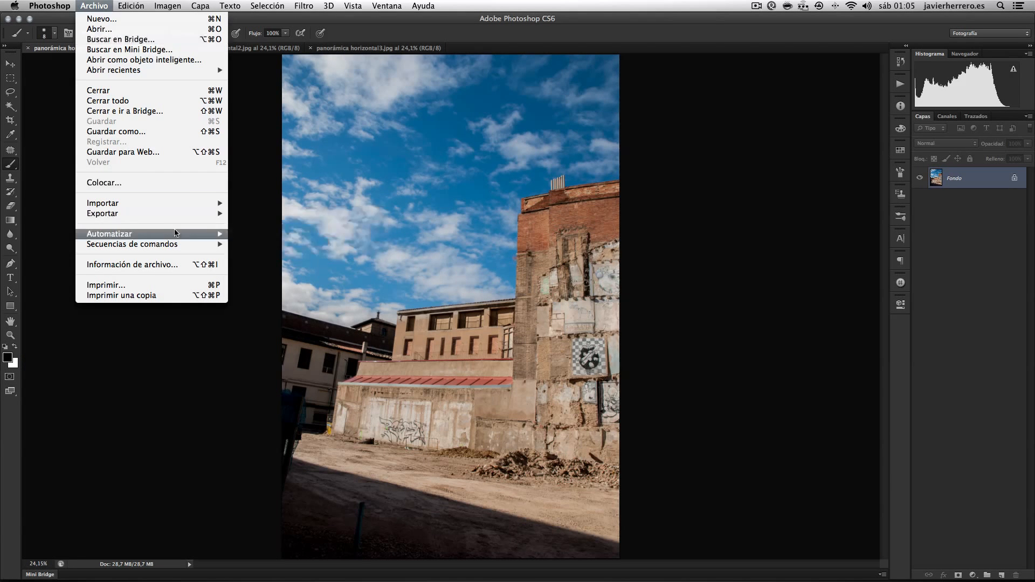
{"action": "mouse_move", "coordinate": [177, 233]}
{"action": "left_click", "coordinate": [267, 377]}
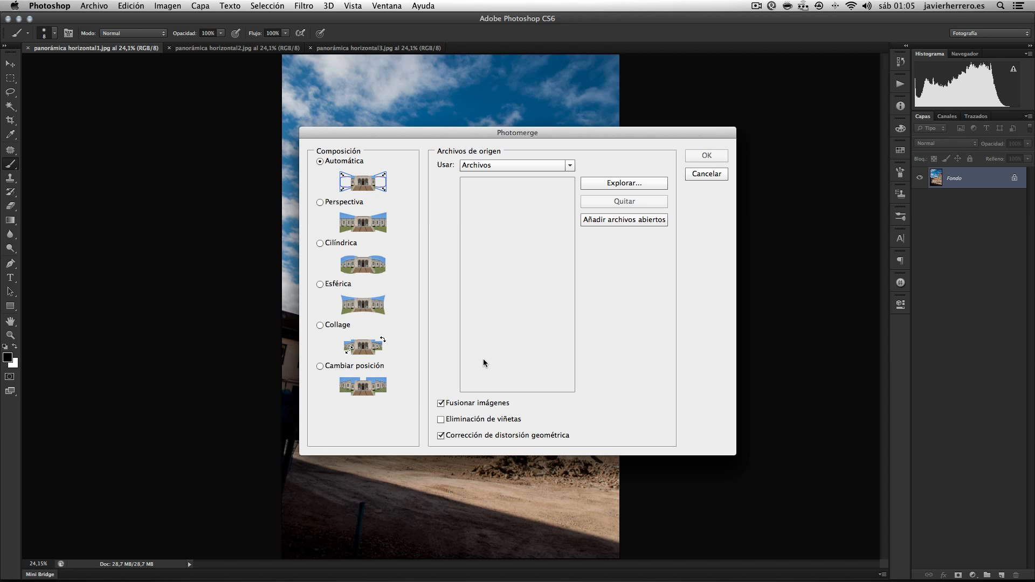
{"action": "left_click", "coordinate": [614, 221]}
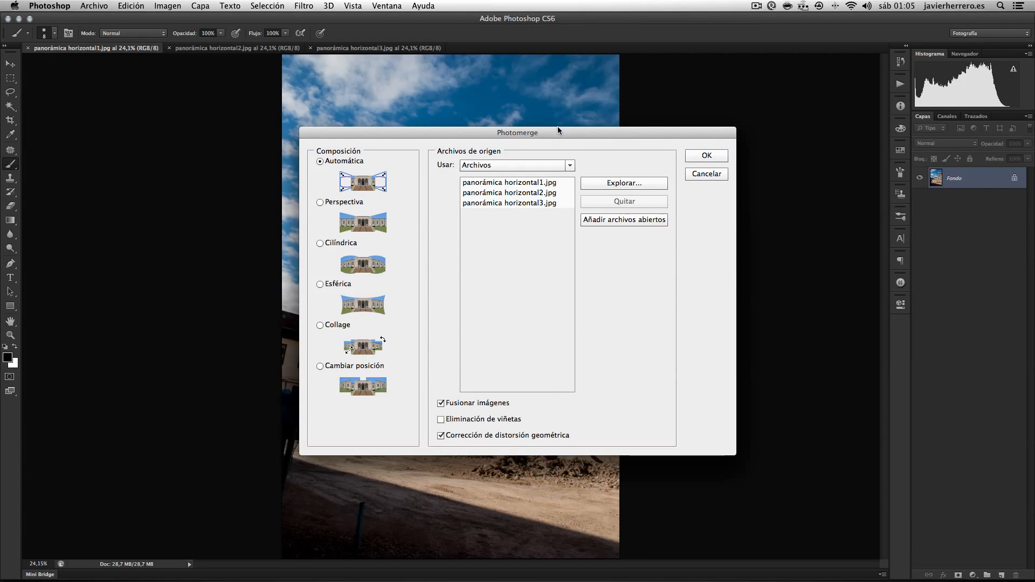
{"action": "left_click_drag", "start_coordinate": [557, 132], "coordinate": [891, 191]}
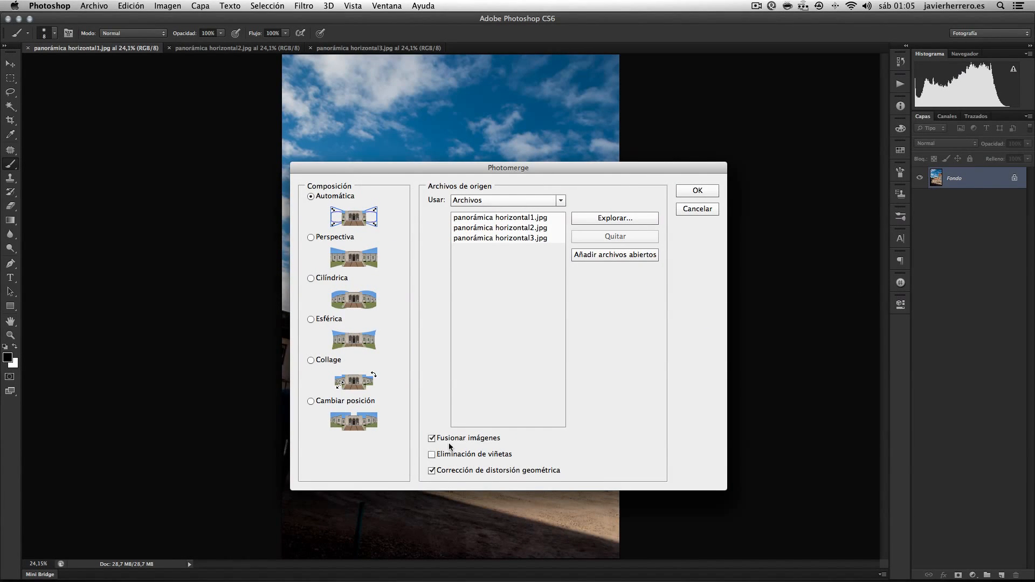
{"action": "left_click", "coordinate": [683, 192]}
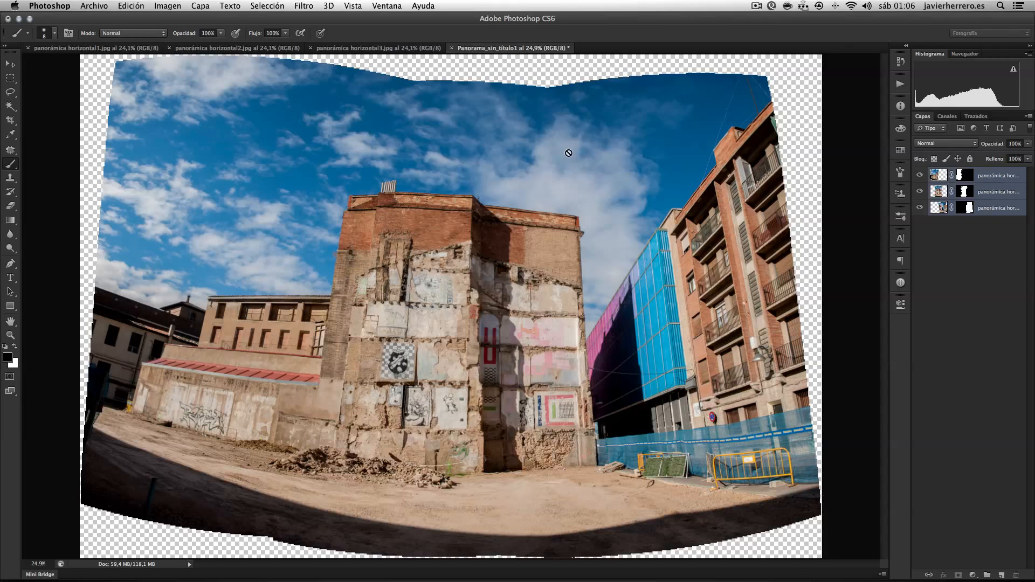
- Examine the blended panorama up close, checking how the photos join across the sky, buildings and ground
{"action": "key", "text": "super+plus"}
{"action": "key", "text": "super+plus"}
{"action": "key", "text": "super+plus"}
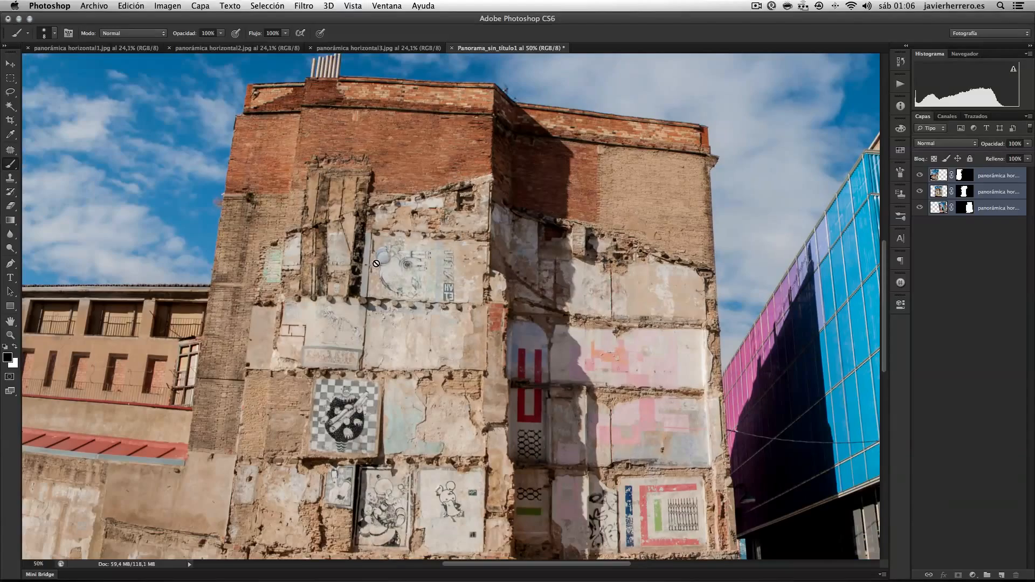
{"action": "left_click_drag", "start_coordinate": [351, 266], "coordinate": [416, 334]}
{"action": "scroll", "coordinate": [416, 334], "scroll_direction": "up", "scroll_amount": 10}
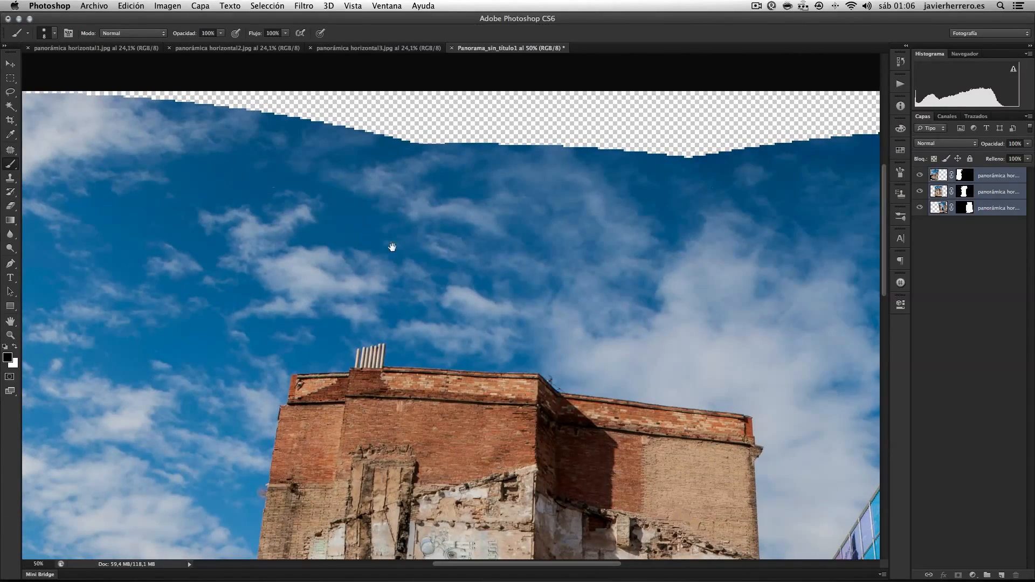
{"action": "scroll", "coordinate": [406, 296], "scroll_direction": "right", "scroll_amount": 10}
{"action": "scroll", "coordinate": [532, 305], "scroll_direction": "down", "scroll_amount": 15}
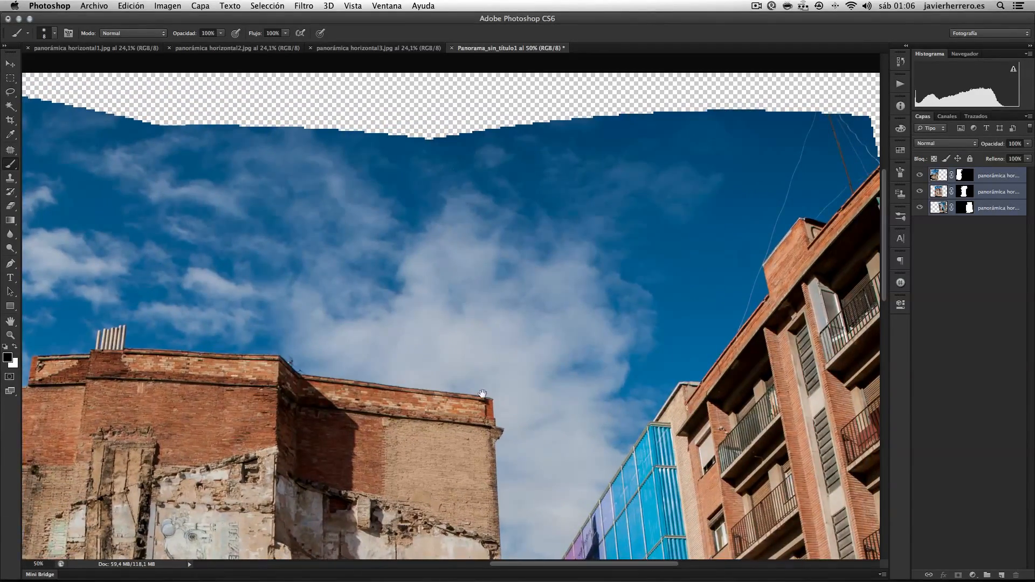
{"action": "scroll", "coordinate": [488, 315], "scroll_direction": "left", "scroll_amount": 15}
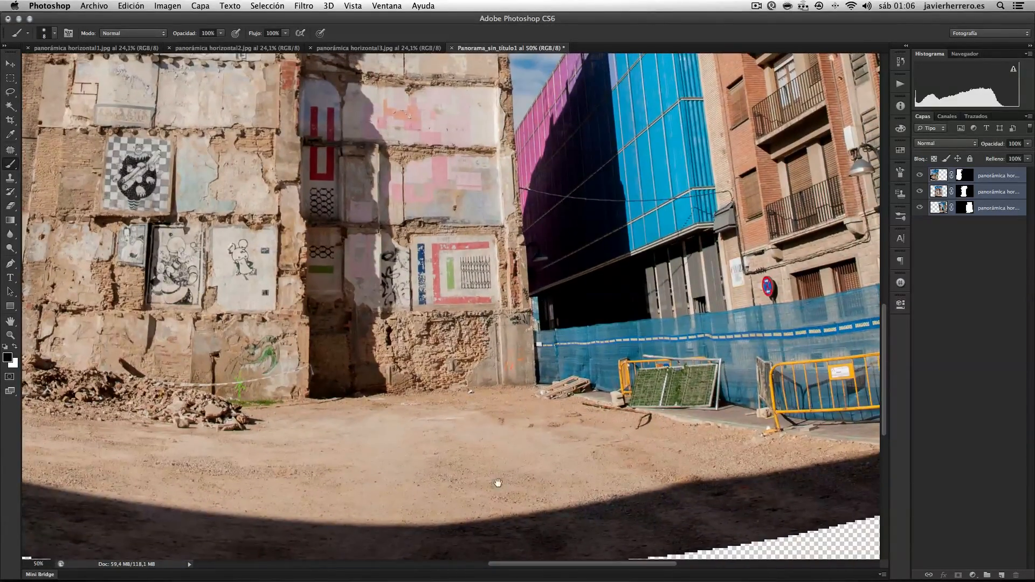
{"action": "scroll", "coordinate": [520, 351], "scroll_direction": "down", "scroll_amount": 3}
{"action": "left_click_drag", "start_coordinate": [623, 398], "coordinate": [625, 400]}
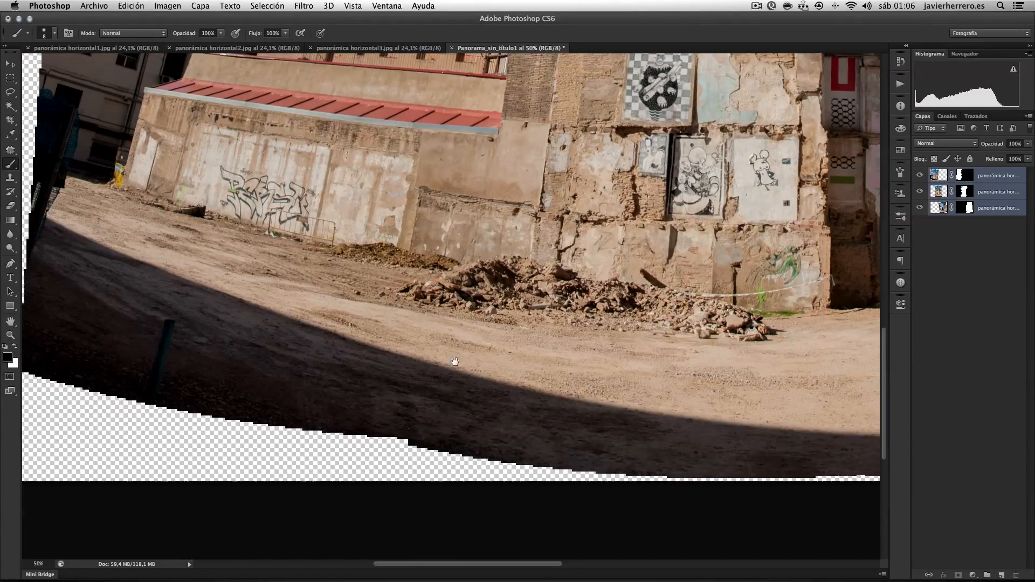
{"action": "scroll", "coordinate": [490, 278], "scroll_direction": "right", "scroll_amount": 5}
{"action": "scroll", "coordinate": [490, 277], "scroll_direction": "up", "scroll_amount": 3}
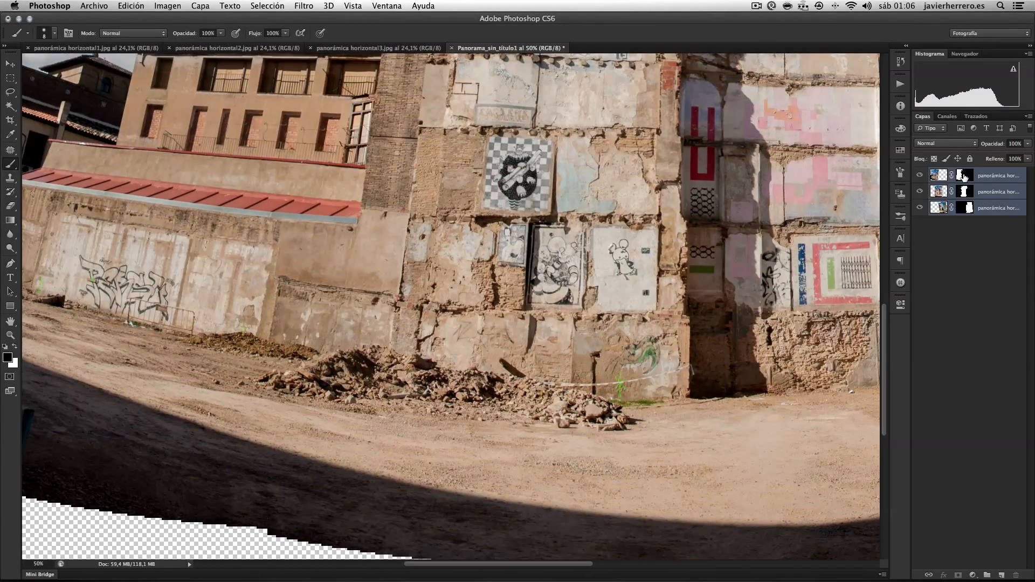
- Compare the panorama with the top layer's mask disabled and enabled, checking the join across the ground and rubble
{"action": "left_click", "coordinate": [965, 176]}
{"action": "key", "text": "x"}
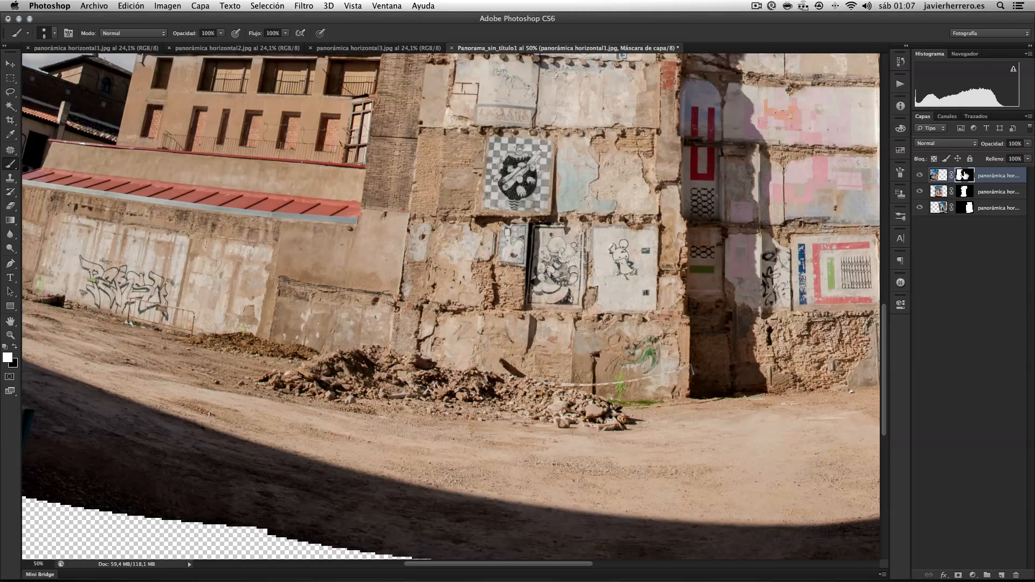
{"action": "left_click", "coordinate": [965, 176], "text": "shift"}
{"action": "left_click", "coordinate": [965, 176], "text": "shift"}
{"action": "left_click", "coordinate": [965, 176], "text": "shift"}
{"action": "left_click", "coordinate": [965, 176], "text": "shift"}
{"action": "left_click", "coordinate": [966, 177], "text": "shift"}
{"action": "left_click", "coordinate": [966, 178], "text": "shift"}
{"action": "left_click", "coordinate": [965, 179], "text": "shift"}
{"action": "left_click", "coordinate": [966, 179], "text": "shift"}
{"action": "left_click", "coordinate": [966, 178], "text": "shift"}
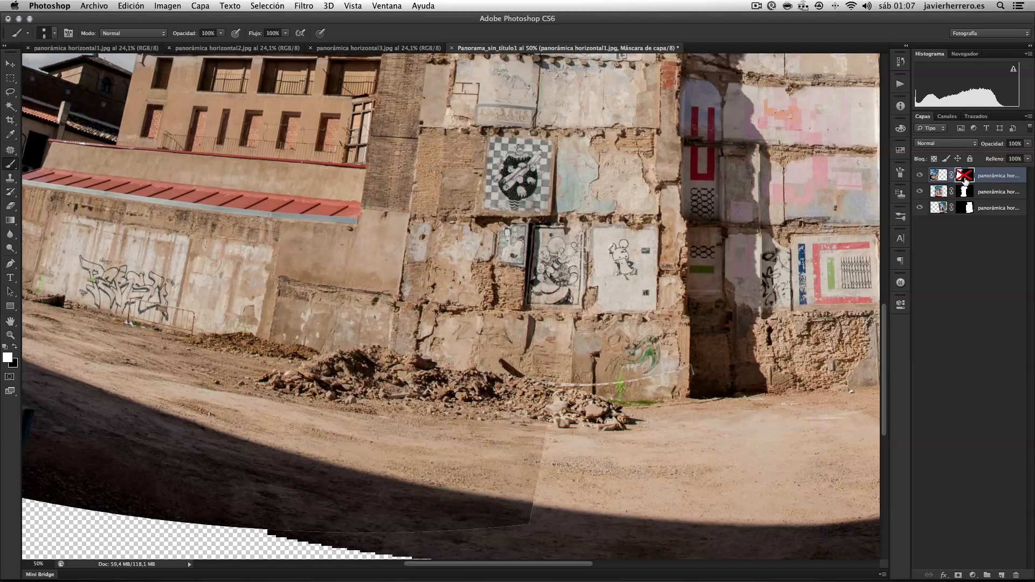
{"action": "left_click", "coordinate": [966, 178], "text": "shift"}
{"action": "left_click", "coordinate": [966, 178], "text": "shift"}
{"action": "left_click", "coordinate": [965, 179], "text": "shift"}
{"action": "left_click", "coordinate": [966, 179], "text": "shift"}
{"action": "left_click", "coordinate": [966, 178], "text": "shift"}
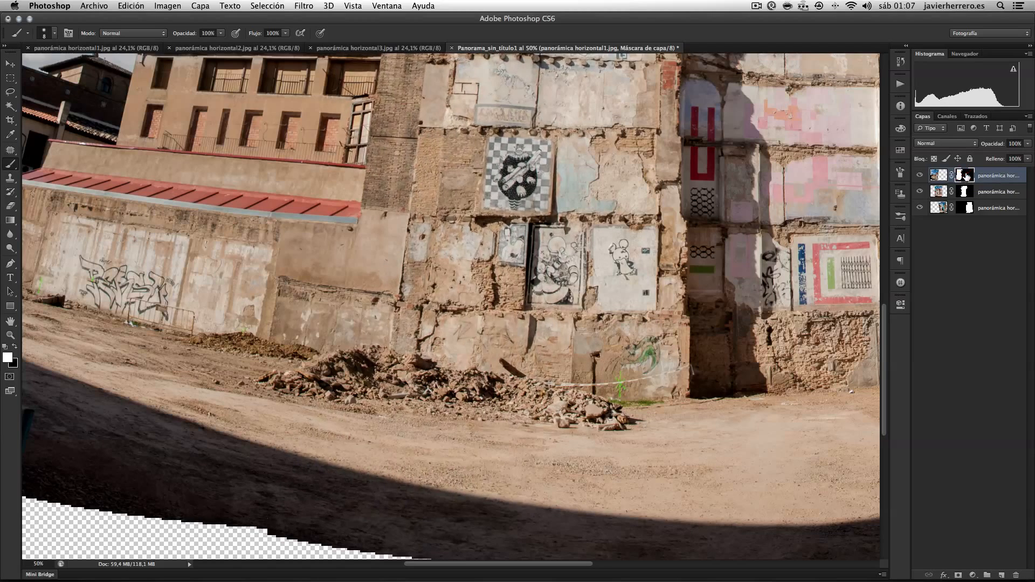
{"action": "left_click", "coordinate": [968, 176], "text": "shift"}
{"action": "left_click", "coordinate": [968, 177], "text": "shift"}
{"action": "left_click", "coordinate": [968, 177], "text": "shift"}
{"action": "left_click", "coordinate": [968, 177], "text": "shift"}
- Merge the three masked panorama layers into a single layer
{"action": "key", "text": "super+minus"}
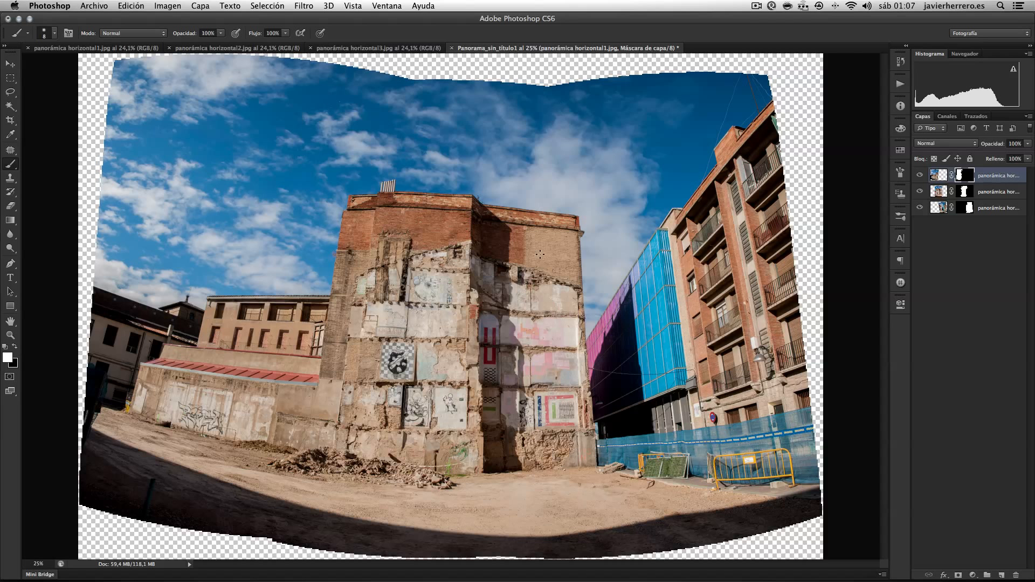
{"action": "left_click", "coordinate": [941, 209], "text": "shift"}
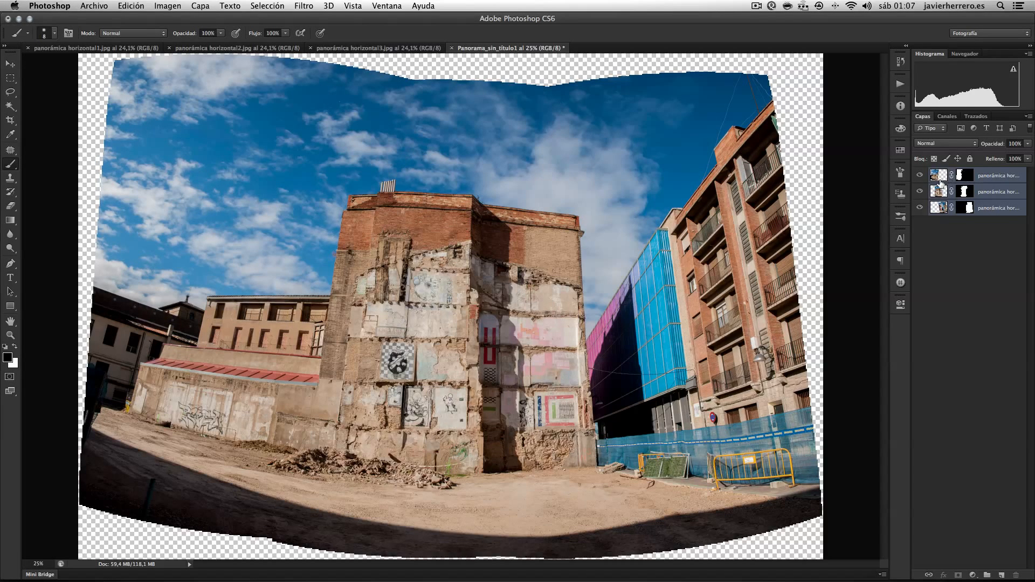
{"action": "left_click", "coordinate": [997, 180]}
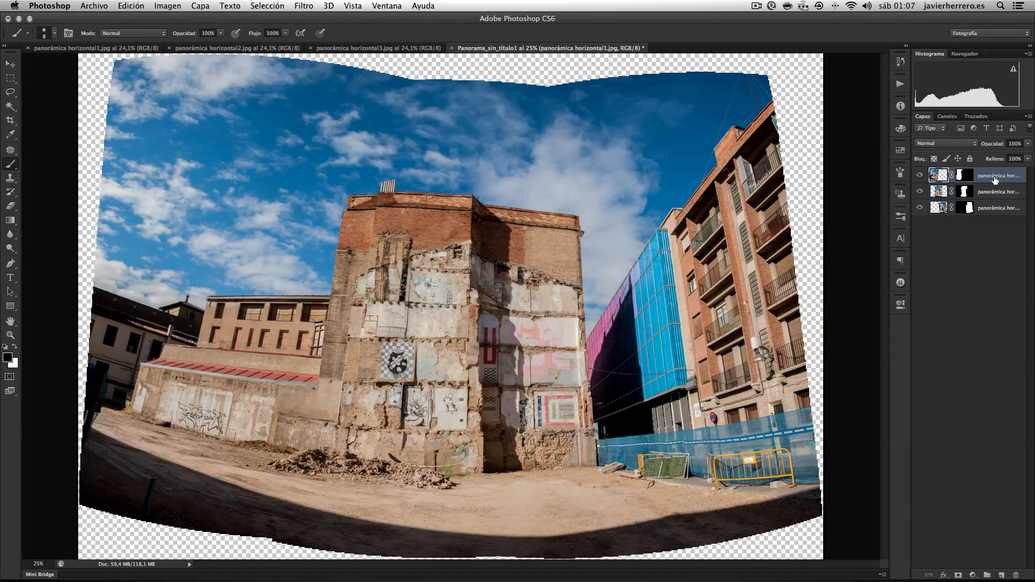
{"action": "left_click", "coordinate": [988, 209], "text": "shift"}
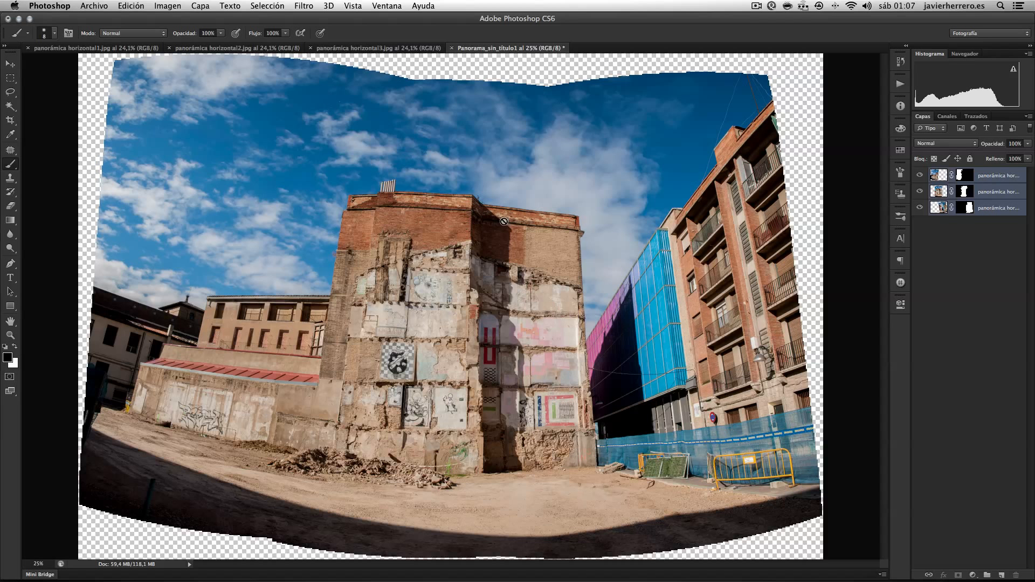
{"action": "left_click", "coordinate": [204, 6]}
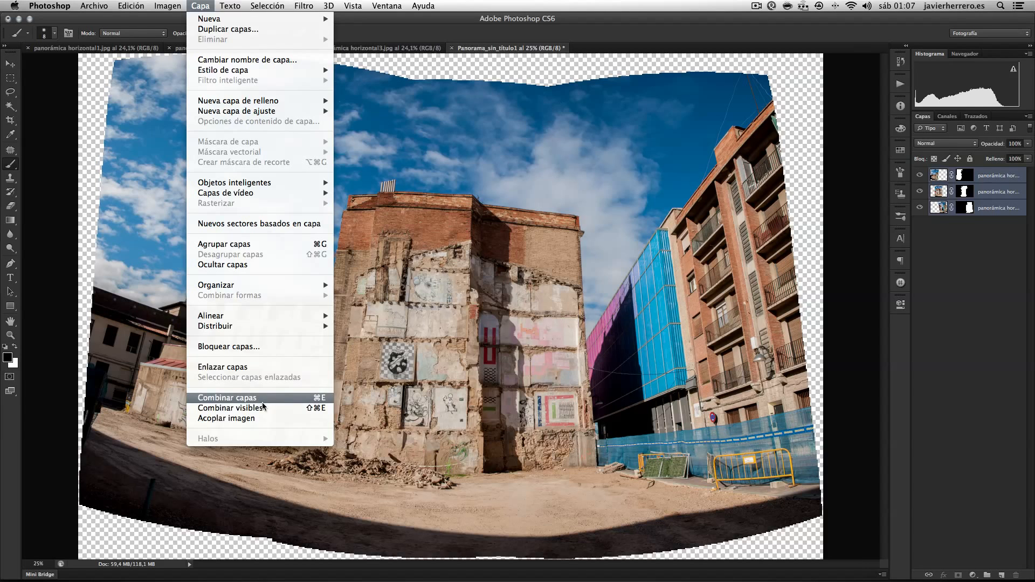
{"action": "left_click", "coordinate": [451, 379]}
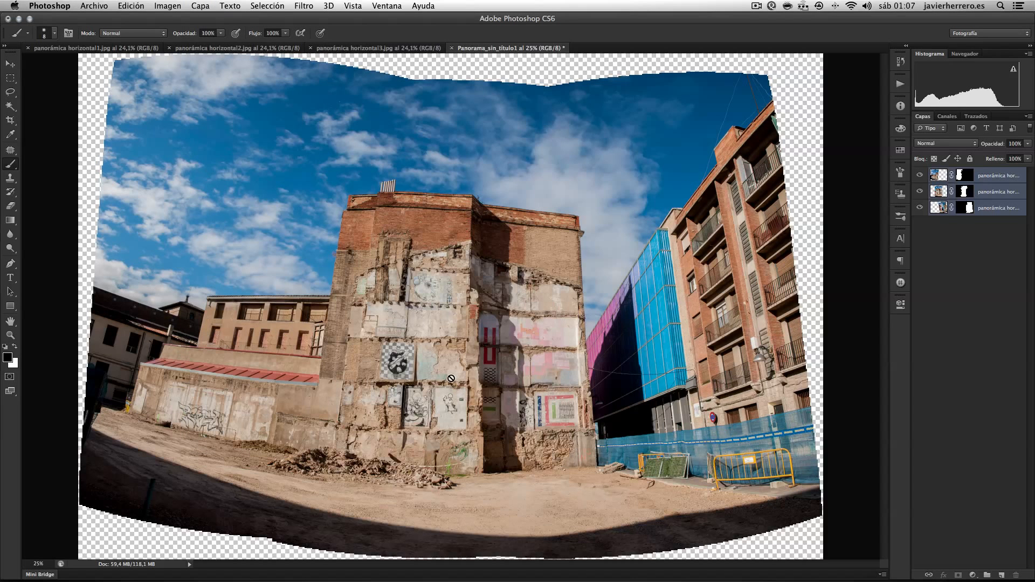
{"action": "key", "text": "super+e"}
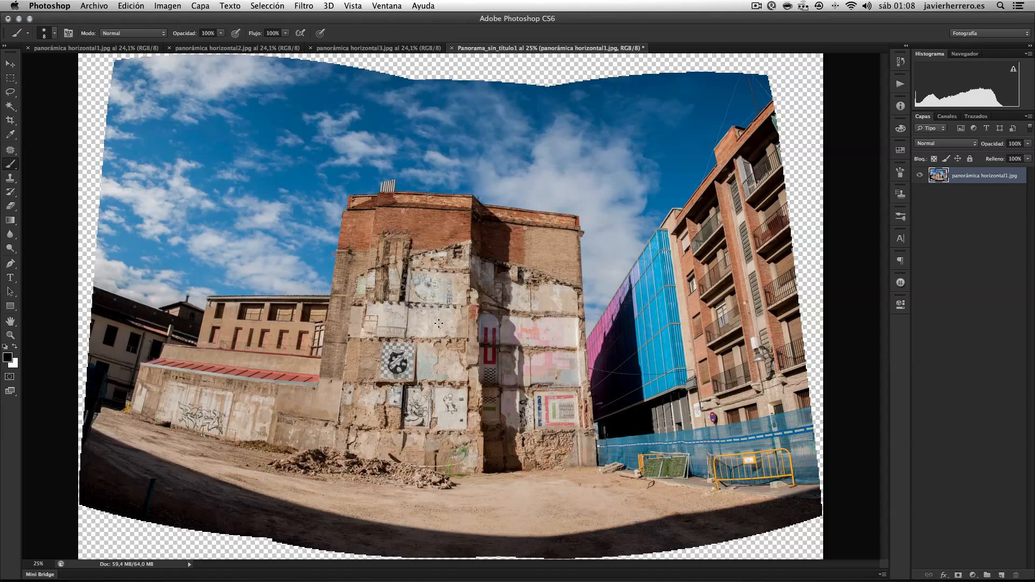
- Open the Corrección de lente filter on the merged layer and straighten the image along the base of the wall and central building
{"action": "left_click", "coordinate": [310, 7]}
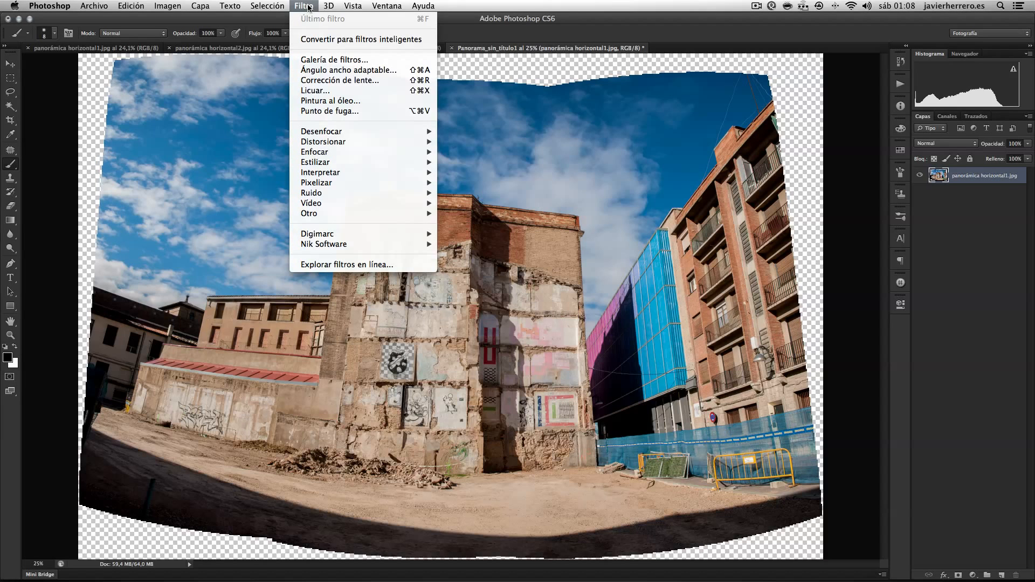
{"action": "left_click", "coordinate": [347, 80]}
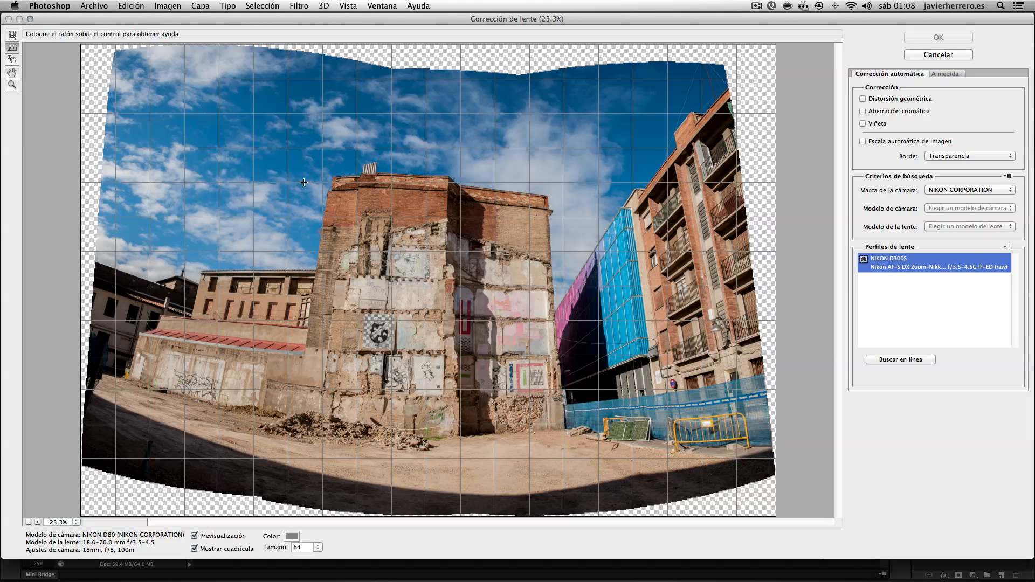
{"action": "key", "text": "m"}
{"action": "left_click_drag", "start_coordinate": [348, 245], "coordinate": [335, 274]}
{"action": "left_click", "coordinate": [12, 47]}
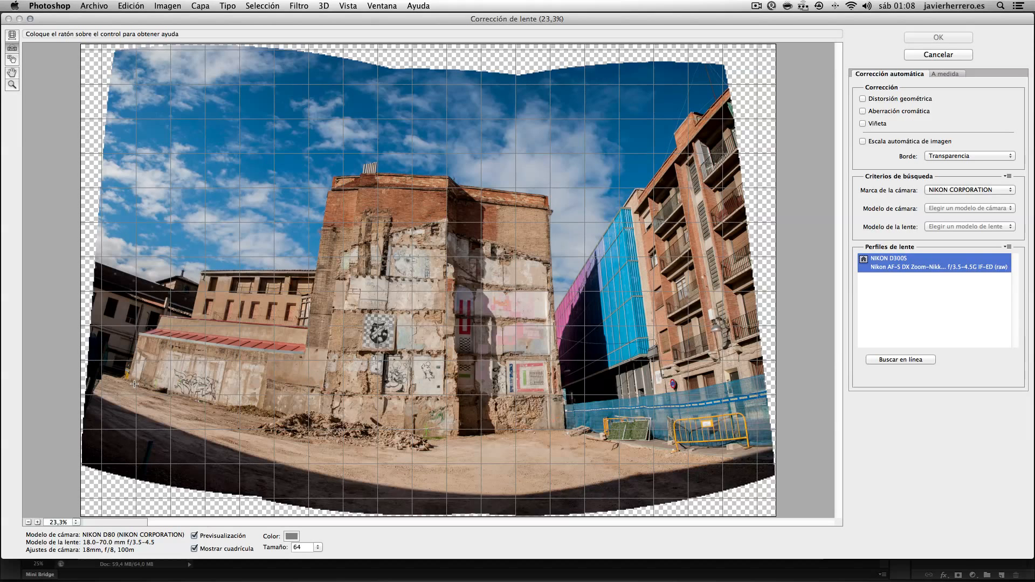
{"action": "left_click_drag", "start_coordinate": [127, 378], "coordinate": [565, 432]}
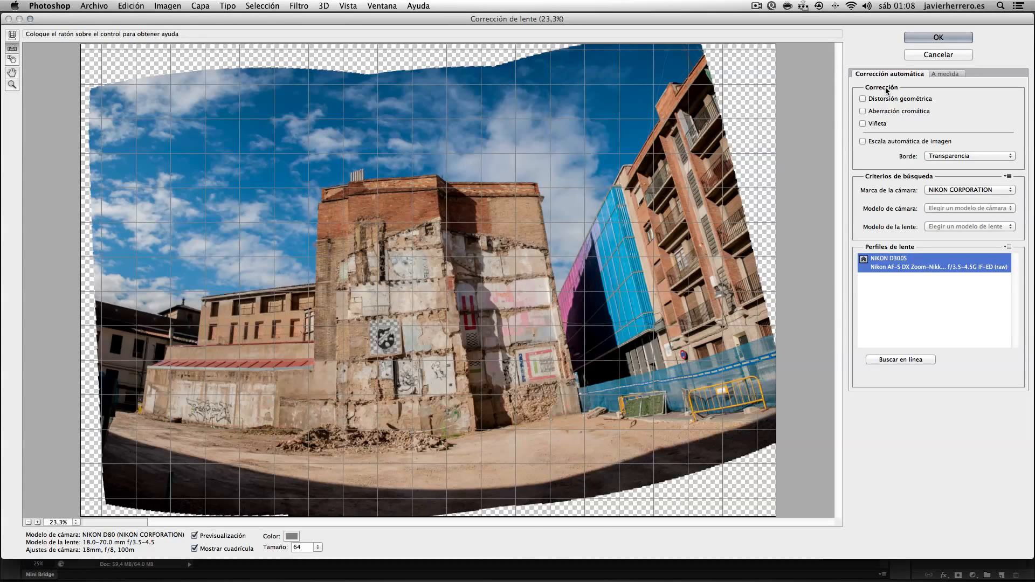
- Try the automatic Distorsión geométrica, Aberración cromática and Viñeta corrections with Escala automática de imagen, and disable all four options
{"action": "left_click", "coordinate": [901, 98]}
{"action": "left_click", "coordinate": [886, 112]}
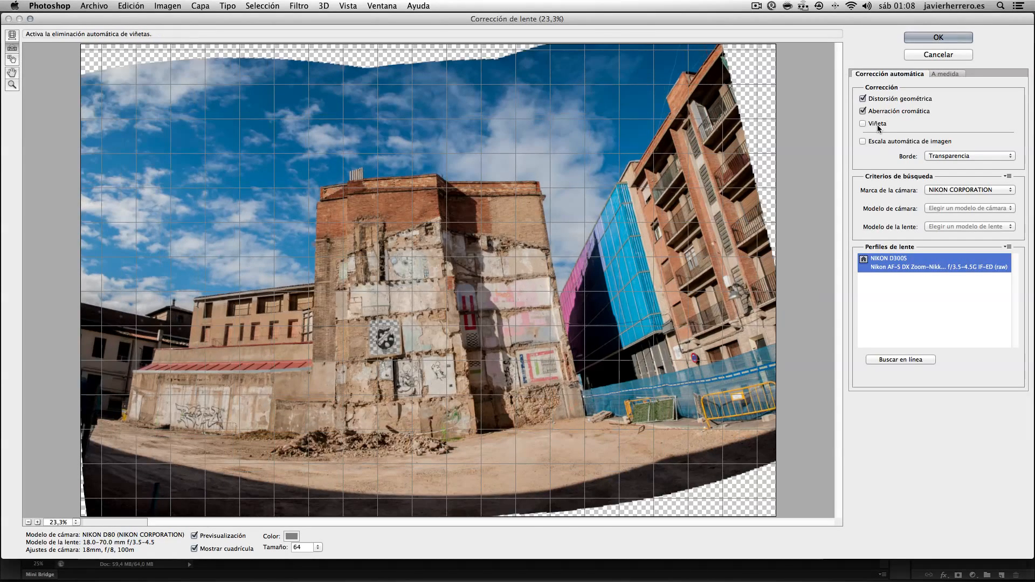
{"action": "left_click", "coordinate": [877, 125]}
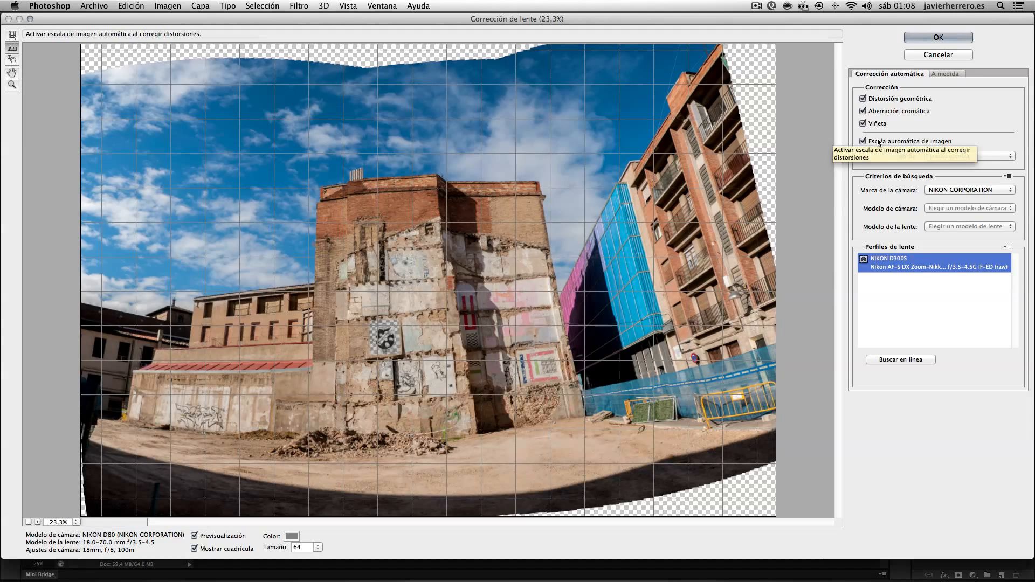
{"action": "left_click", "coordinate": [878, 142]}
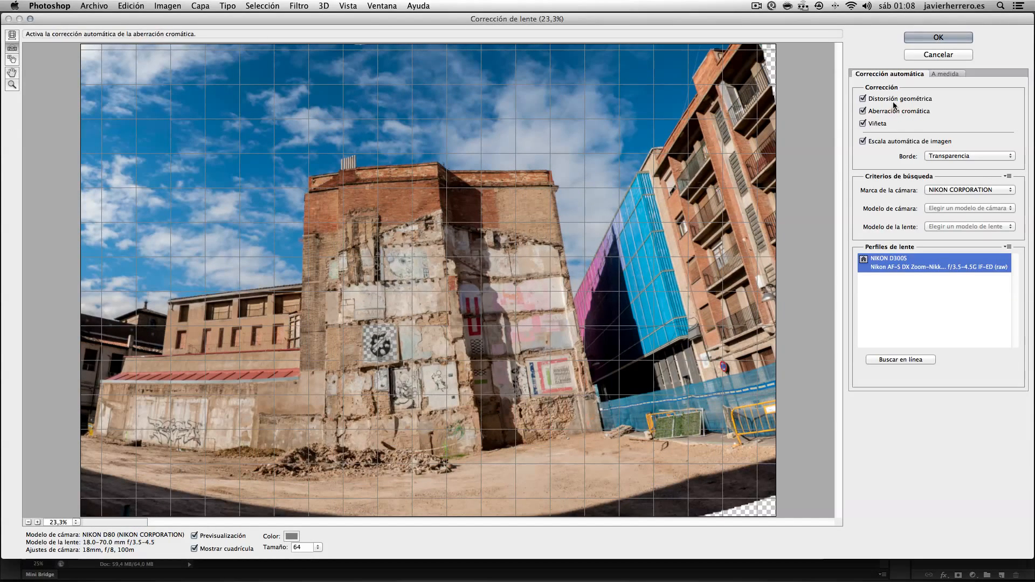
{"action": "left_click", "coordinate": [879, 124]}
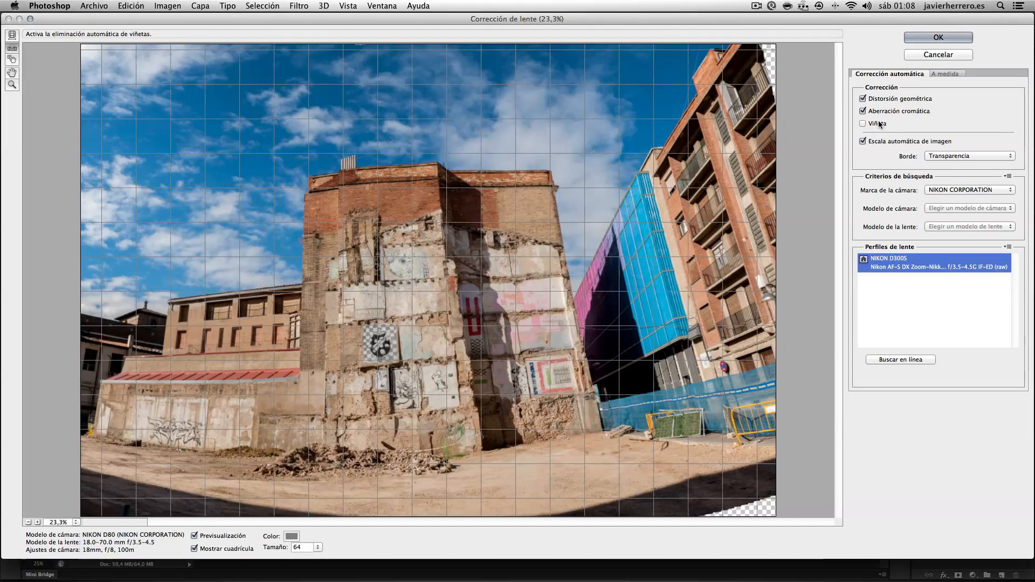
{"action": "left_click", "coordinate": [881, 142]}
{"action": "left_click", "coordinate": [883, 112]}
{"action": "left_click", "coordinate": [888, 100]}
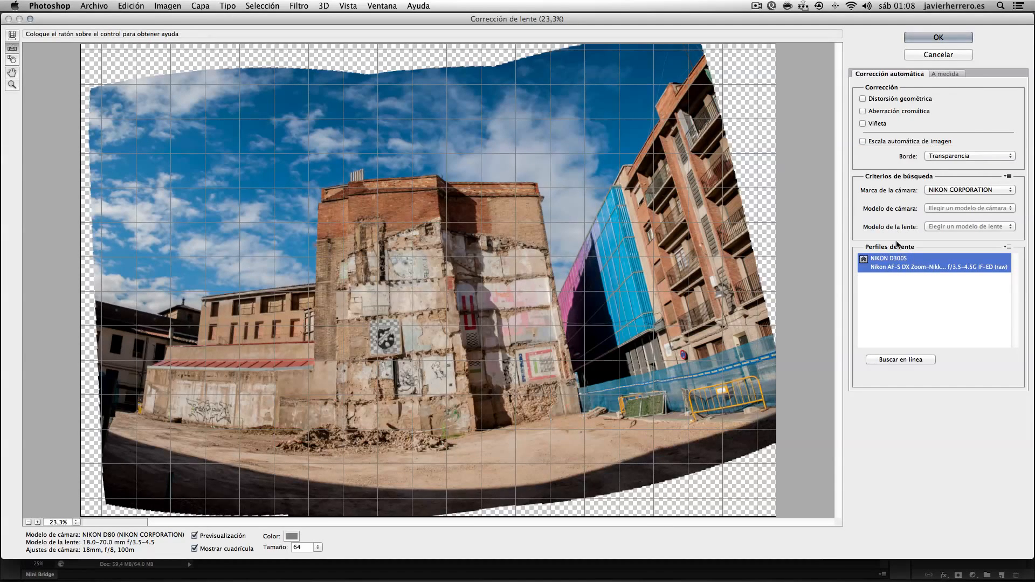
- In the custom lens settings, set Eliminar distorsión to +2,00, Perspectiva vertical to -20 and Perspectiva horizontal to +29
{"action": "left_click", "coordinate": [942, 73]}
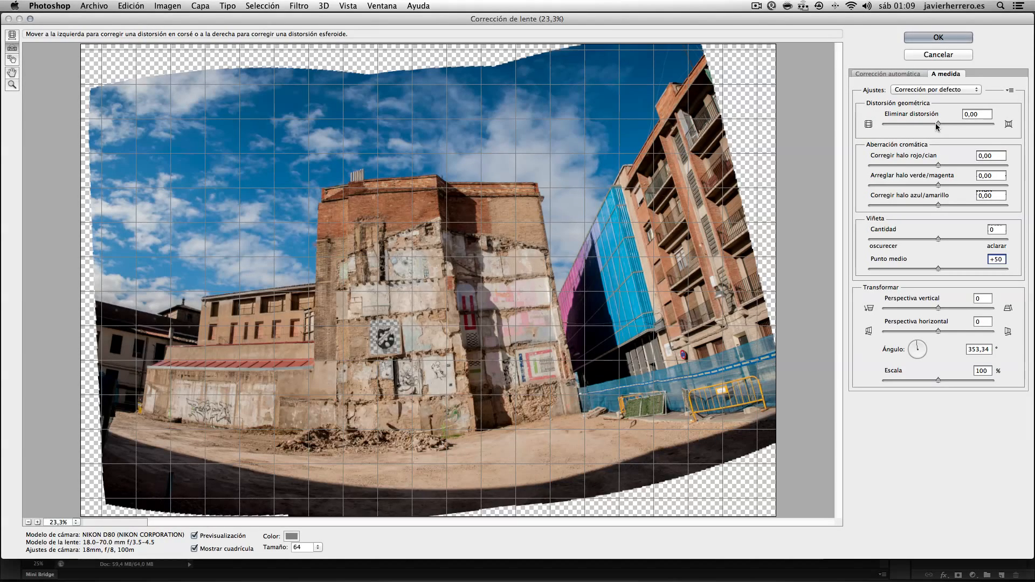
{"action": "left_click_drag", "start_coordinate": [938, 124], "coordinate": [939, 127]}
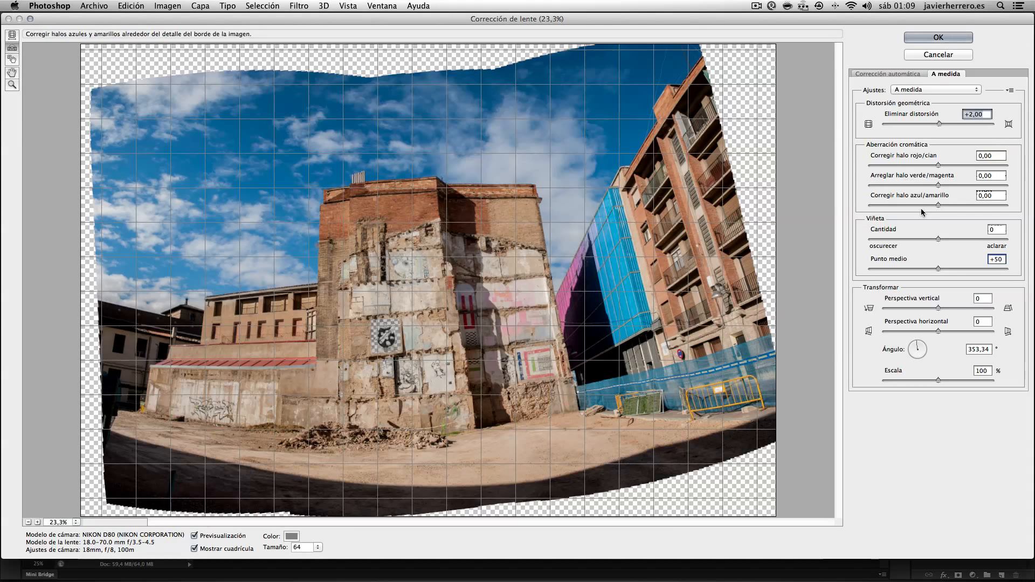
{"action": "left_click", "coordinate": [939, 309]}
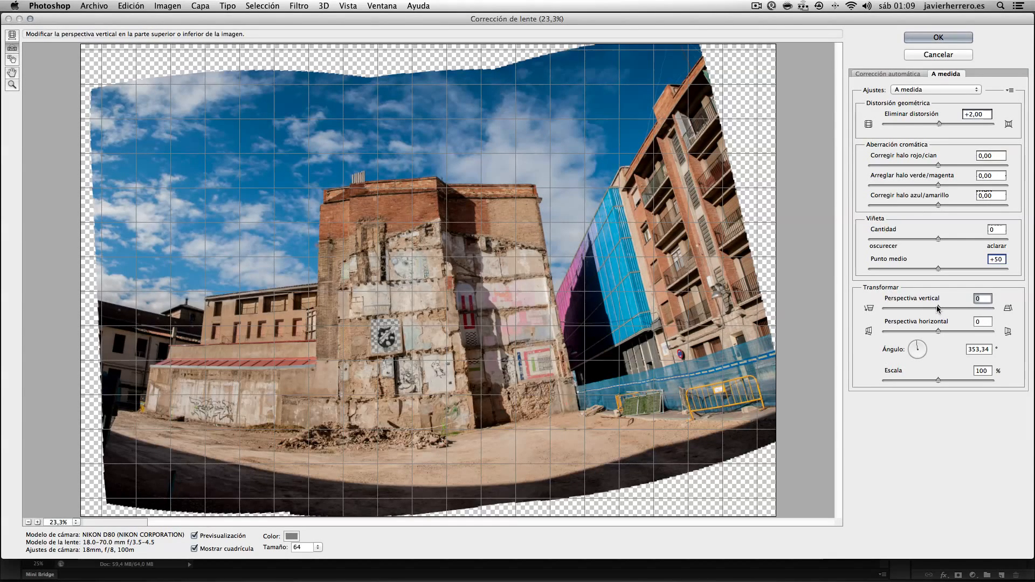
{"action": "left_click_drag", "start_coordinate": [941, 309], "coordinate": [927, 309]}
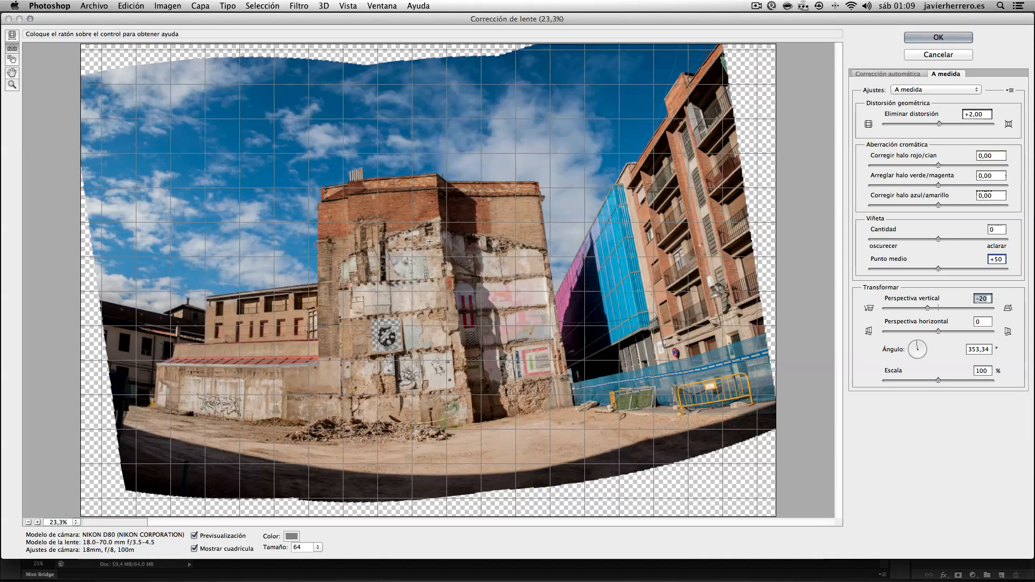
{"action": "mouse_move", "coordinate": [939, 331]}
{"action": "left_mouse_down"}
{"action": "mouse_move", "coordinate": [923, 335]}
{"action": "mouse_move", "coordinate": [955, 343]}
{"action": "left_mouse_up"}
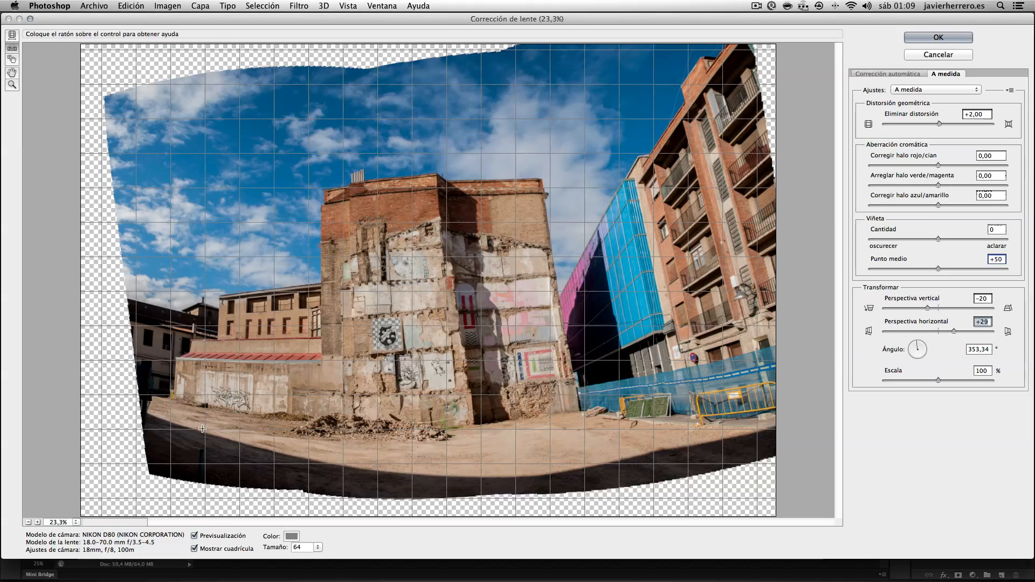
- Set the rotation angle to 356,52° and Perspectiva vertical to -66, and apply the lens correction
{"action": "left_click_drag", "start_coordinate": [537, 415], "coordinate": [589, 421]}
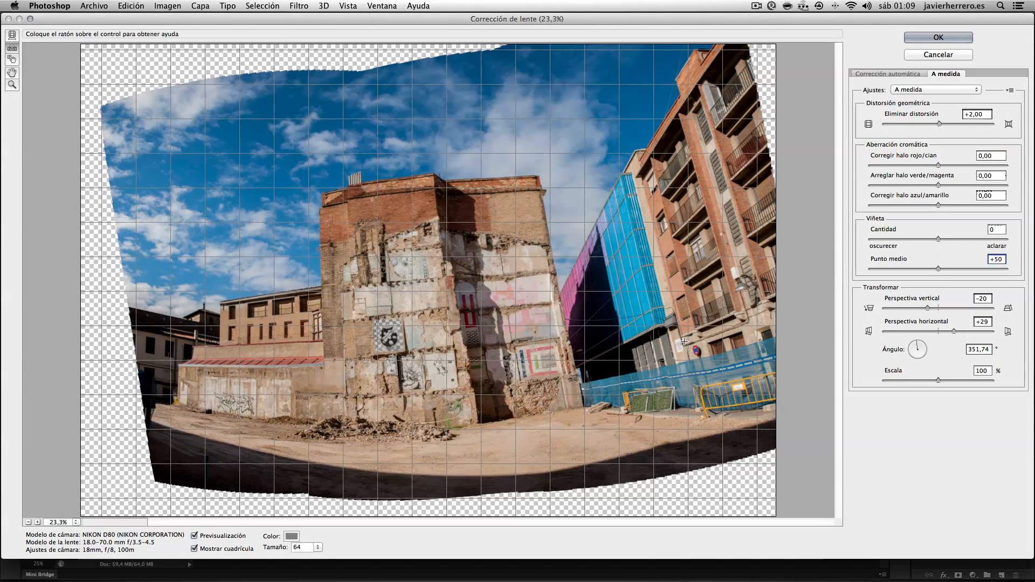
{"action": "left_click_drag", "start_coordinate": [920, 343], "coordinate": [920, 340]}
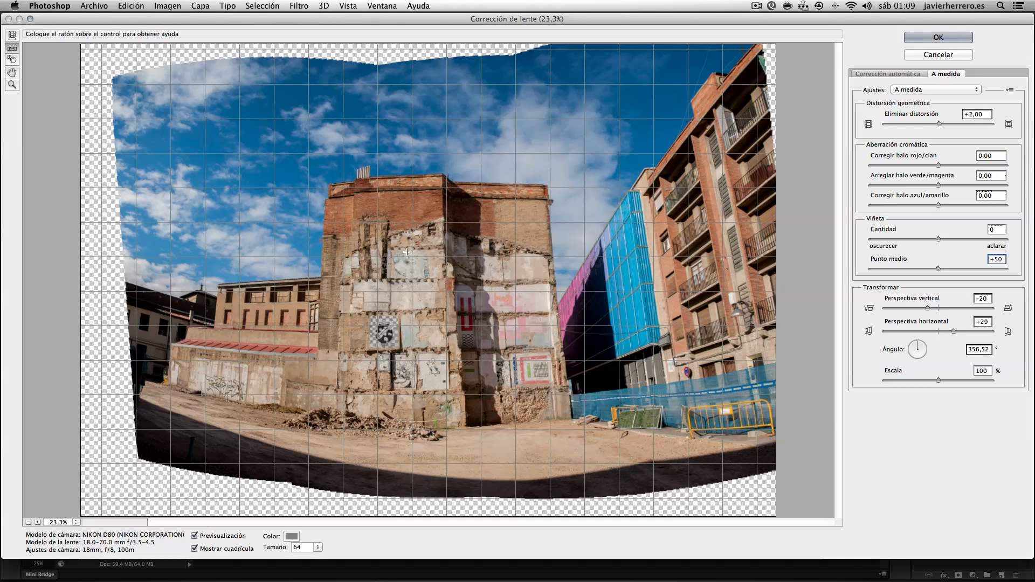
{"action": "left_click_drag", "start_coordinate": [929, 309], "coordinate": [902, 306]}
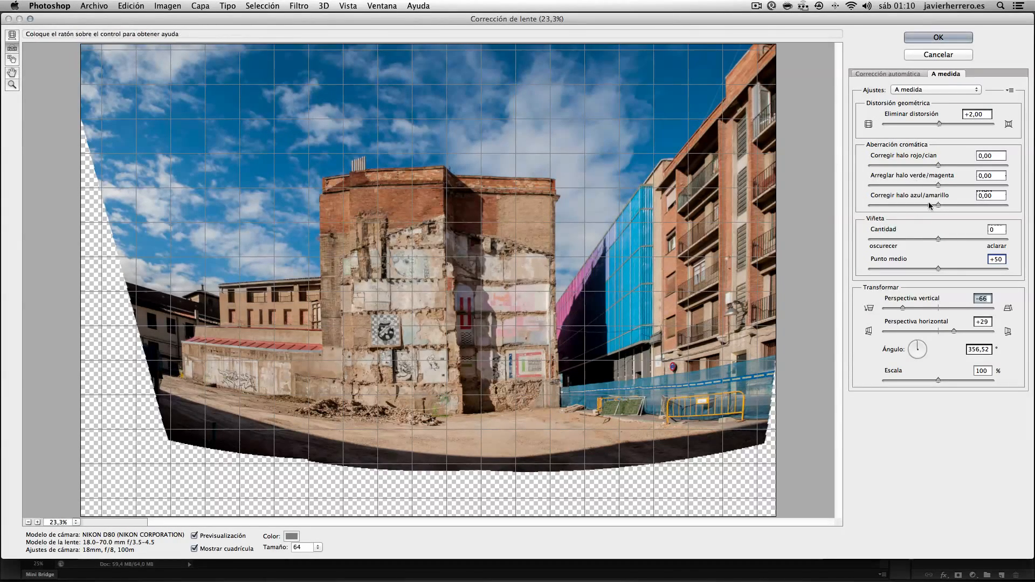
{"action": "left_click", "coordinate": [949, 37]}
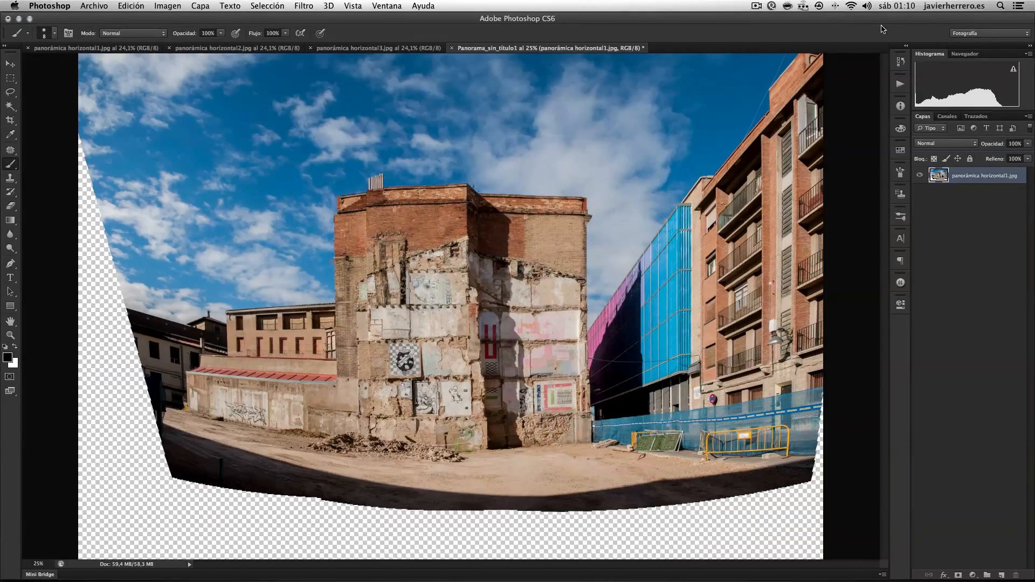
- Compare the panorama before and after the lens correction, checking the vertical lines of the central building
{"action": "key", "text": "super+z"}
{"action": "key", "text": "super+z"}
{"action": "key", "text": "super+z"}
{"action": "key", "text": "super+z"}
{"action": "key", "text": "super+z"}
{"action": "key", "text": "super+z"}
{"action": "key", "text": "super+z"}
{"action": "key", "text": "super+z"}
{"action": "key", "text": "m"}
{"action": "left_click_drag", "start_coordinate": [333, 192], "coordinate": [588, 466]}
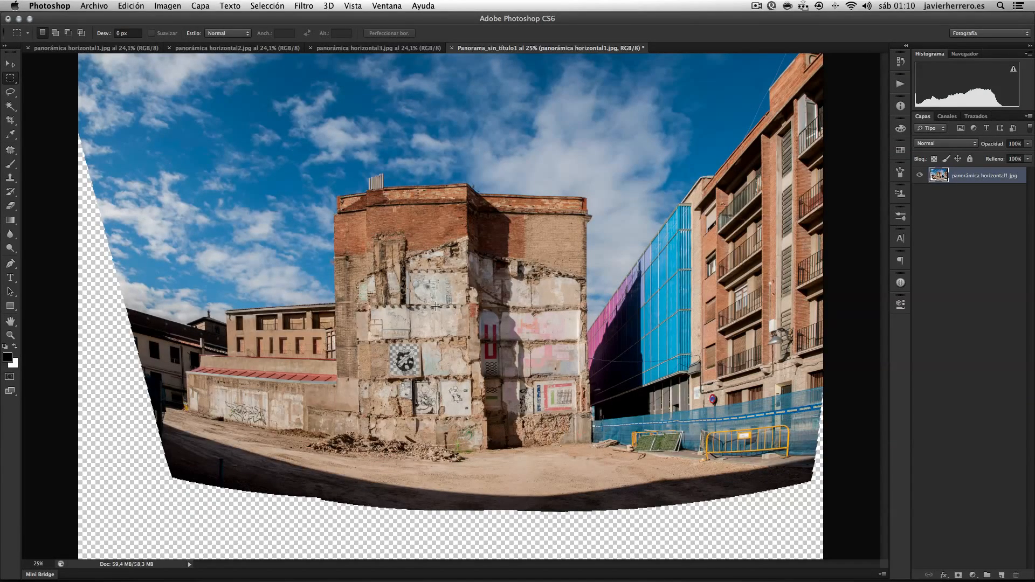
- Crop the panorama to a 16 x 9 ratio, framing the sky and buildings and excluding most of the transparent edges
{"action": "left_click", "coordinate": [14, 124]}
{"action": "left_click", "coordinate": [75, 33]}
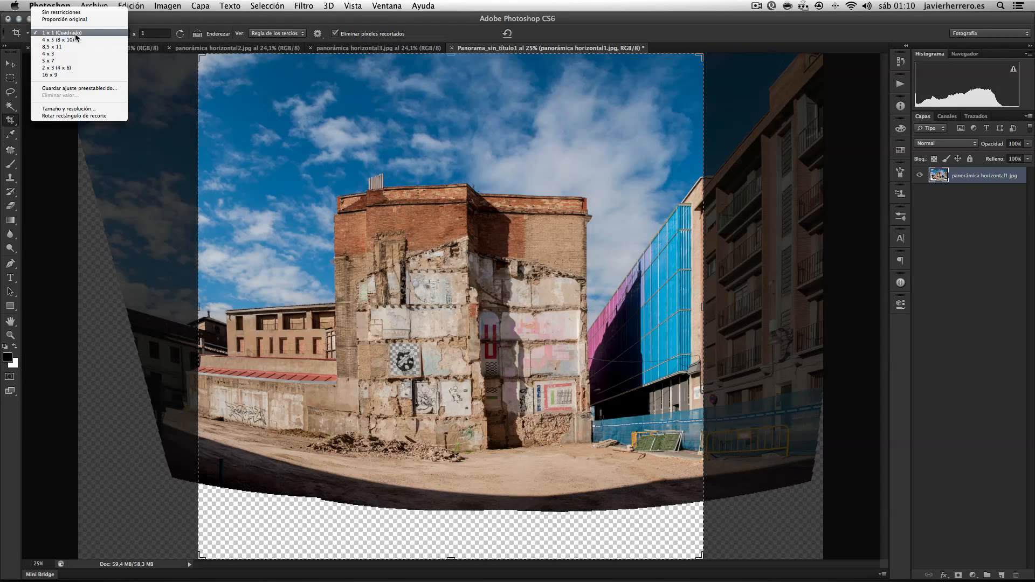
{"action": "left_click", "coordinate": [50, 75]}
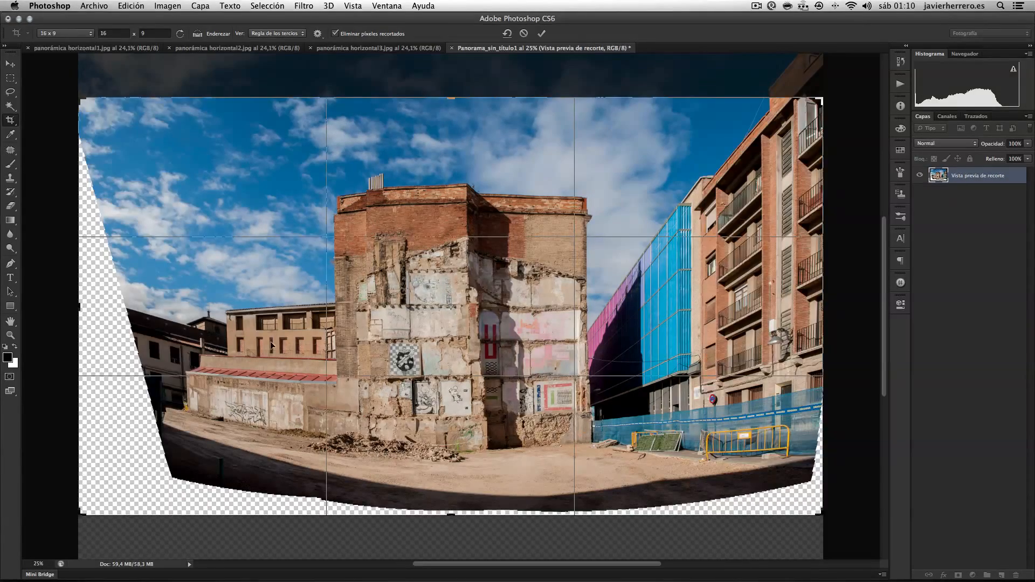
{"action": "left_click_drag", "start_coordinate": [81, 517], "coordinate": [129, 471]}
{"action": "left_click_drag", "start_coordinate": [641, 268], "coordinate": [620, 289]}
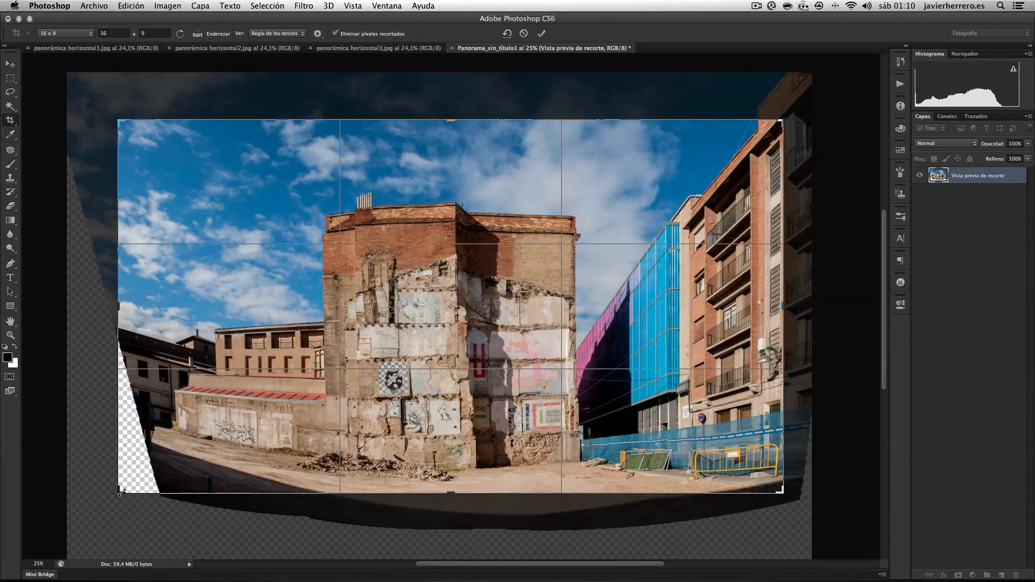
{"action": "left_click_drag", "start_coordinate": [121, 492], "coordinate": [135, 484]}
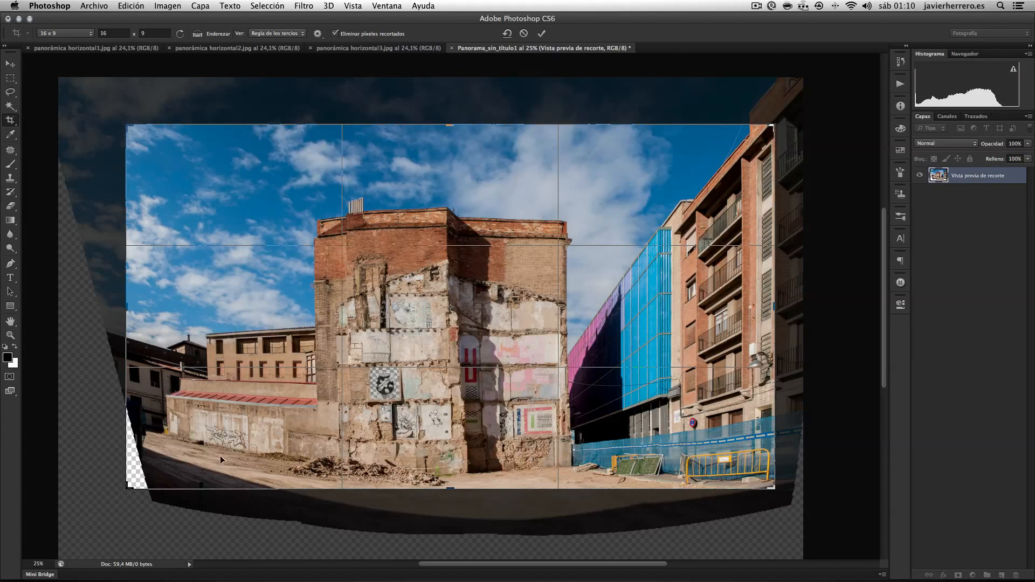
{"action": "mouse_move", "coordinate": [417, 358]}
{"action": "left_mouse_down"}
{"action": "mouse_move", "coordinate": [432, 354]}
{"action": "mouse_move", "coordinate": [432, 373]}
{"action": "left_mouse_up"}
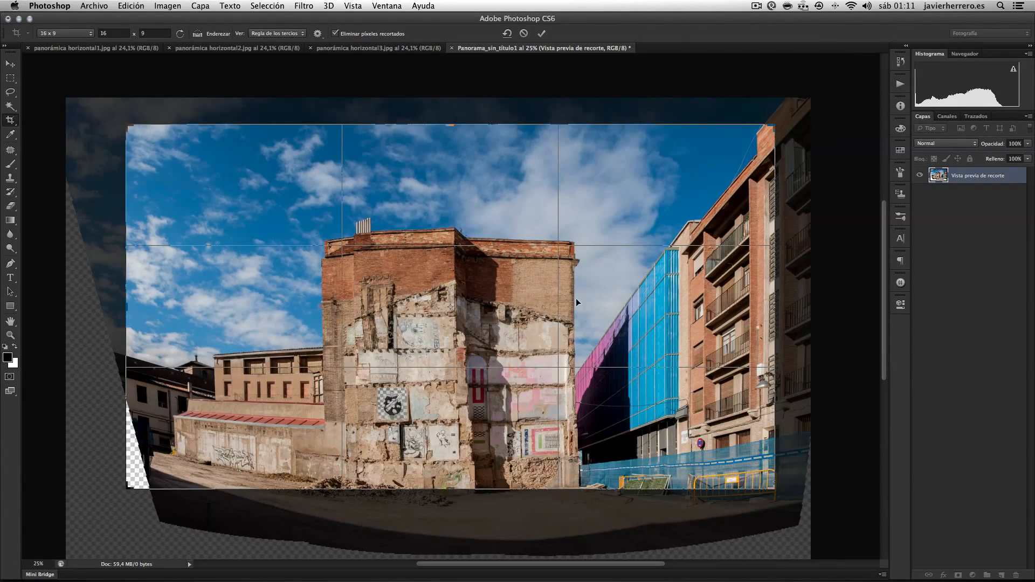
{"action": "key", "text": "Return"}
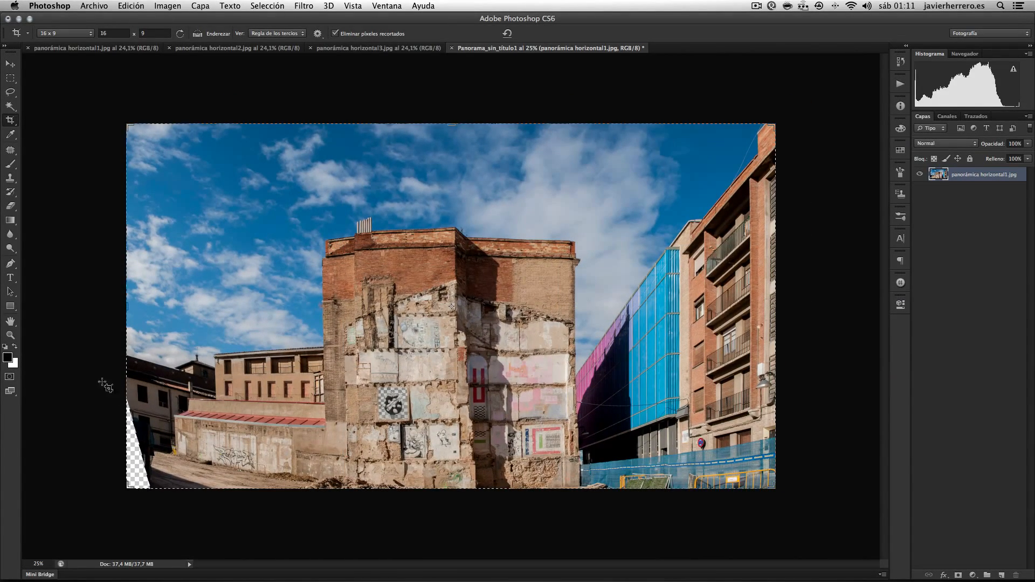
- Undo the last crop and recrop the panorama at 16 x 9, including more of the ground below the buildings
{"action": "key", "text": "super+z"}
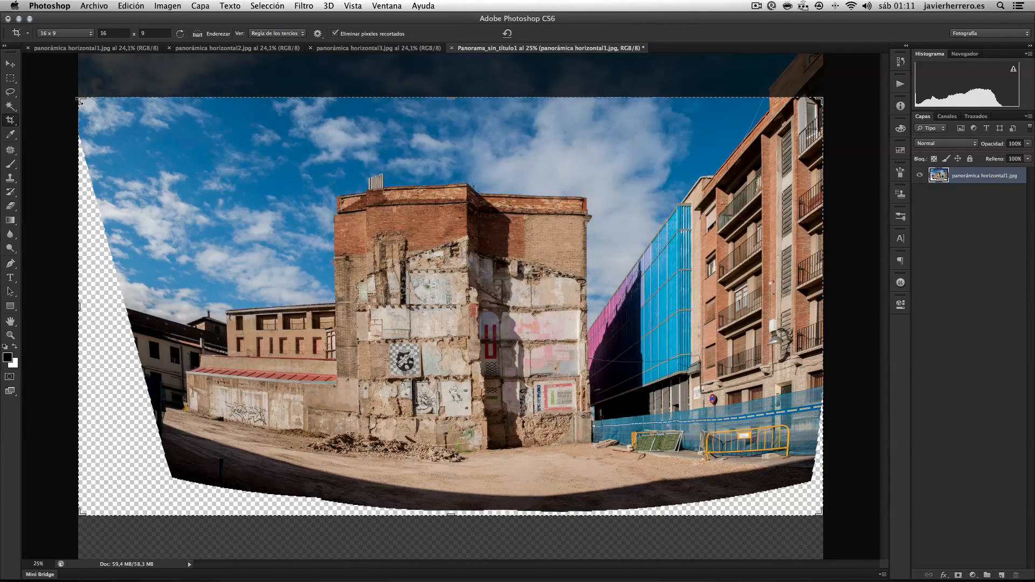
{"action": "left_click_drag", "start_coordinate": [76, 517], "coordinate": [111, 496]}
{"action": "left_click_drag", "start_coordinate": [792, 118], "coordinate": [770, 128]}
{"action": "mouse_move", "coordinate": [670, 221]}
{"action": "left_mouse_down"}
{"action": "mouse_move", "coordinate": [670, 231]}
{"action": "mouse_move", "coordinate": [670, 215]}
{"action": "left_mouse_up"}
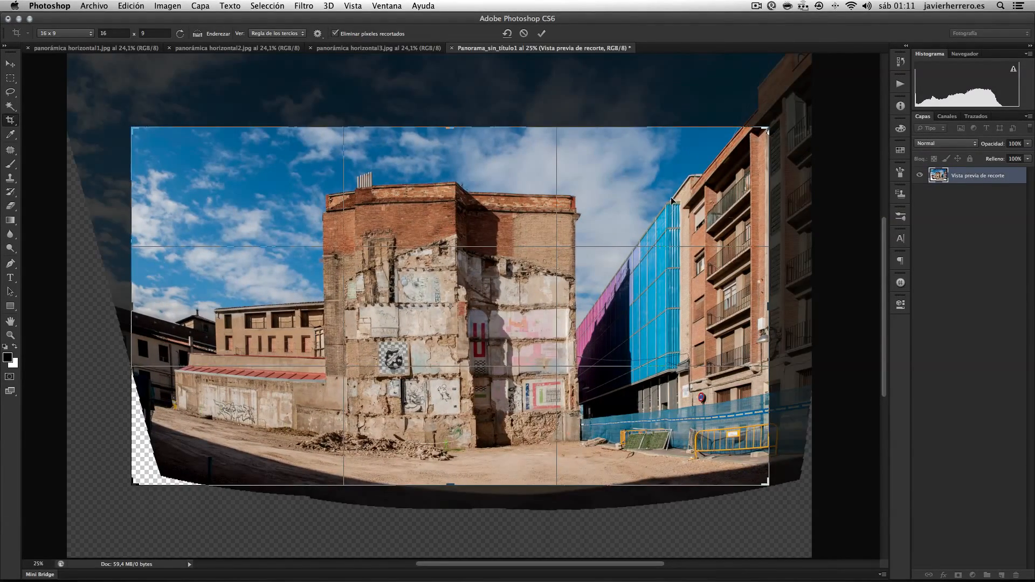
{"action": "key", "text": "Return"}
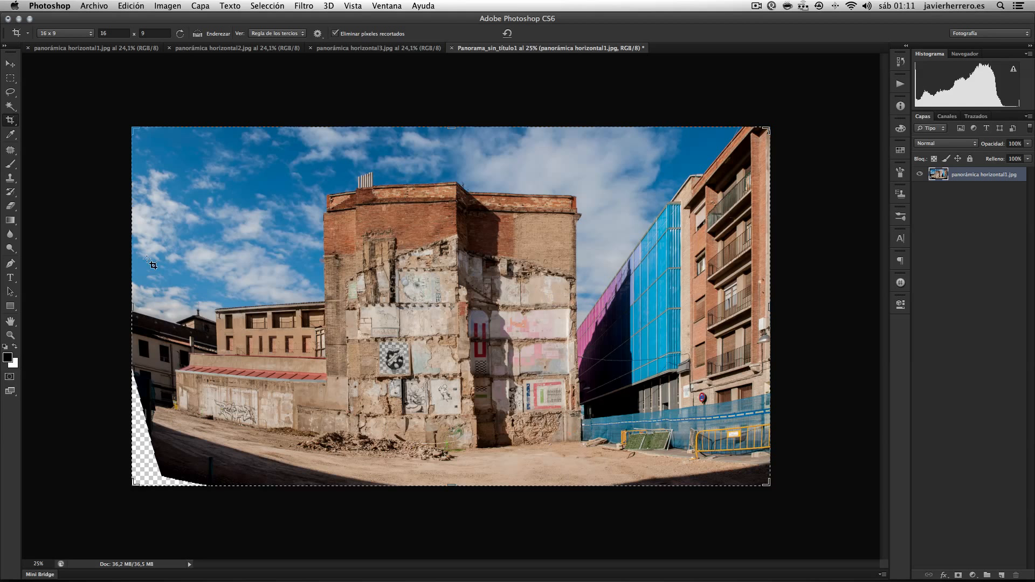
{"action": "key", "text": "w"}
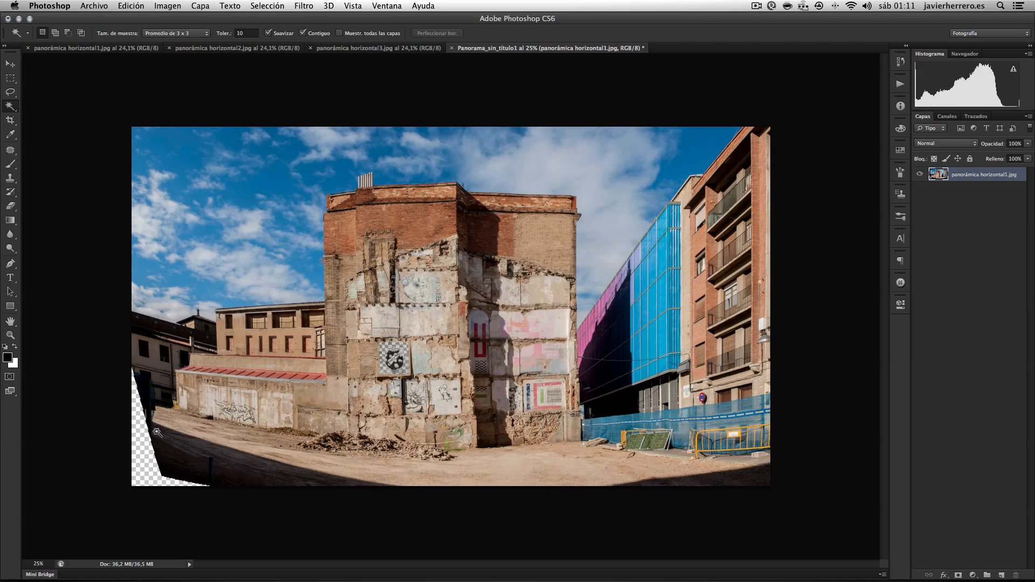
{"action": "key", "text": "super+t"}
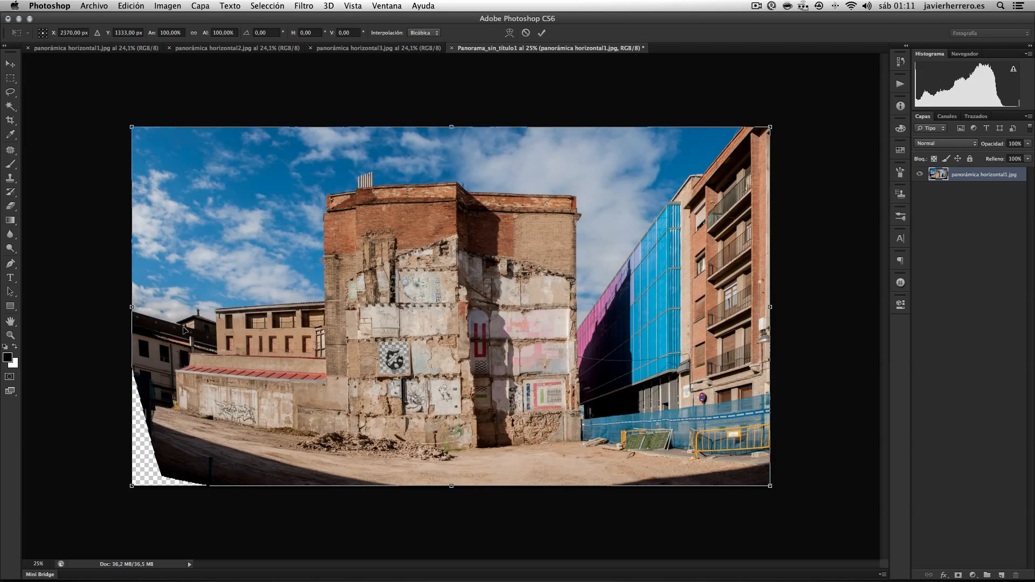
{"action": "left_click", "coordinate": [510, 33]}
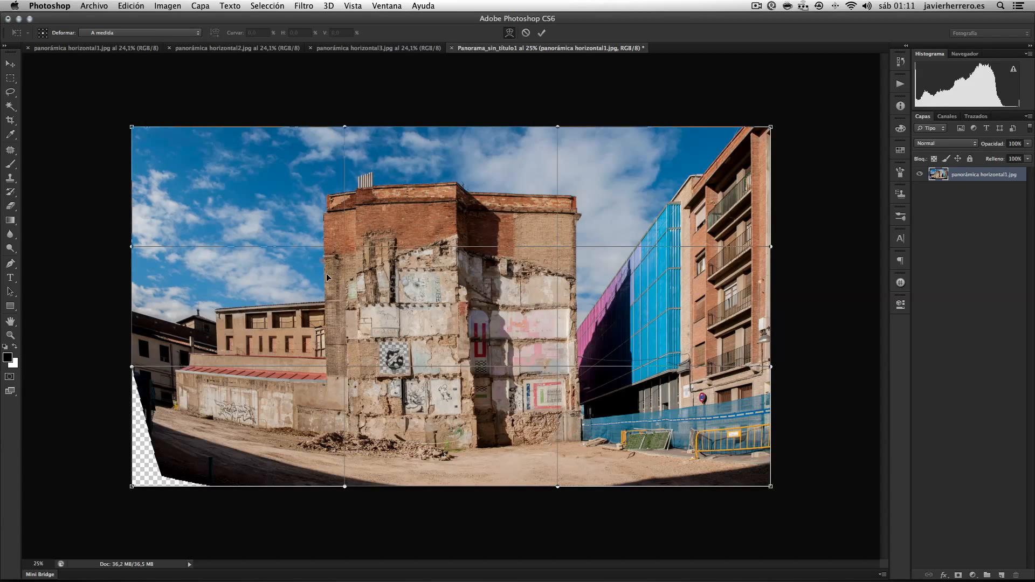
{"action": "key", "text": "Escape"}
- Try a free-form warp (Deformar) on the panorama, stretching its lower-left corner outward until the transparent gap leaves the frame
{"action": "key", "text": "super+t"}
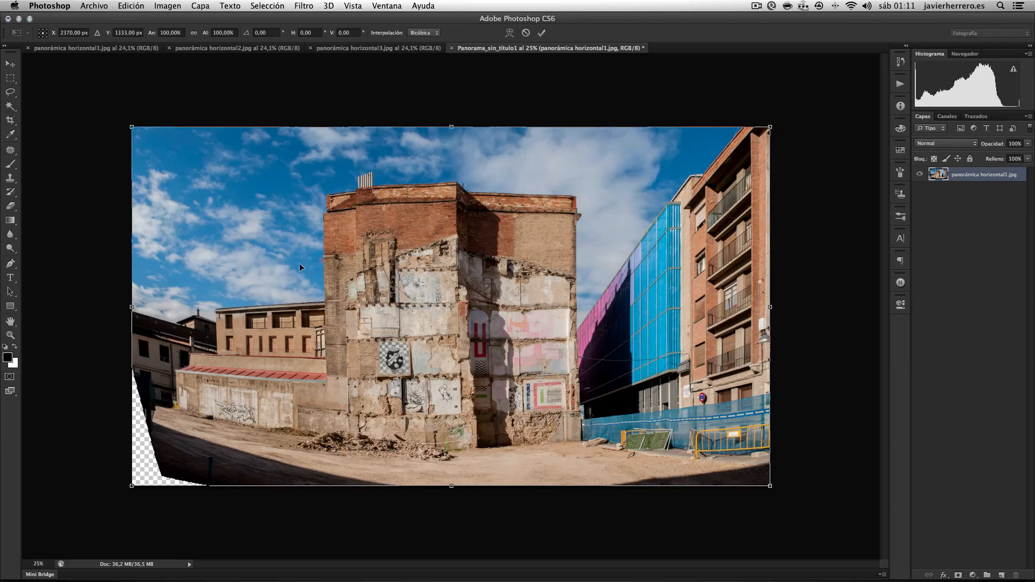
{"action": "right_click", "coordinate": [303, 257]}
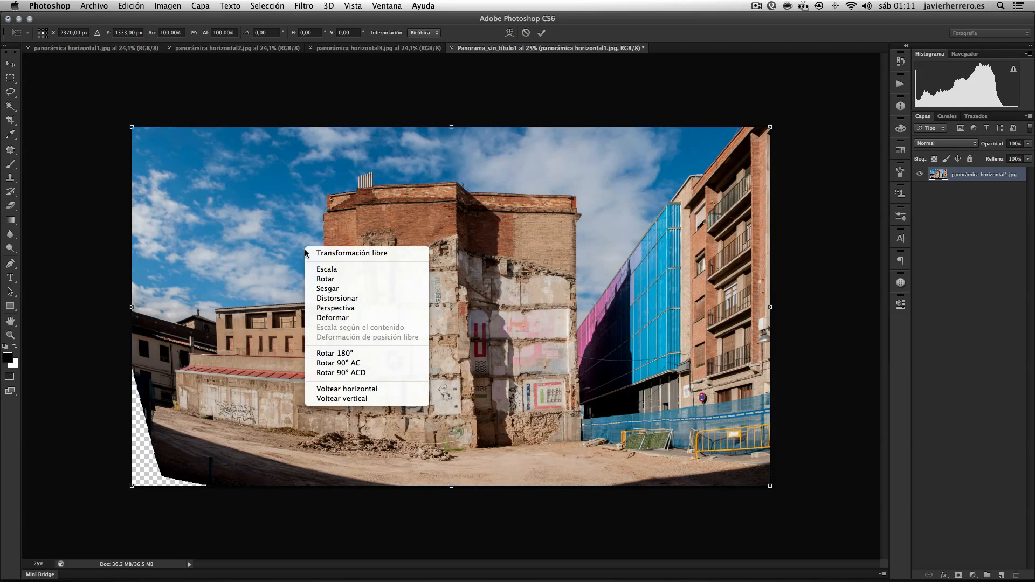
{"action": "left_click", "coordinate": [320, 319]}
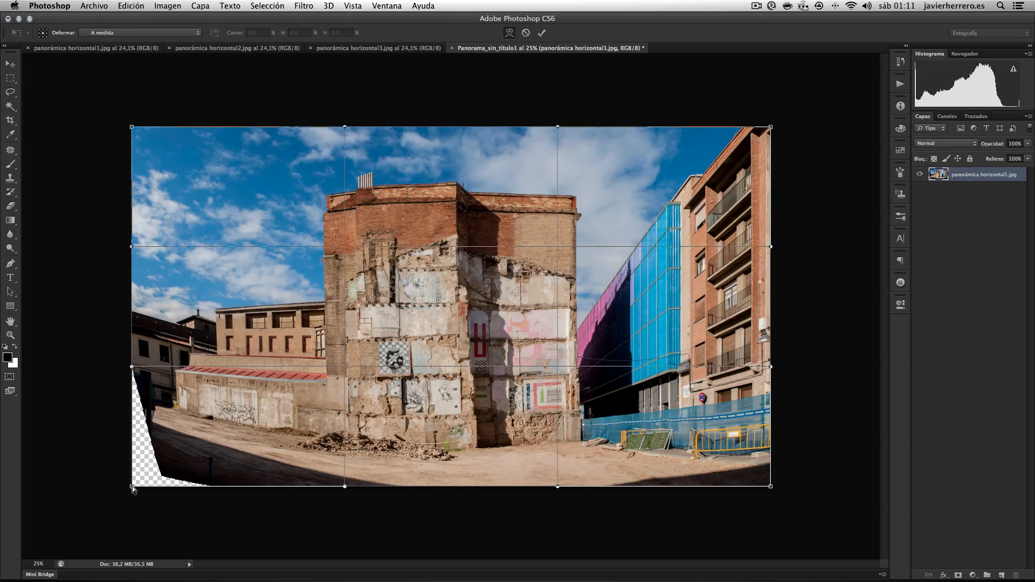
{"action": "left_click_drag", "start_coordinate": [130, 491], "coordinate": [94, 510]}
{"action": "left_click_drag", "start_coordinate": [309, 207], "coordinate": [315, 203]}
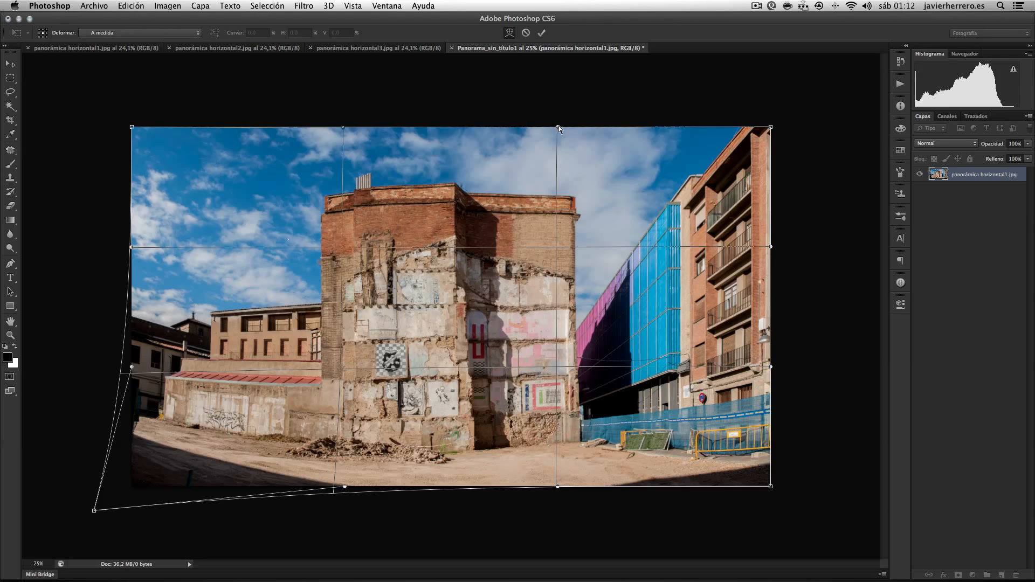
- Try refining the warp along the upper edge, the right-hand building and both lower corners, then apply and undo it
{"action": "left_click_drag", "start_coordinate": [557, 127], "coordinate": [554, 128]}
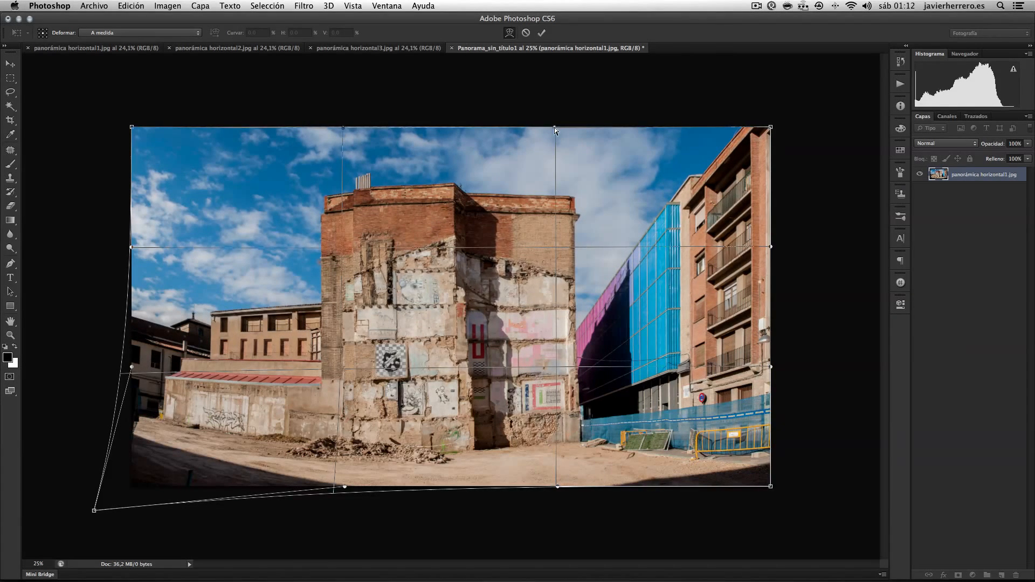
{"action": "mouse_move", "coordinate": [773, 258]}
{"action": "left_mouse_down"}
{"action": "mouse_move", "coordinate": [757, 189]}
{"action": "mouse_move", "coordinate": [761, 291]}
{"action": "mouse_move", "coordinate": [753, 229]}
{"action": "mouse_move", "coordinate": [771, 254]}
{"action": "mouse_move", "coordinate": [787, 252]}
{"action": "mouse_move", "coordinate": [772, 255]}
{"action": "left_mouse_up"}
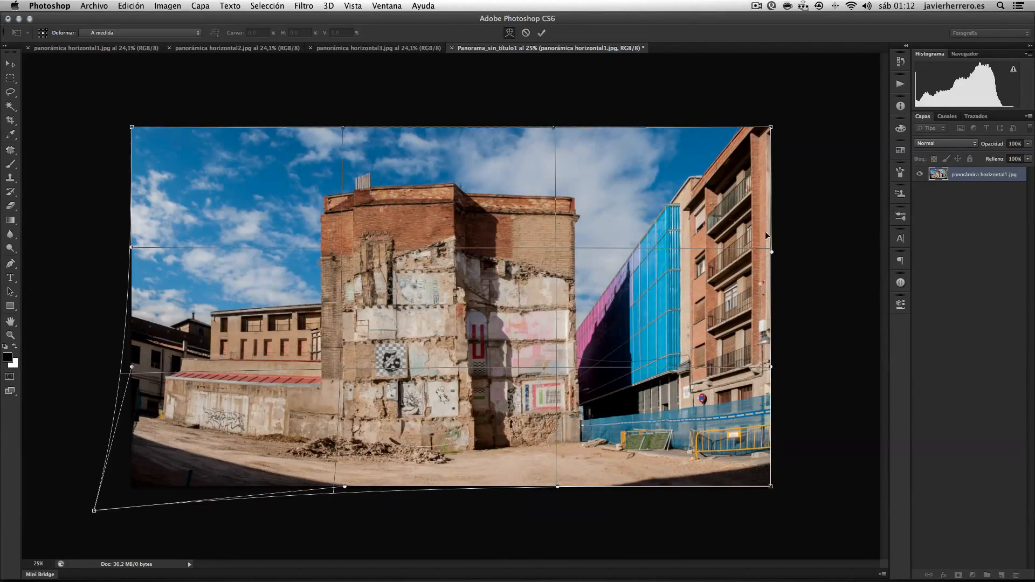
{"action": "mouse_move", "coordinate": [699, 247]}
{"action": "left_mouse_down"}
{"action": "mouse_move", "coordinate": [686, 247]}
{"action": "mouse_move", "coordinate": [705, 254]}
{"action": "left_mouse_up"}
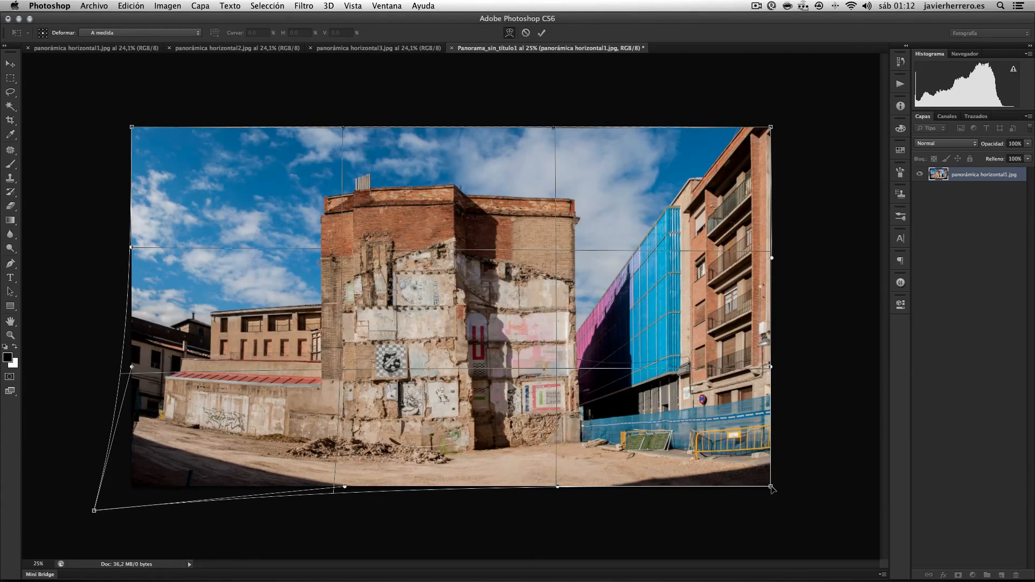
{"action": "mouse_move", "coordinate": [771, 487]}
{"action": "left_mouse_down"}
{"action": "mouse_move", "coordinate": [777, 544]}
{"action": "mouse_move", "coordinate": [774, 499]}
{"action": "left_mouse_up"}
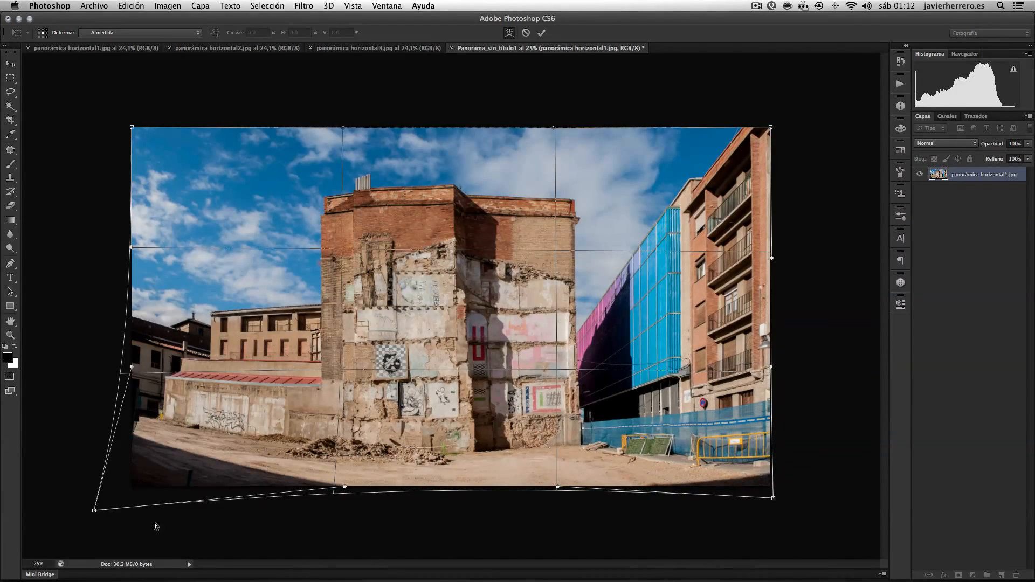
{"action": "mouse_move", "coordinate": [96, 515]}
{"action": "left_mouse_down"}
{"action": "mouse_move", "coordinate": [131, 485]}
{"action": "mouse_move", "coordinate": [89, 505]}
{"action": "left_mouse_up"}
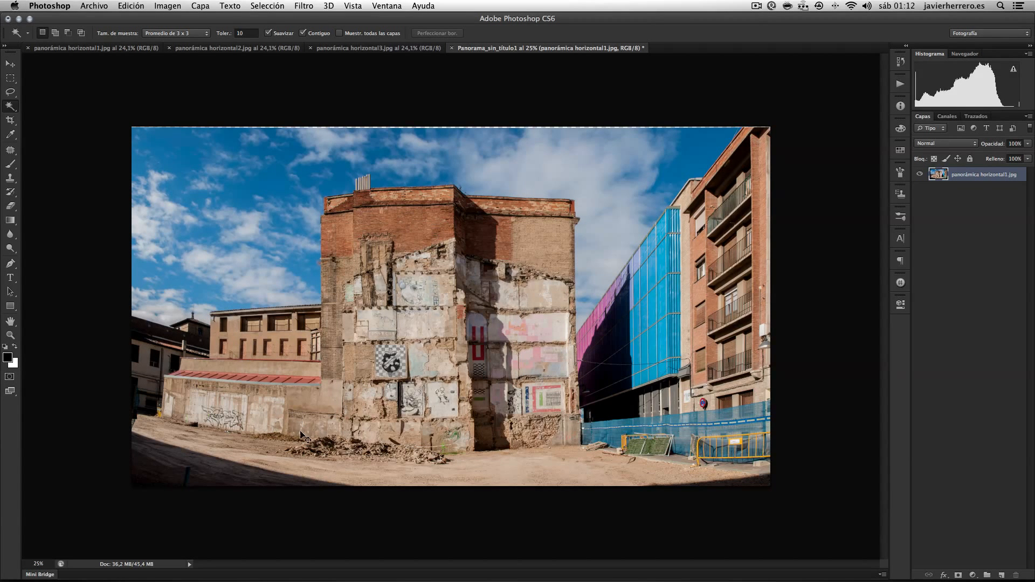
{"action": "key", "text": "super+z"}
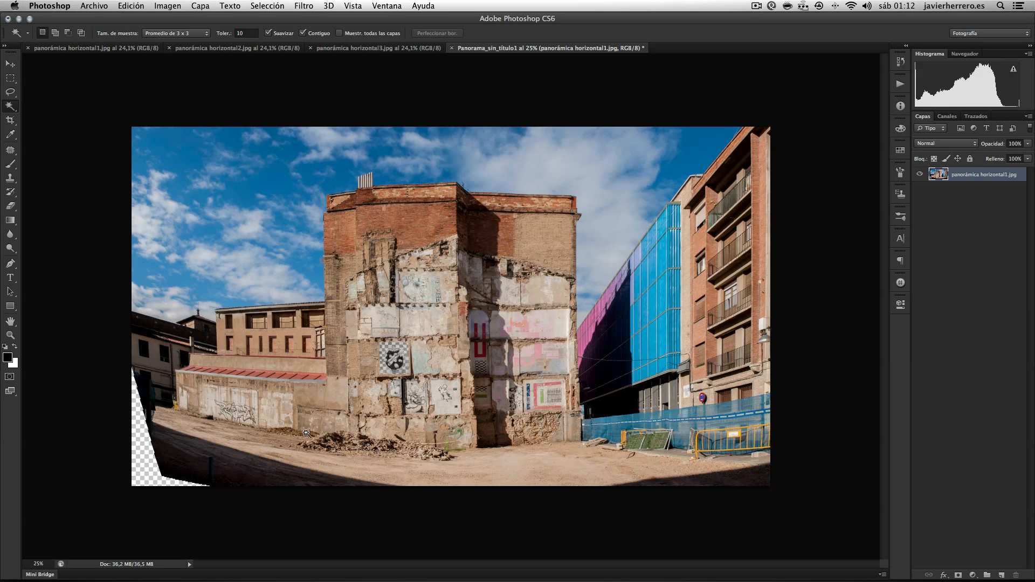
- Select the transparent area in the image's lower-left corner with the Magic Wand and expand the selection by 10 pixels
{"action": "left_click", "coordinate": [139, 444]}
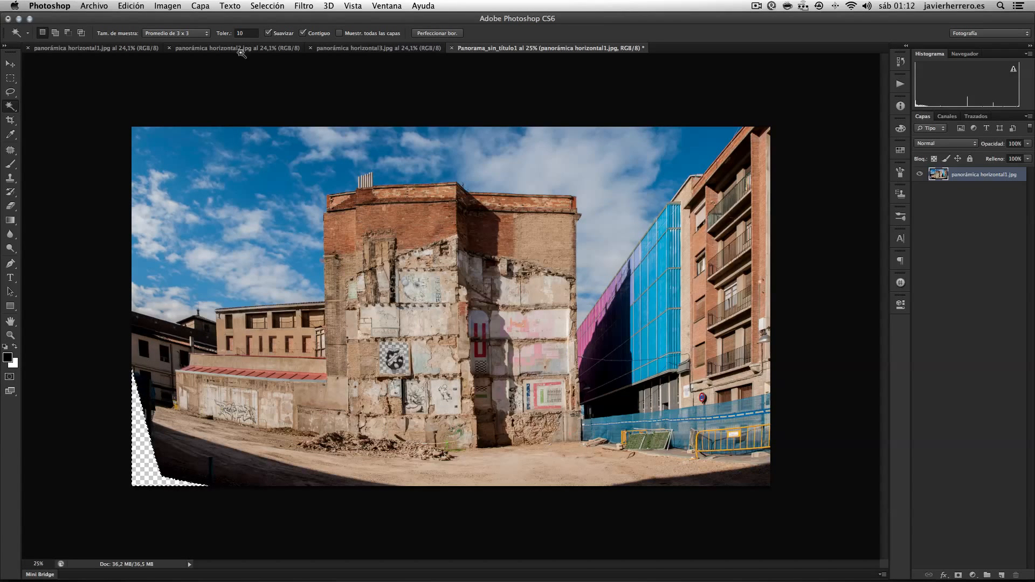
{"action": "left_click", "coordinate": [267, 6]}
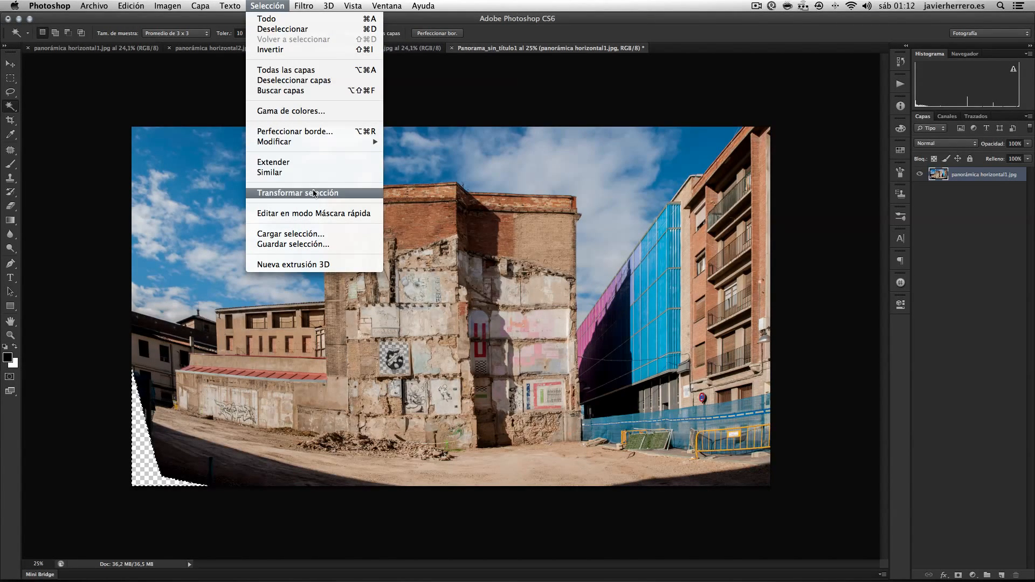
{"action": "mouse_move", "coordinate": [310, 142]}
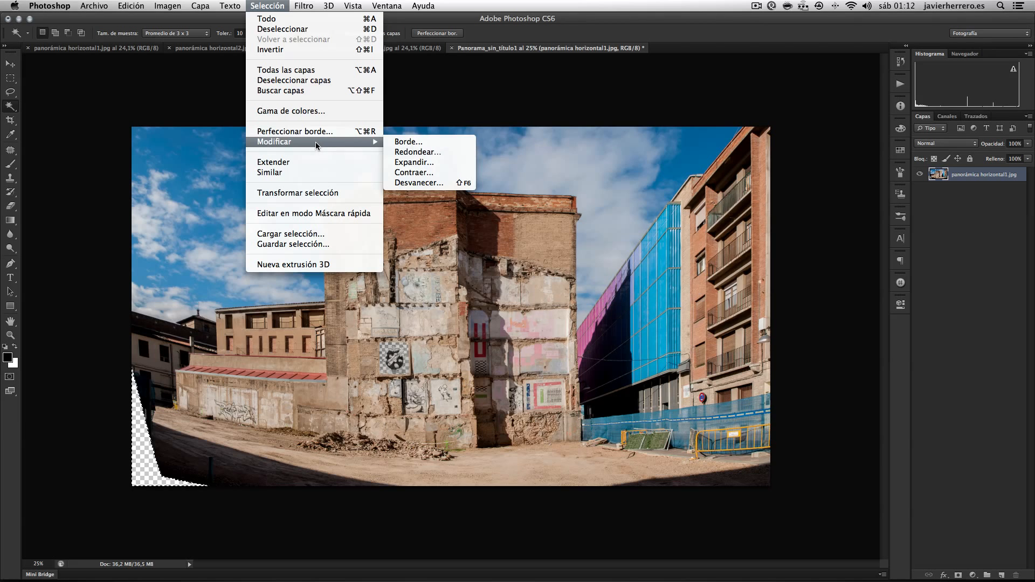
{"action": "left_click", "coordinate": [404, 161]}
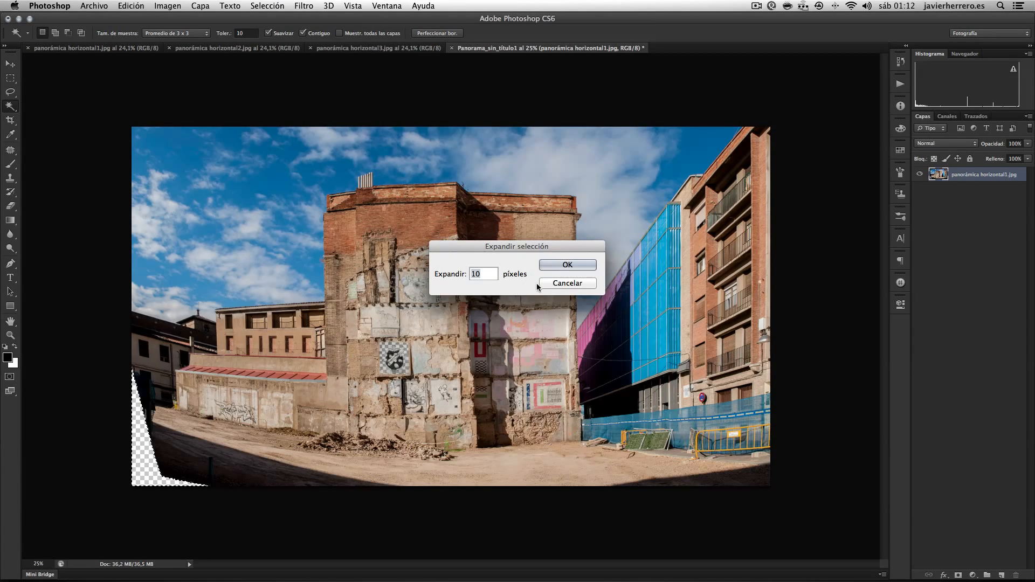
{"action": "left_click", "coordinate": [568, 265]}
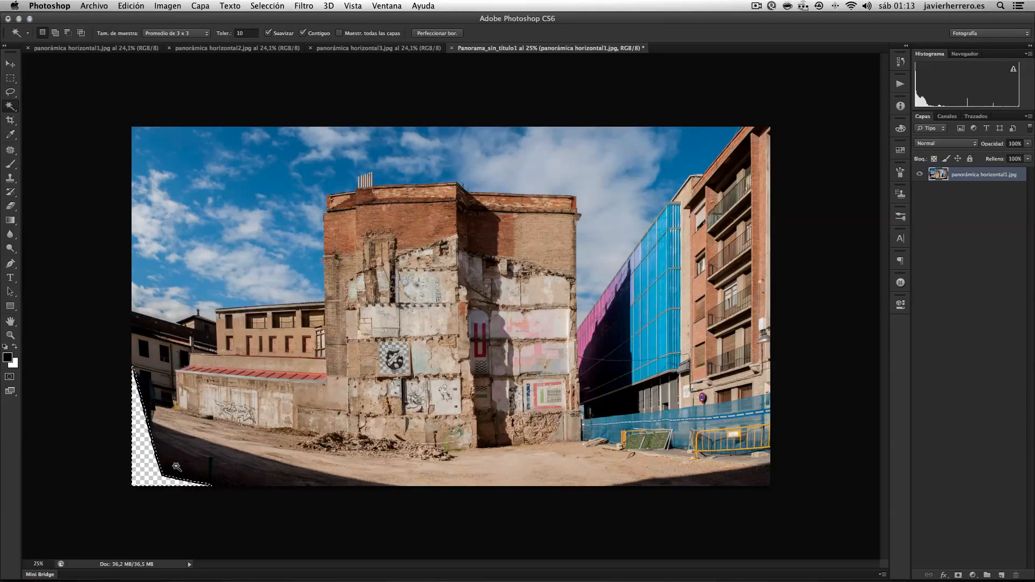
- Fill the selected corner using Según el contenido in Normal mode at 100% opacity, and deselect it
{"action": "left_click", "coordinate": [141, 8]}
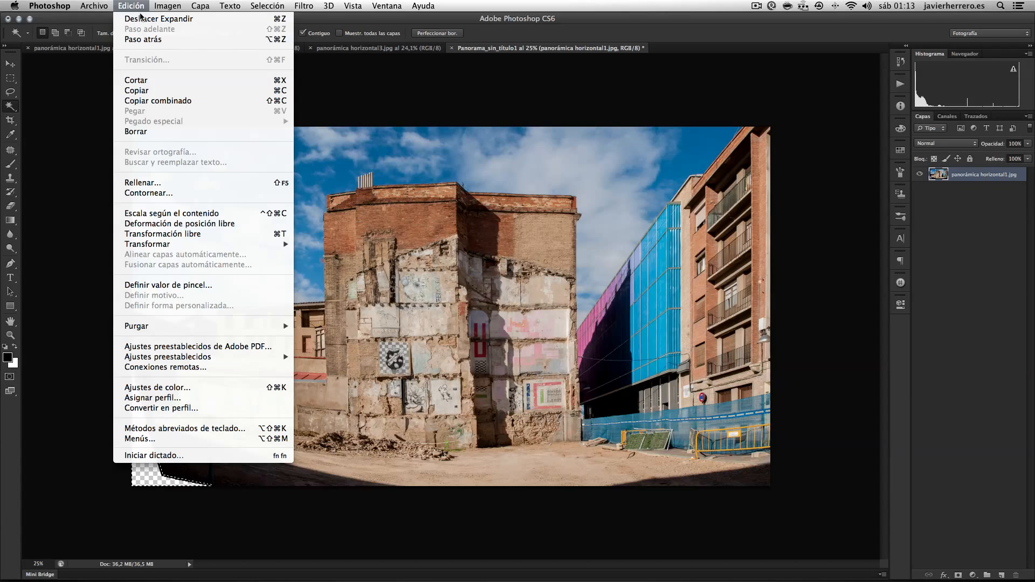
{"action": "left_click", "coordinate": [181, 183]}
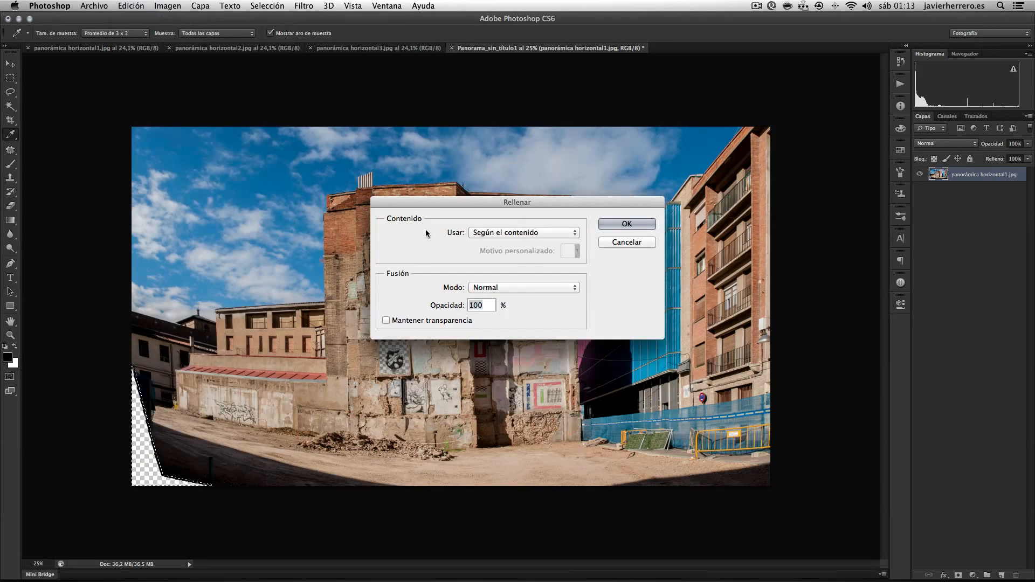
{"action": "left_click", "coordinate": [518, 232]}
{"action": "left_click", "coordinate": [518, 233]}
{"action": "left_click", "coordinate": [615, 224]}
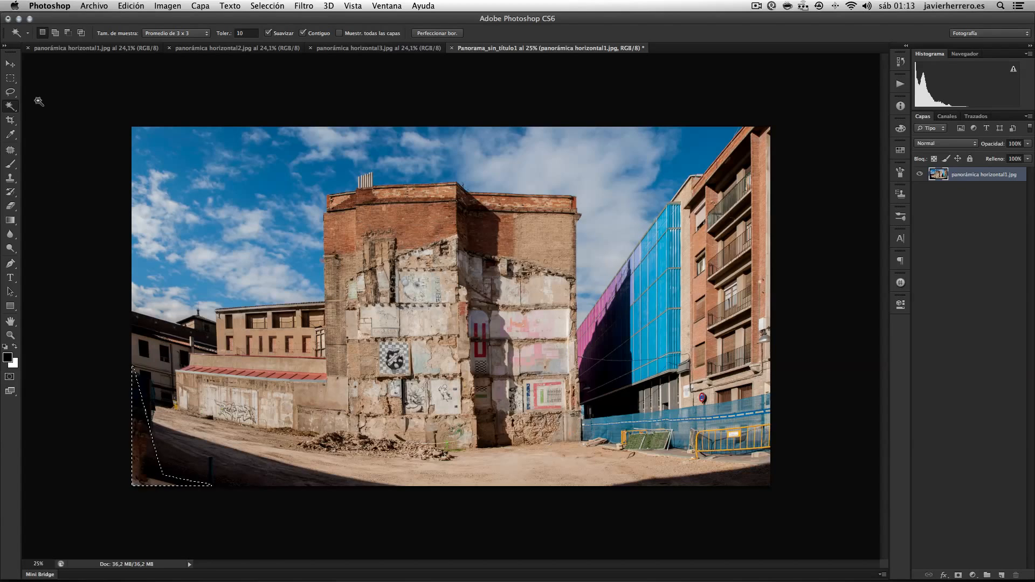
{"action": "left_click", "coordinate": [10, 78]}
{"action": "left_click", "coordinate": [124, 380]}
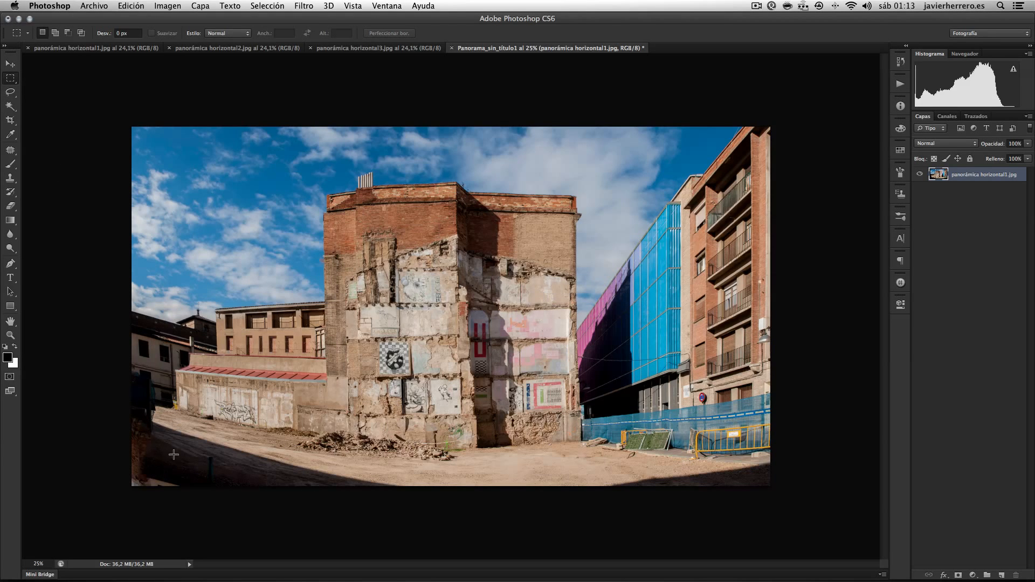
- Examine the filled lower-left corner of the panorama up close for artefacts
{"action": "key", "text": "super+plus"}
{"action": "key", "text": "super+plus"}
{"action": "key", "text": "super+plus"}
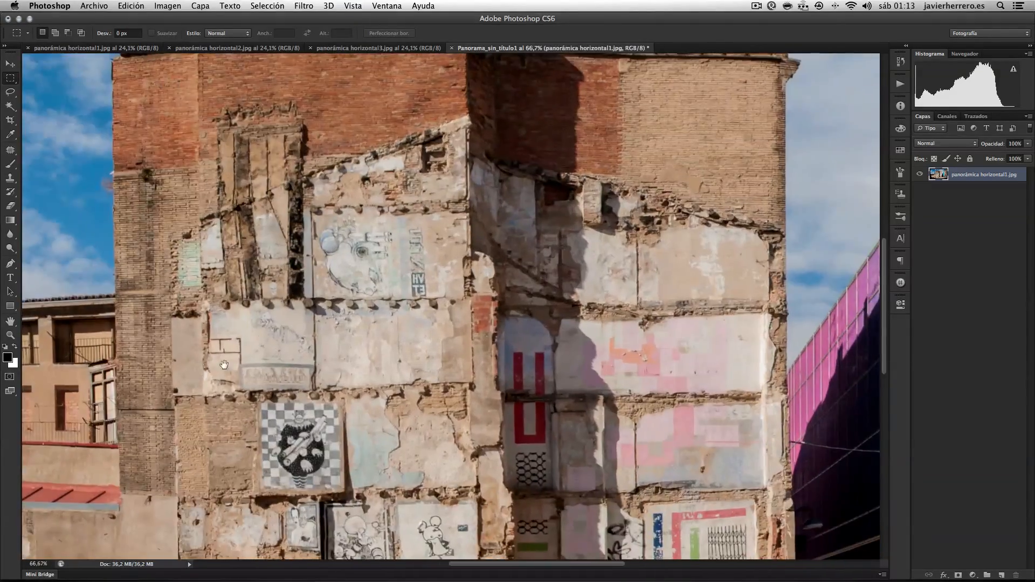
{"action": "left_click_drag", "start_coordinate": [131, 466], "coordinate": [419, 315]}
{"action": "left_click_drag", "start_coordinate": [232, 447], "coordinate": [332, 331]}
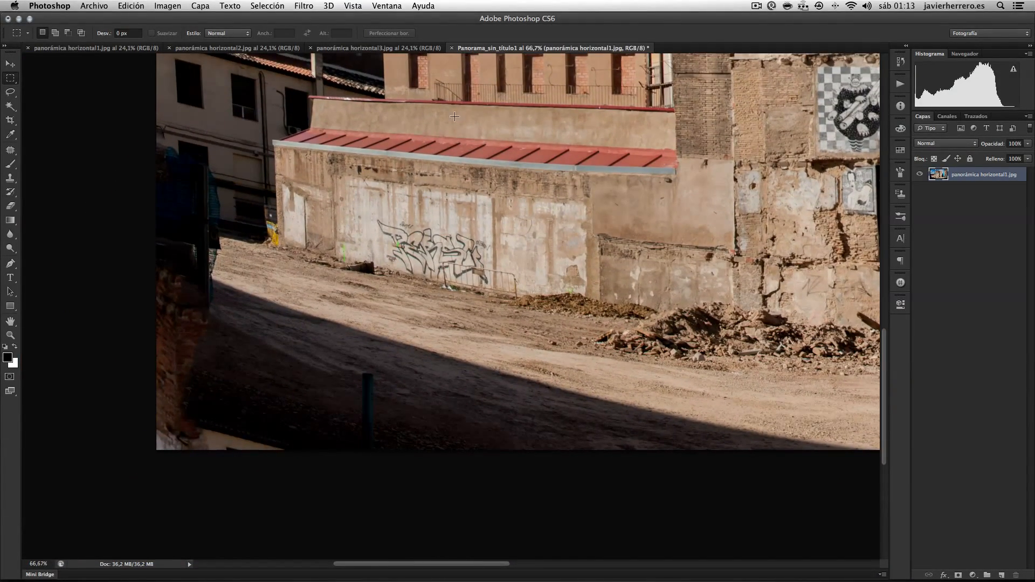
{"action": "left_click_drag", "start_coordinate": [251, 127], "coordinate": [304, 448]}
{"action": "left_click_drag", "start_coordinate": [303, 398], "coordinate": [292, 129]}
{"action": "left_click_drag", "start_coordinate": [308, 509], "coordinate": [309, 358]}
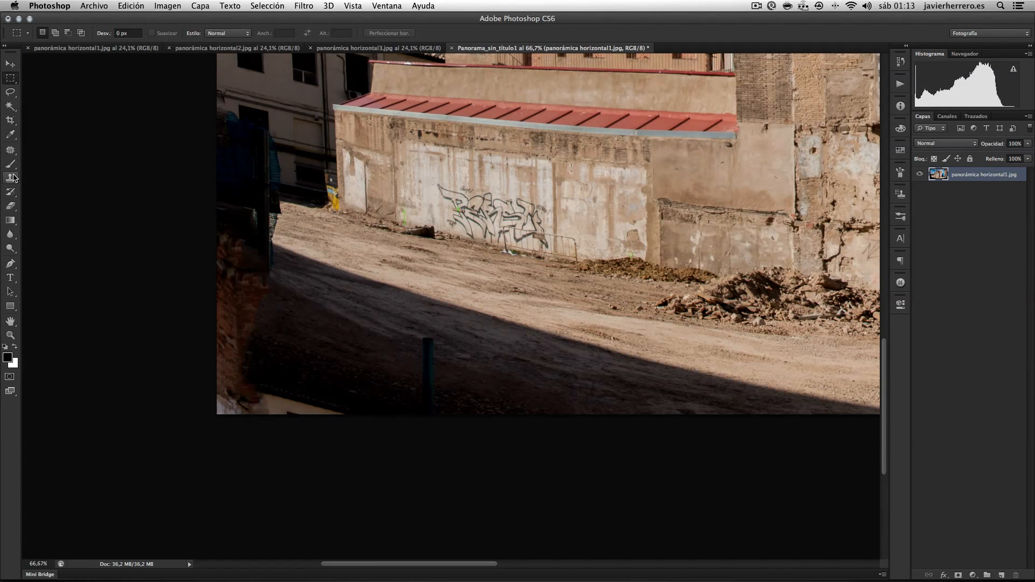
- Replace the brick-like artefact along the image's lower-left edge with nearby shaded ground using the content-aware Patch tool, and deselect
{"action": "left_click", "coordinate": [12, 151]}
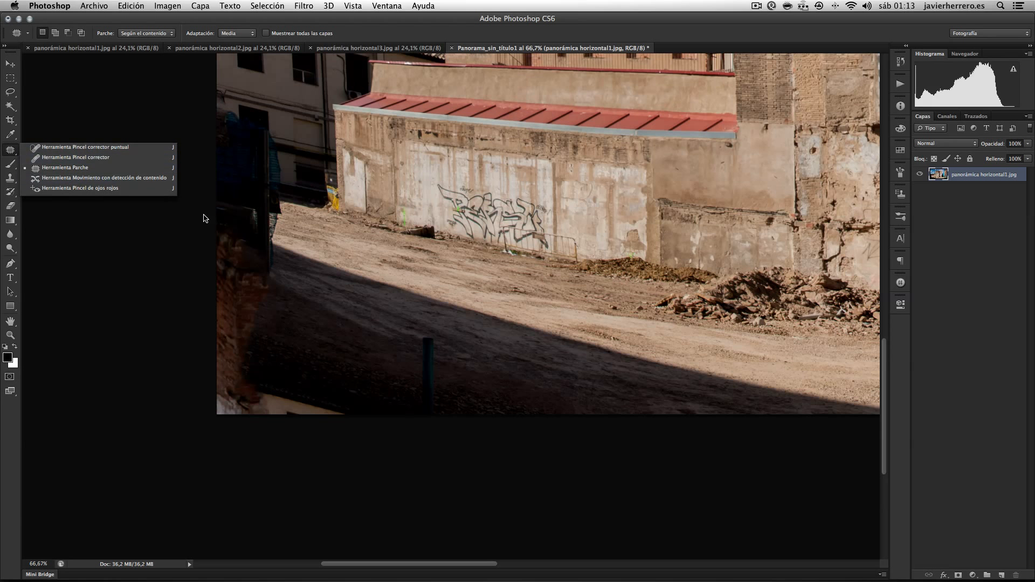
{"action": "left_click", "coordinate": [13, 154]}
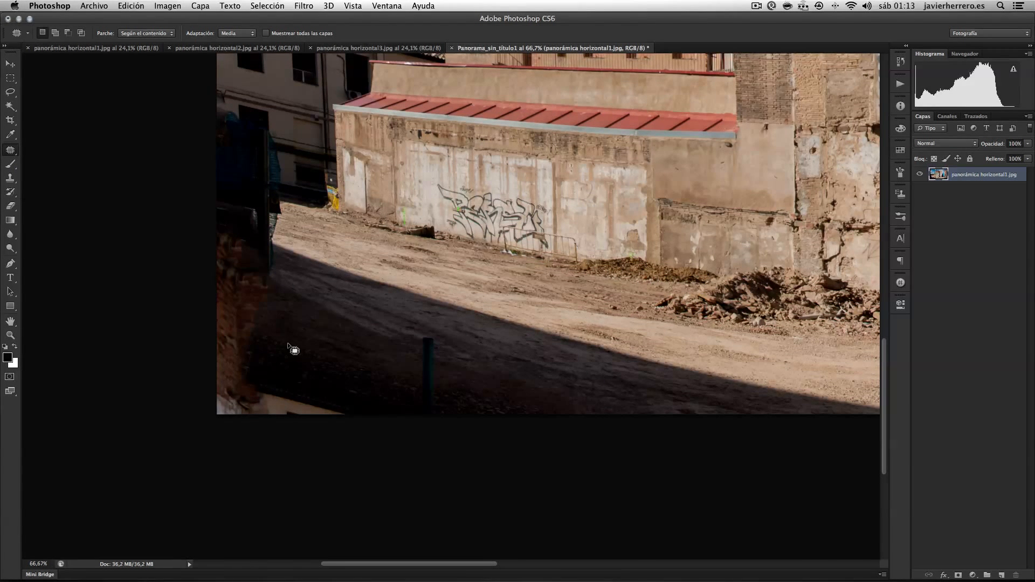
{"action": "mouse_move", "coordinate": [264, 319]}
{"action": "left_mouse_down"}
{"action": "mouse_move", "coordinate": [273, 272]}
{"action": "mouse_move", "coordinate": [260, 248]}
{"action": "mouse_move", "coordinate": [234, 226]}
{"action": "mouse_move", "coordinate": [210, 236]}
{"action": "mouse_move", "coordinate": [207, 349]}
{"action": "left_mouse_up"}
{"action": "left_click_drag", "start_coordinate": [276, 423], "coordinate": [314, 359]}
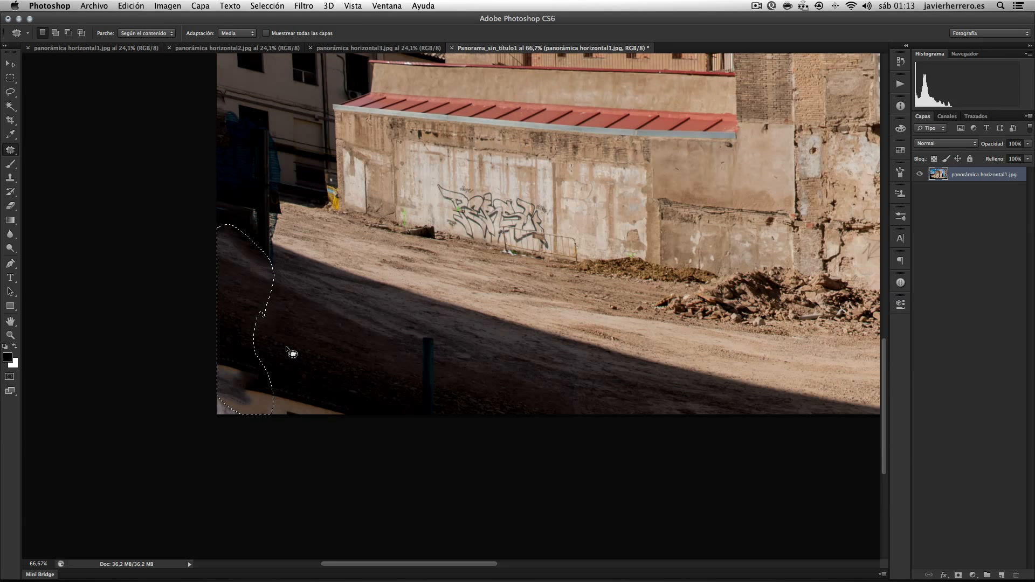
{"action": "key", "text": "super+d"}
- Patch the light wall fragment in the image's bottom-left corner with shaded ground from just above it, and deselect
{"action": "mouse_move", "coordinate": [262, 361]}
{"action": "left_mouse_down"}
{"action": "mouse_move", "coordinate": [201, 381]}
{"action": "mouse_move", "coordinate": [243, 429]}
{"action": "mouse_move", "coordinate": [347, 430]}
{"action": "mouse_move", "coordinate": [370, 418]}
{"action": "mouse_move", "coordinate": [291, 394]}
{"action": "mouse_move", "coordinate": [303, 317]}
{"action": "left_mouse_up"}
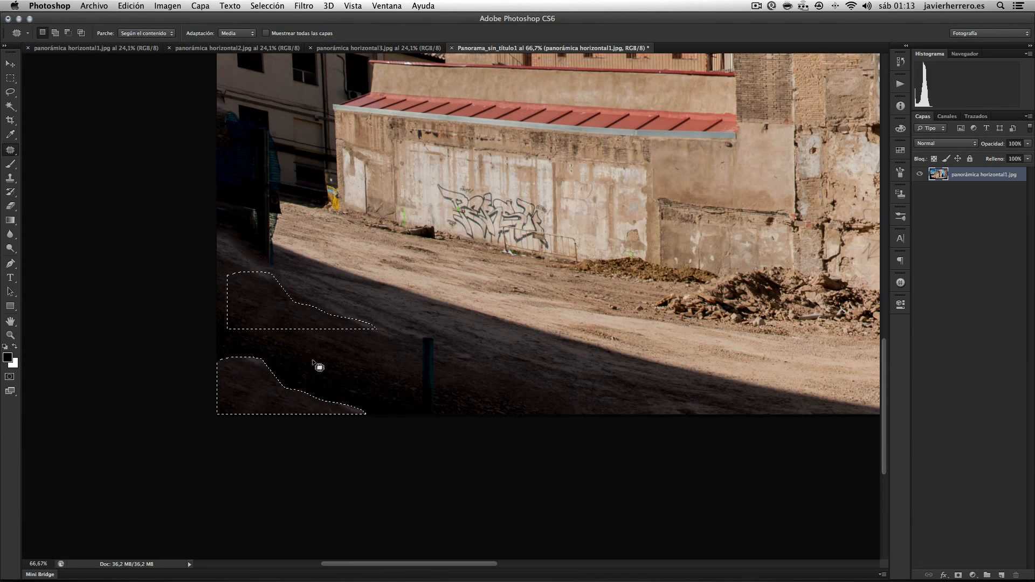
{"action": "key", "text": "super+d"}
{"action": "mouse_move", "coordinate": [283, 366]}
{"action": "left_mouse_down"}
{"action": "mouse_move", "coordinate": [202, 352]}
{"action": "mouse_move", "coordinate": [244, 376]}
{"action": "mouse_move", "coordinate": [360, 409]}
{"action": "mouse_move", "coordinate": [372, 398]}
{"action": "mouse_move", "coordinate": [307, 375]}
{"action": "left_mouse_up"}
{"action": "key", "text": "super+d"}
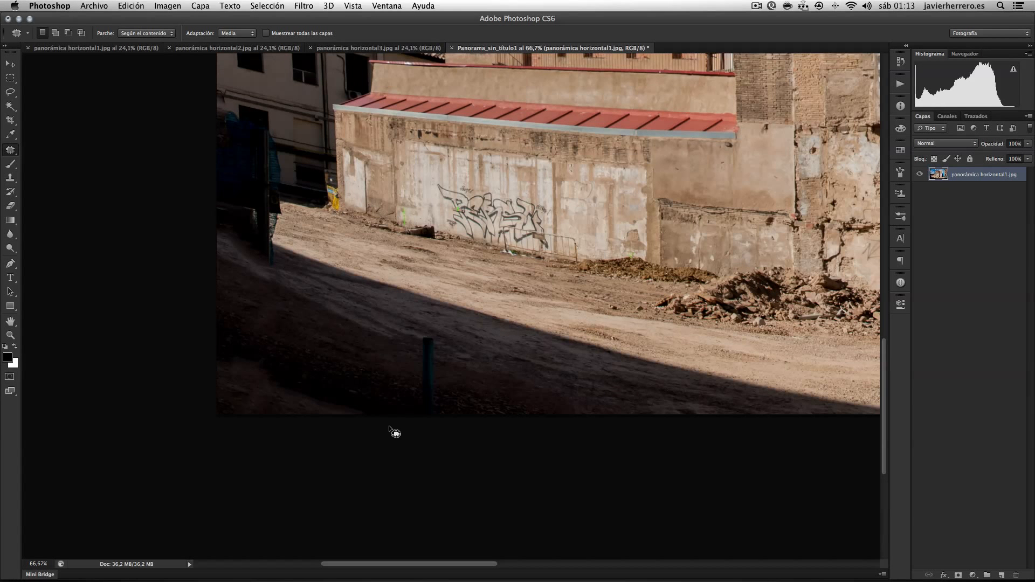
- Patch the light strip in the image's lower-left corner with the darker shaded ground just above it, and deselect
{"action": "mouse_move", "coordinate": [389, 425]}
{"action": "left_mouse_down"}
{"action": "mouse_move", "coordinate": [233, 355]}
{"action": "mouse_move", "coordinate": [207, 366]}
{"action": "mouse_move", "coordinate": [384, 423]}
{"action": "left_mouse_up"}
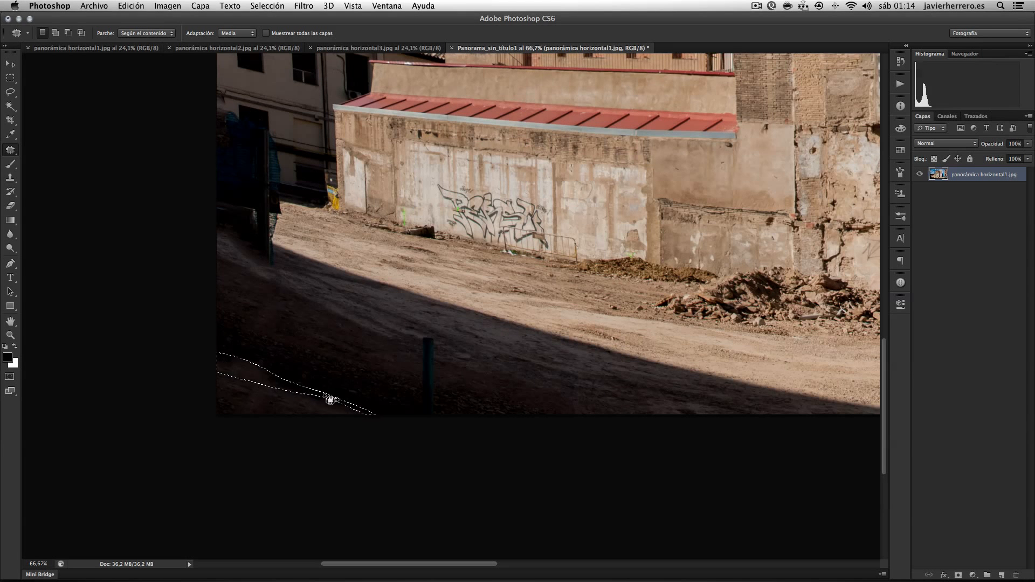
{"action": "mouse_move", "coordinate": [215, 346]}
{"action": "left_mouse_down"}
{"action": "mouse_move", "coordinate": [221, 378]}
{"action": "mouse_move", "coordinate": [361, 425]}
{"action": "mouse_move", "coordinate": [330, 398]}
{"action": "mouse_move", "coordinate": [219, 346]}
{"action": "left_mouse_up"}
{"action": "left_click_drag", "start_coordinate": [279, 364], "coordinate": [281, 346]}
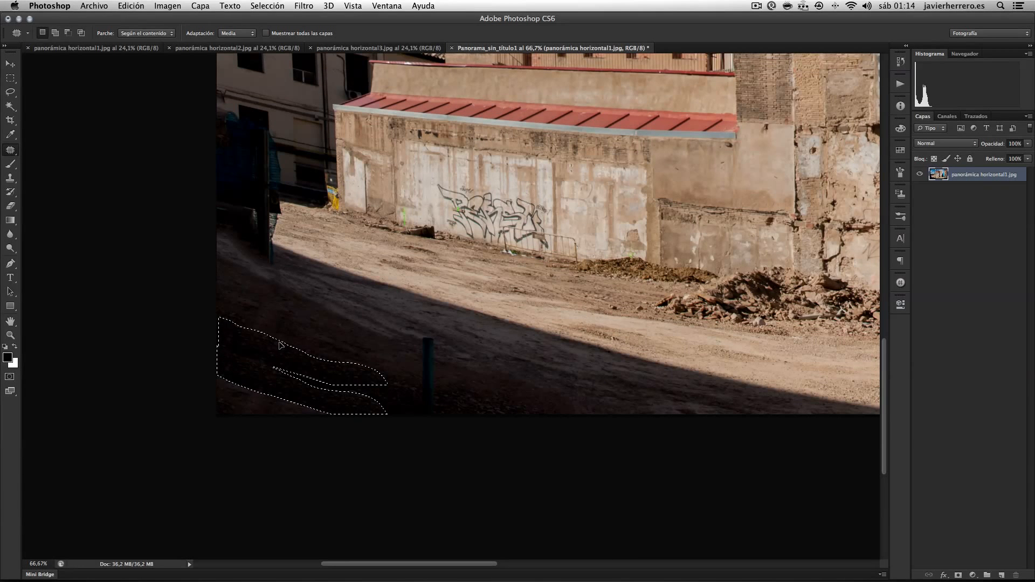
{"action": "key", "text": "super+d"}
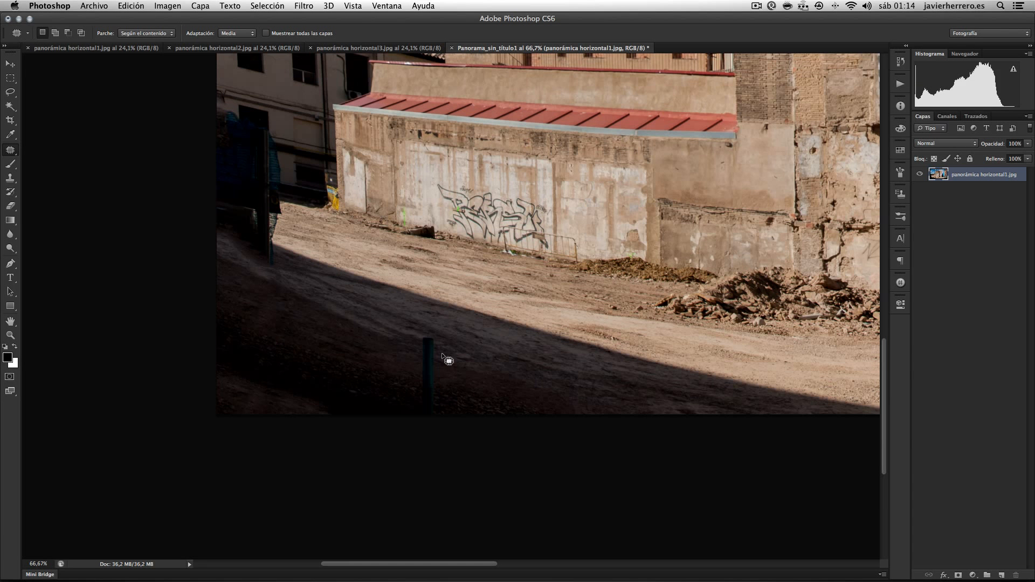
- Patch the post in the shaded foreground with neighbouring ground using the content-aware Patch tool
{"action": "mouse_move", "coordinate": [418, 323]}
{"action": "left_mouse_down"}
{"action": "mouse_move", "coordinate": [411, 388]}
{"action": "mouse_move", "coordinate": [440, 434]}
{"action": "mouse_move", "coordinate": [444, 369]}
{"action": "mouse_move", "coordinate": [494, 381]}
{"action": "mouse_move", "coordinate": [497, 363]}
{"action": "mouse_move", "coordinate": [506, 399]}
{"action": "left_mouse_up"}
{"action": "left_click", "coordinate": [473, 394]}
{"action": "key", "text": "super+minus"}
{"action": "key", "text": "super+minus"}
{"action": "key", "text": "super+minus"}
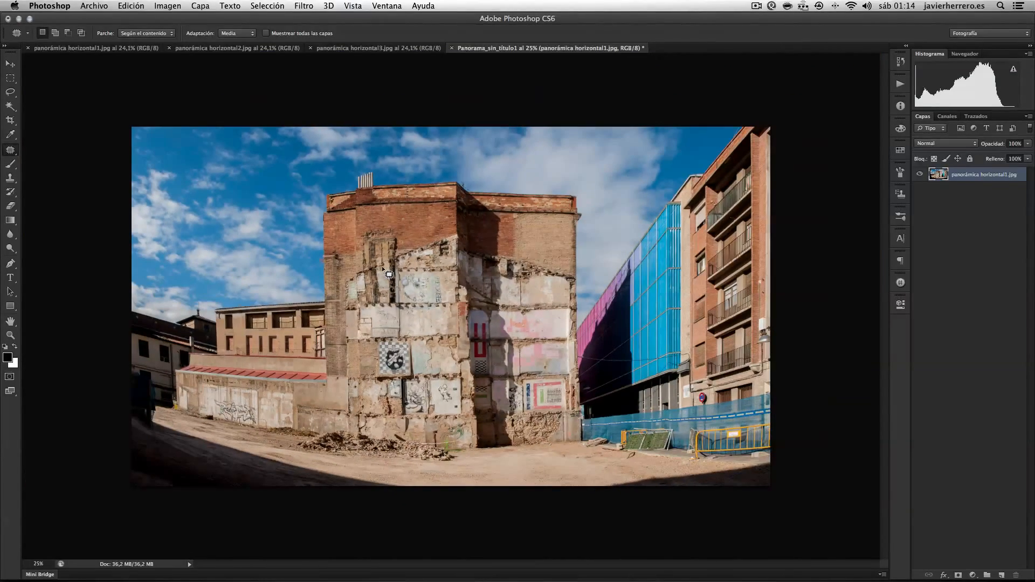
{"action": "left_click", "coordinate": [94, 5]}
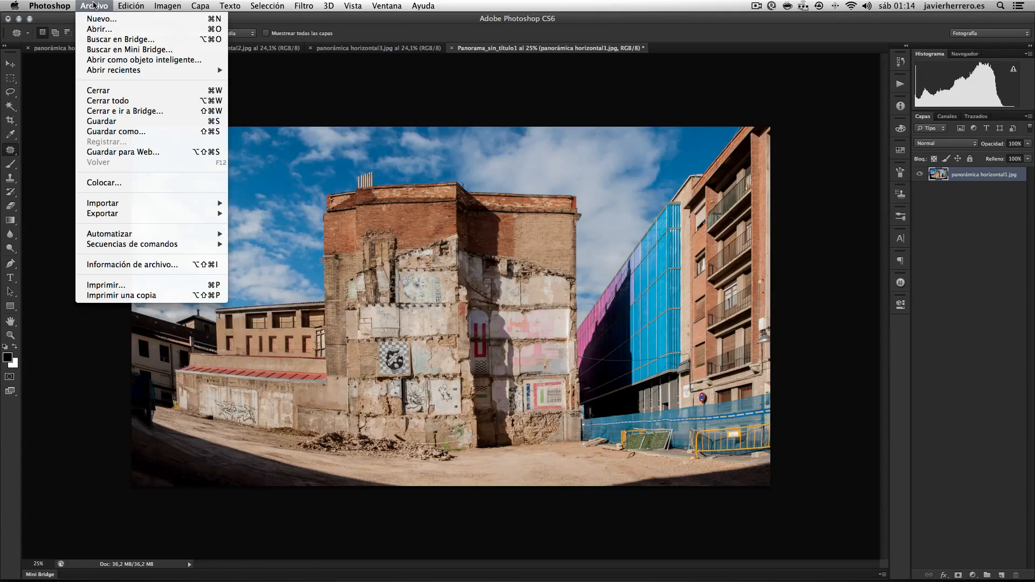
{"action": "mouse_move", "coordinate": [132, 7]}
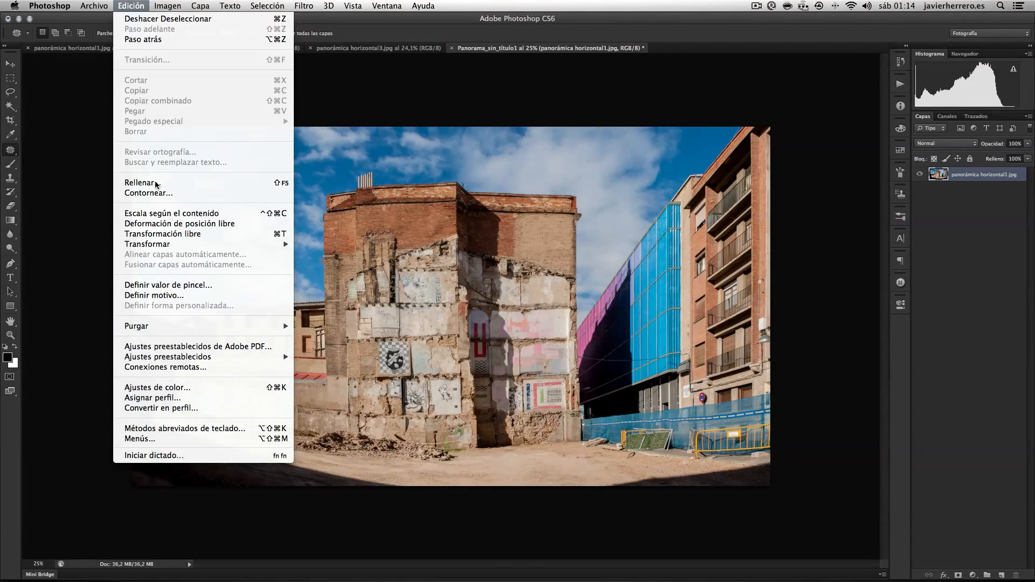
{"action": "key", "text": "Escape"}
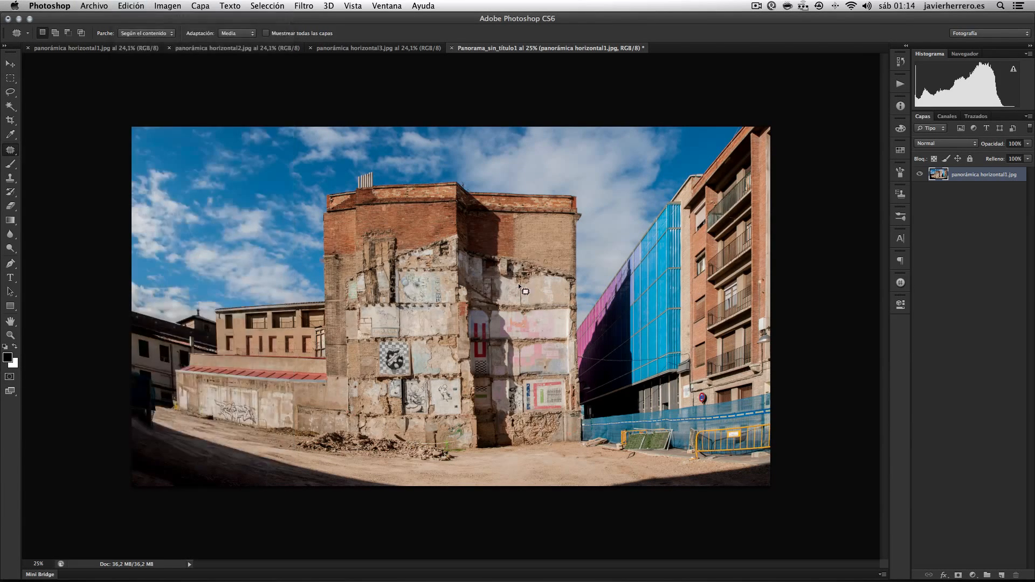
- Close the panorama without saving it, and close the three horizontal source photos
{"action": "key", "text": "super+w"}
{"action": "left_click", "coordinate": [490, 202]}
{"action": "key", "text": "super+w"}
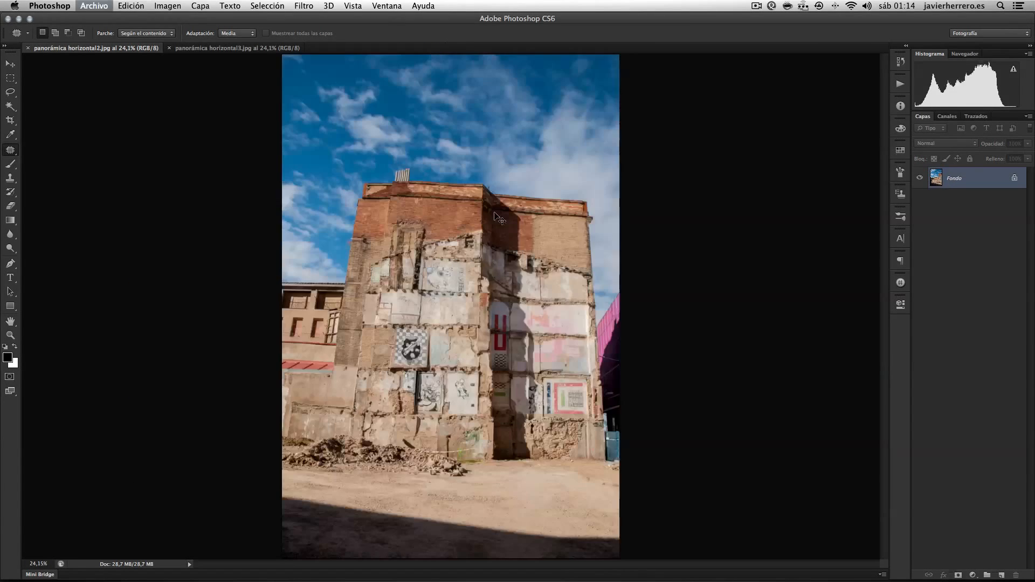
{"action": "key", "text": "super+w"}
{"action": "key", "text": "super+w"}
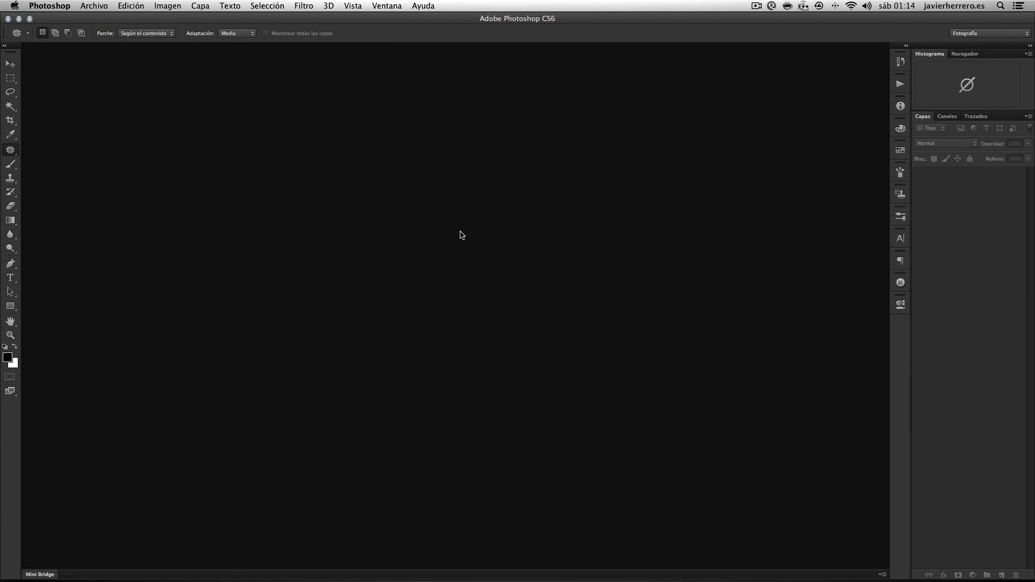
- Switch to Adobe Bridge and go from the horizontal folder to the vertical folder inside 22.- Panorámicas
{"action": "key", "text": "super+Tab"}
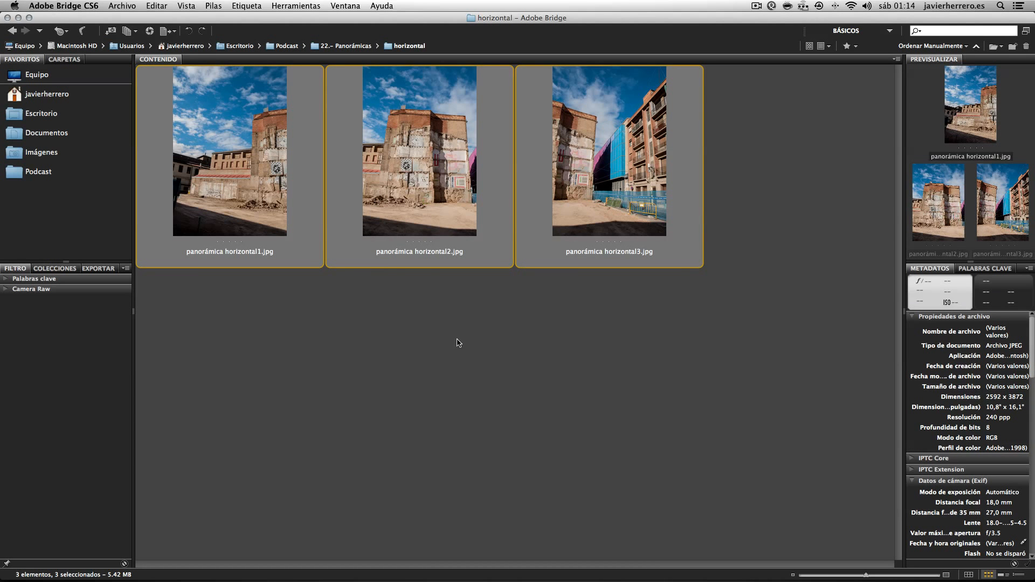
{"action": "left_click", "coordinate": [462, 325]}
{"action": "key", "text": "super+Up"}
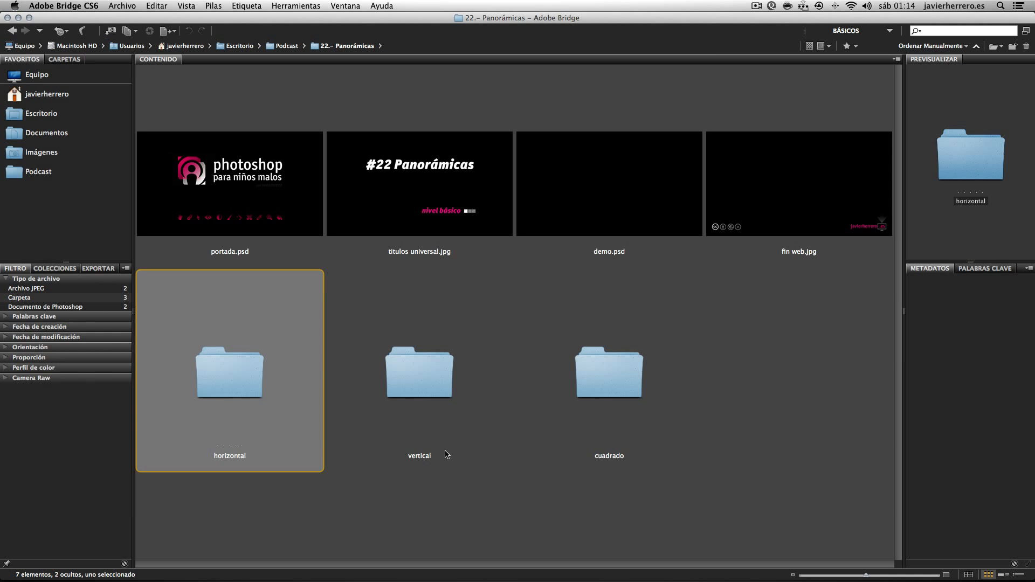
{"action": "double_click", "coordinate": [423, 400]}
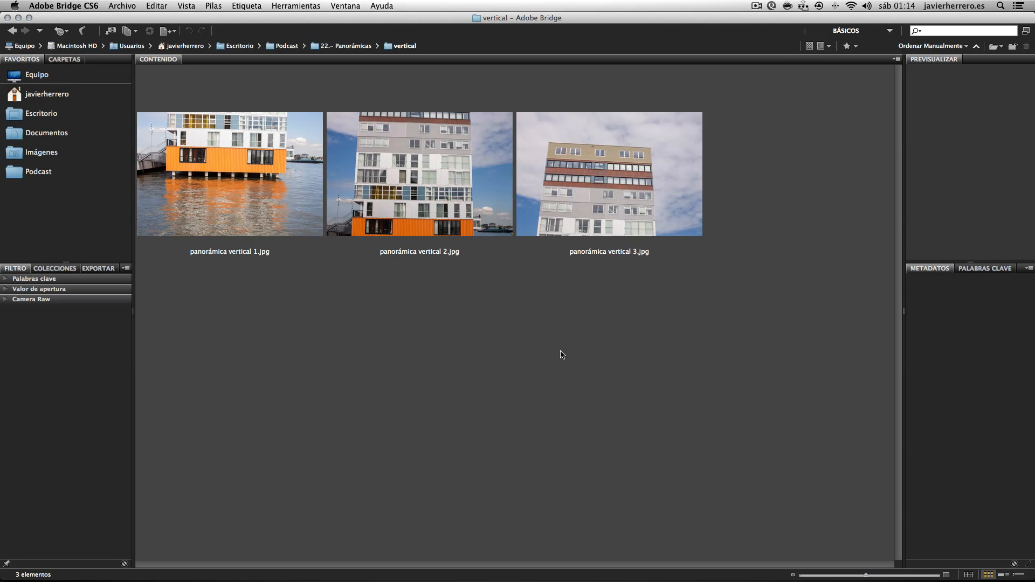
- Open panorámica vertical 1.jpg, panorámica vertical 2.jpg and panorámica vertical 3.jpg together in Adobe Photoshop CS6
{"action": "left_click_drag", "start_coordinate": [635, 330], "coordinate": [218, 166]}
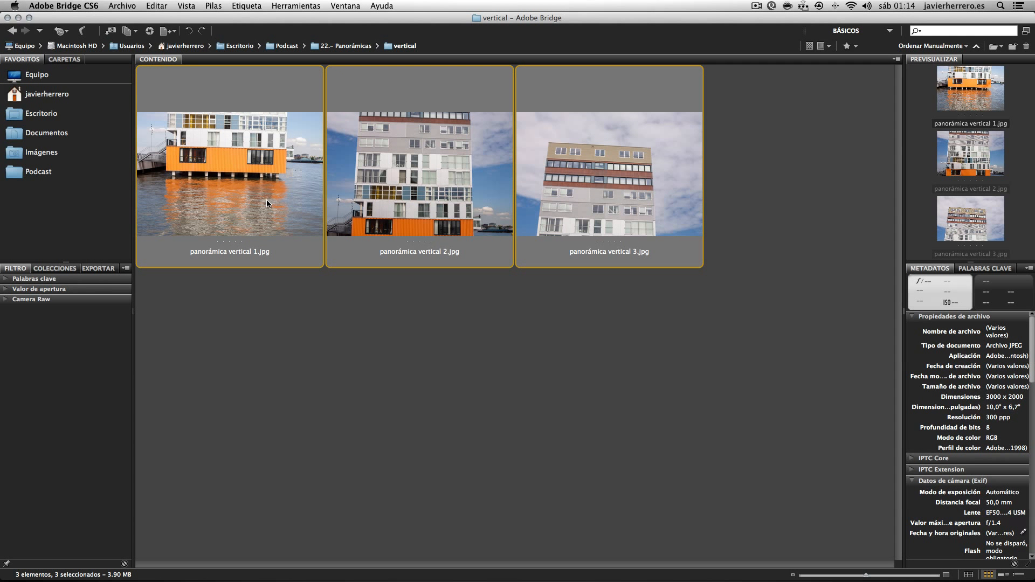
{"action": "right_click", "coordinate": [267, 199]}
{"action": "mouse_move", "coordinate": [348, 210]}
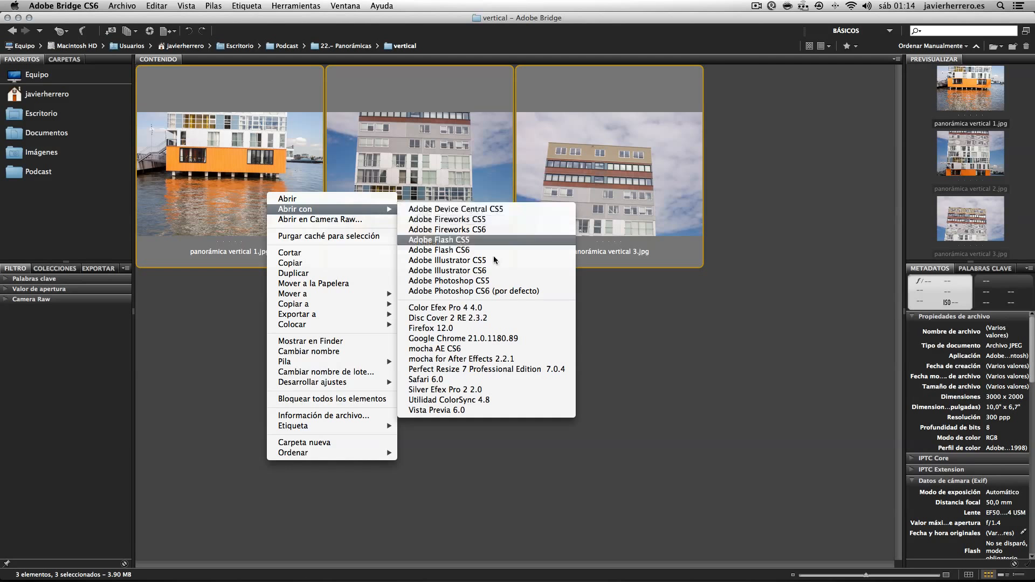
{"action": "left_click", "coordinate": [488, 291]}
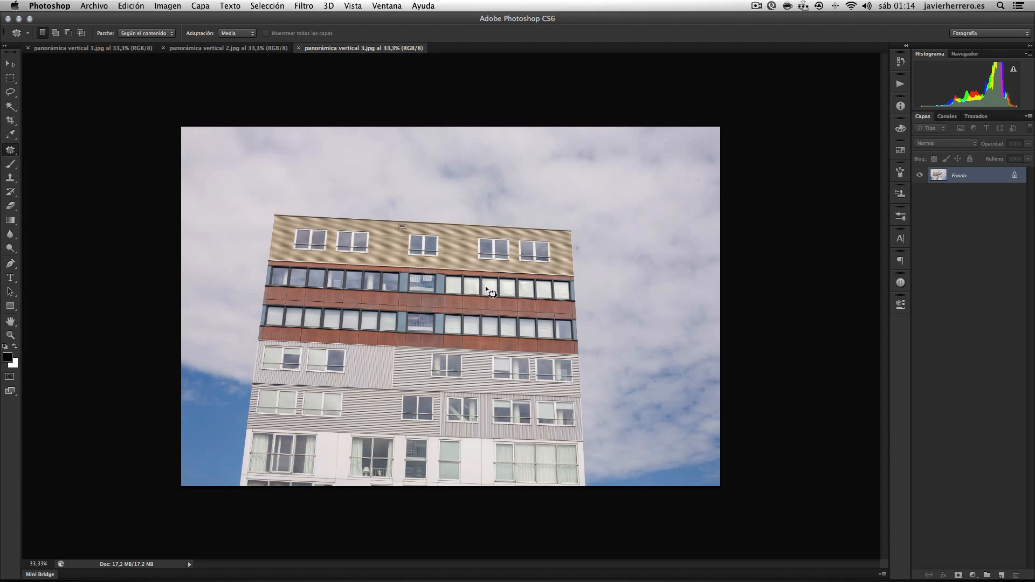
- Compare the three open vertical photos to examine how their framing overlaps from the water up to the roof
{"action": "key", "text": "ctrl+Tab"}
{"action": "key", "text": "ctrl+Tab"}
{"action": "key", "text": "ctrl+Tab"}
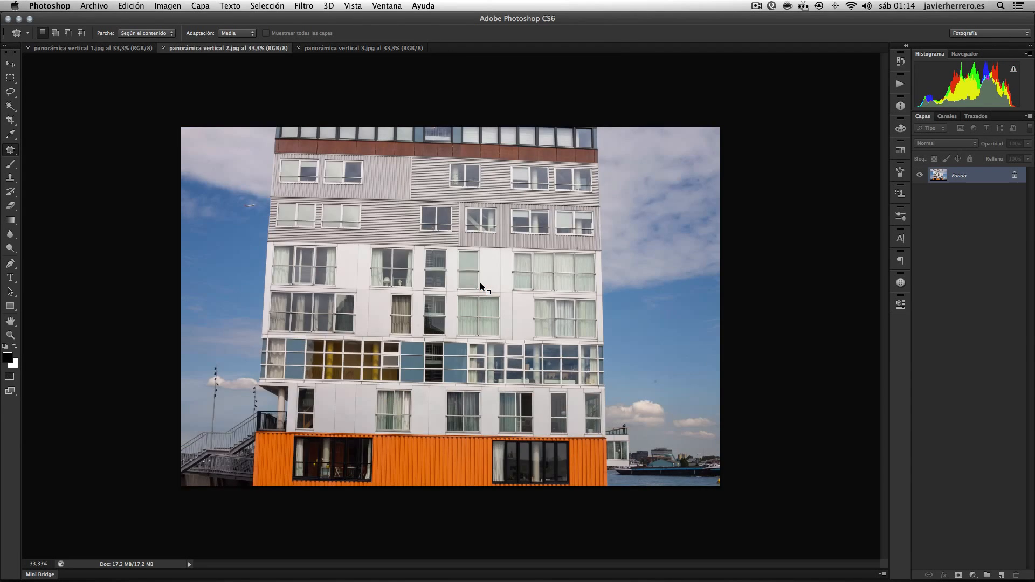
{"action": "key", "text": "ctrl+Tab"}
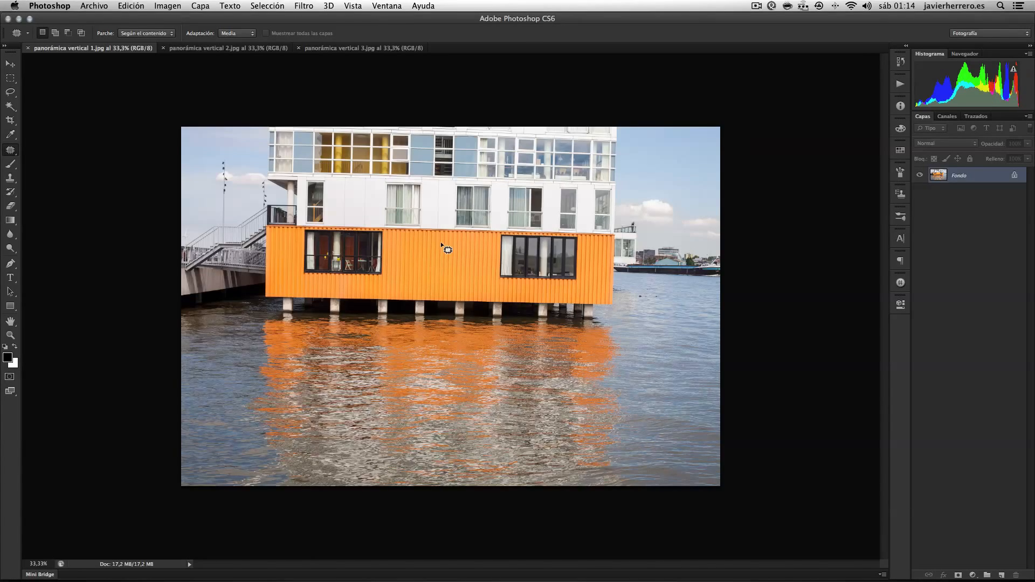
{"action": "key", "text": "ctrl+Tab"}
{"action": "key", "text": "ctrl+Tab"}
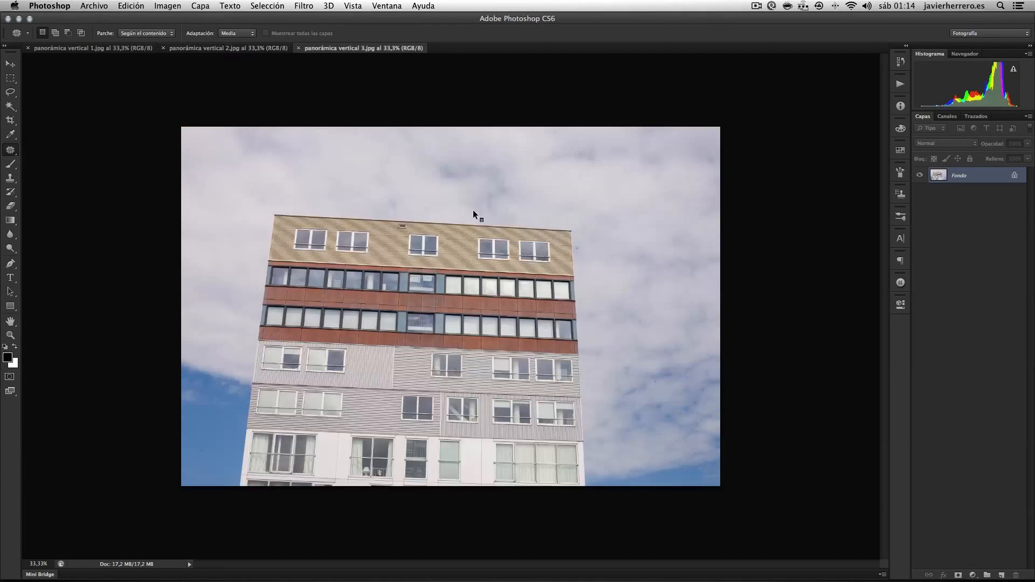
{"action": "key", "text": "ctrl+Tab"}
{"action": "key", "text": "ctrl+Tab"}
{"action": "key", "text": "ctrl+Tab"}
{"action": "key", "text": "ctrl+Tab"}
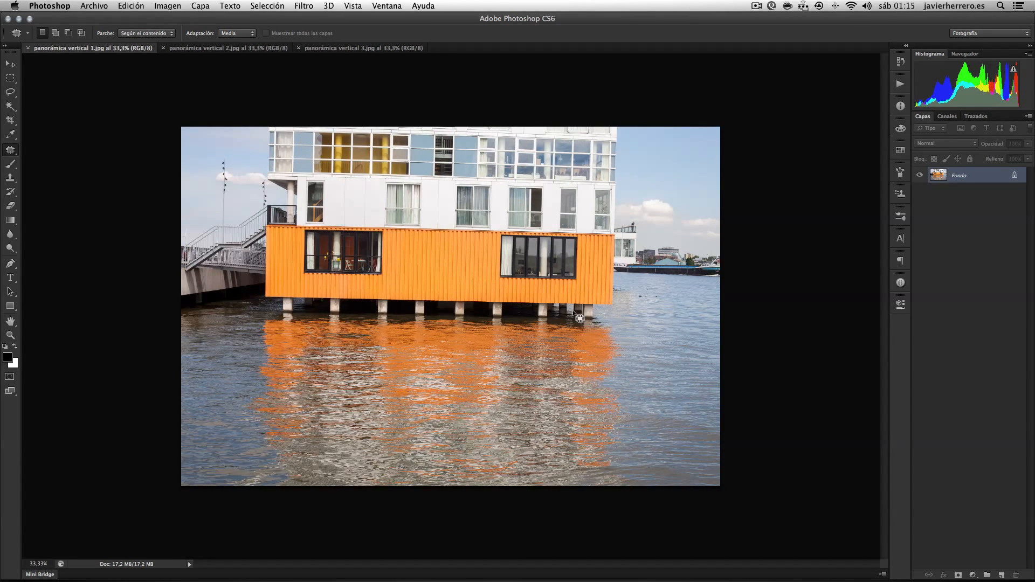
{"action": "key", "text": "ctrl+Tab"}
{"action": "key", "text": "ctrl+Tab"}
{"action": "key", "text": "ctrl+Tab"}
{"action": "key", "text": "ctrl+Tab"}
{"action": "key", "text": "ctrl+Tab"}
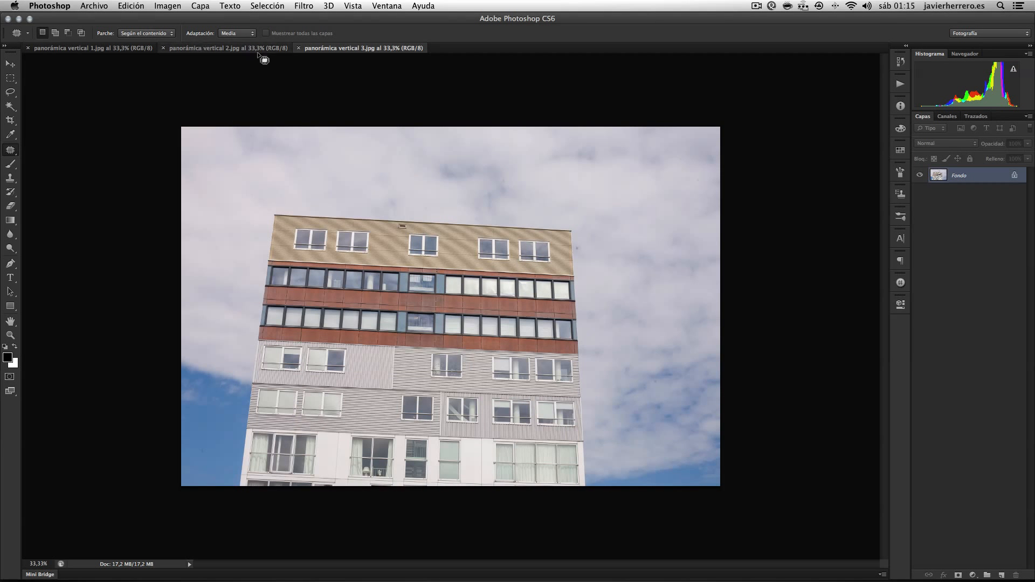
- Photomerge the three open vertical photos with Automática composition, Fusionar imágenes and Corrección de distorsión geométrica enabled, and merge the resulting visible layers
{"action": "left_click", "coordinate": [102, 6]}
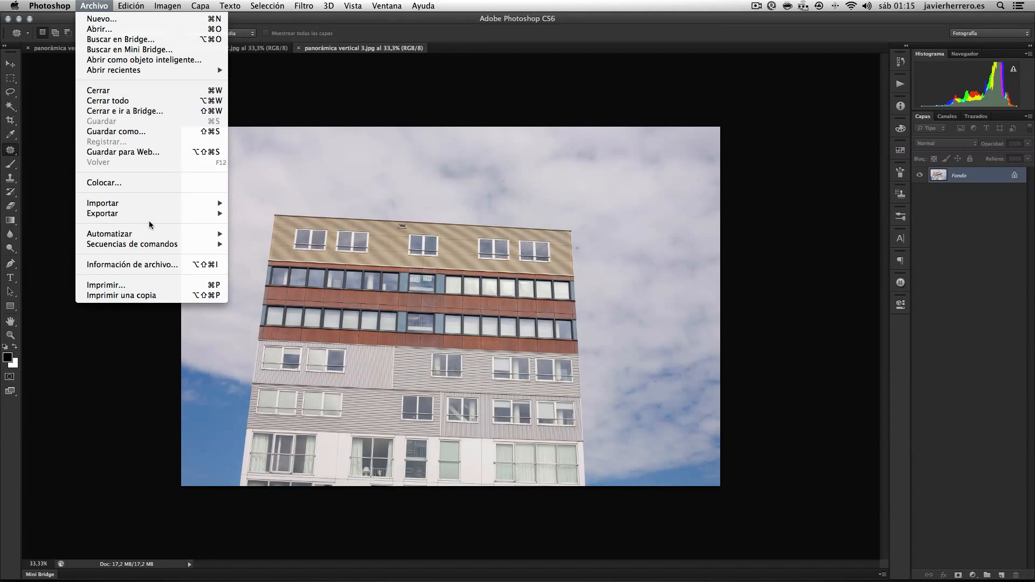
{"action": "mouse_move", "coordinate": [153, 236]}
{"action": "left_click", "coordinate": [304, 377]}
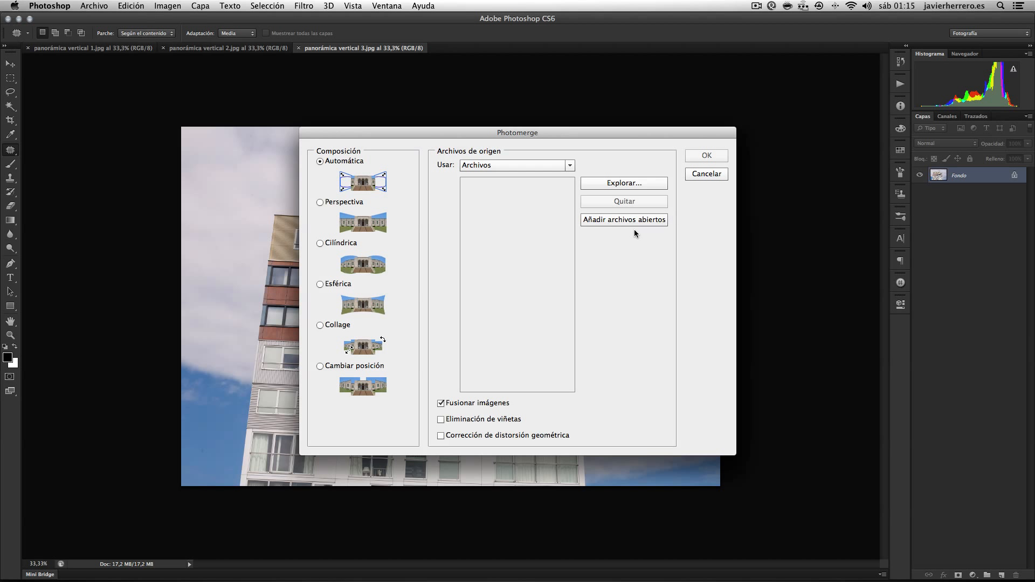
{"action": "left_click", "coordinate": [632, 222]}
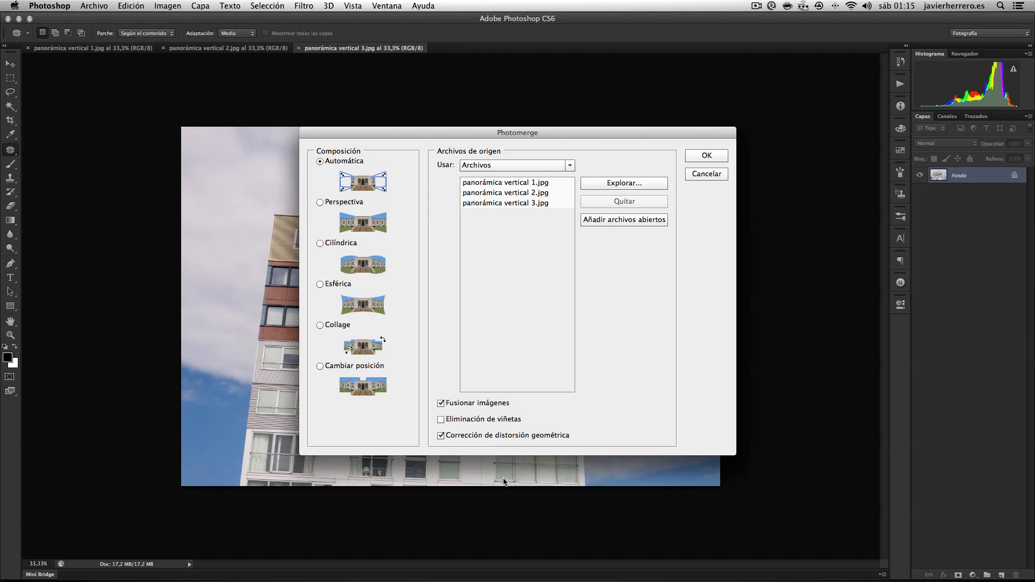
{"action": "left_click", "coordinate": [692, 156]}
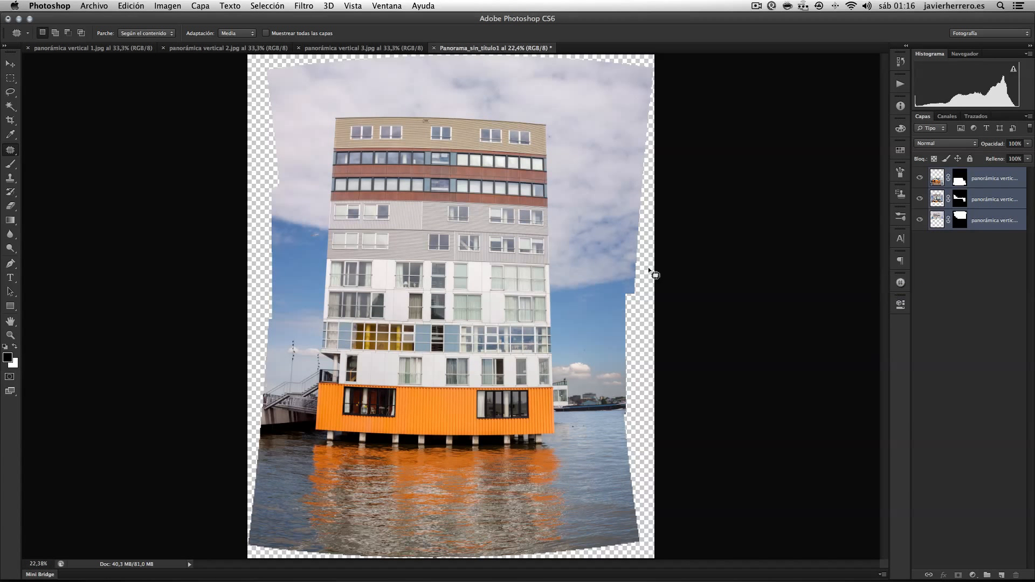
{"action": "left_click", "coordinate": [200, 6]}
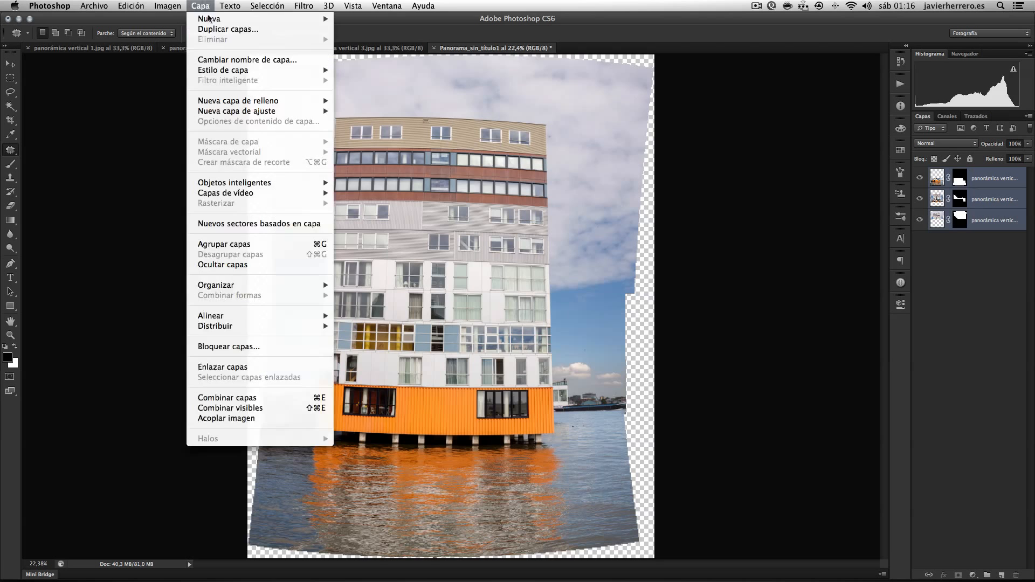
{"action": "left_click", "coordinate": [317, 408]}
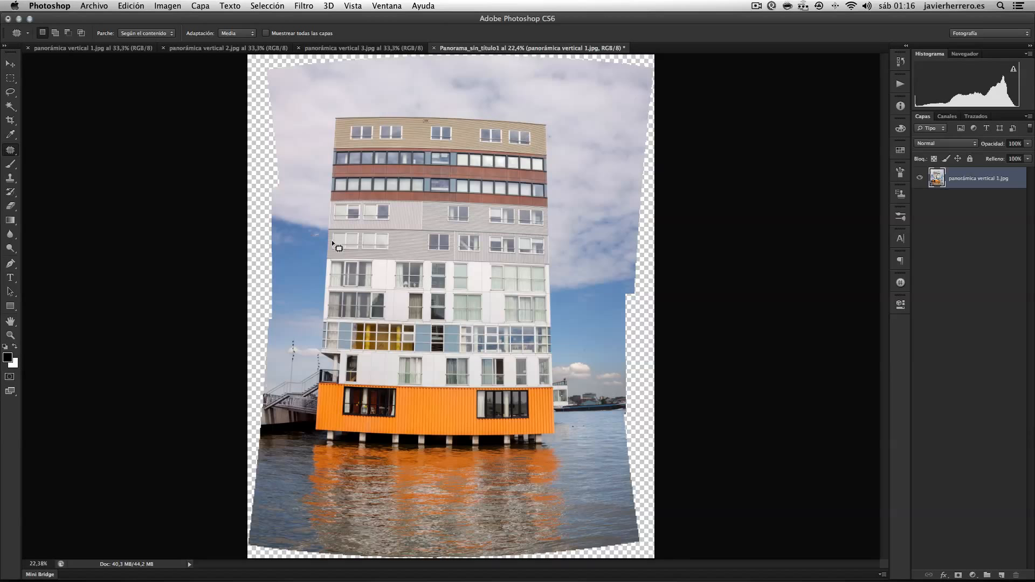
- In Ángulo ancho adaptable, add a constraint along the building's left edge from roof corner to base and rotate it to vertical
{"action": "left_click", "coordinate": [313, 8]}
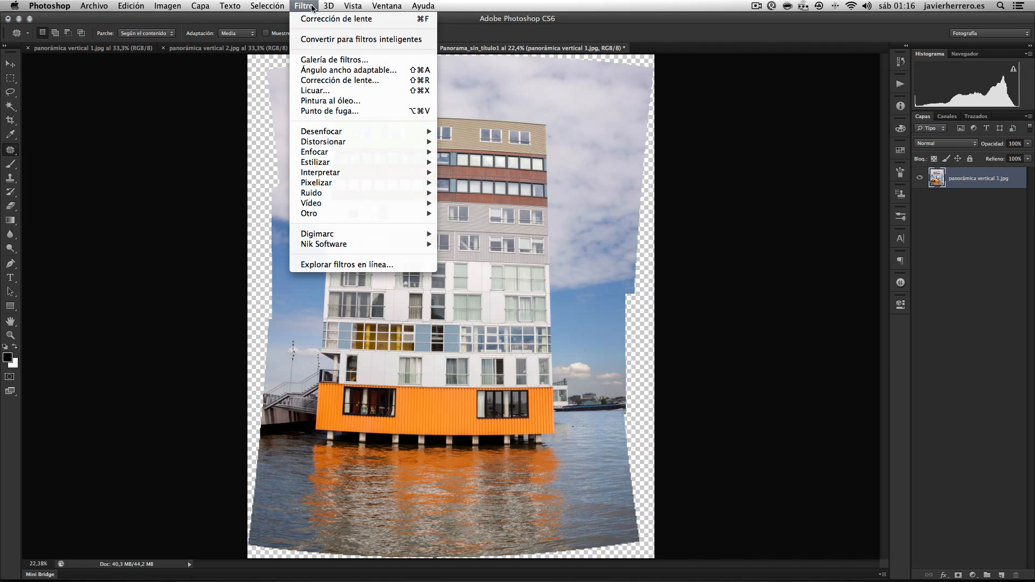
{"action": "left_click", "coordinate": [334, 70]}
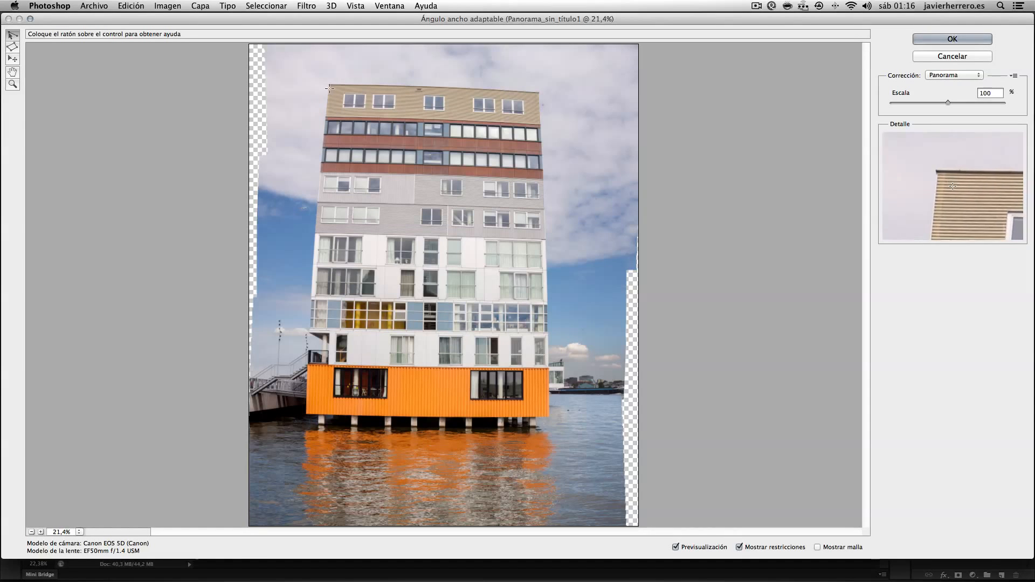
{"action": "left_click", "coordinate": [329, 86]}
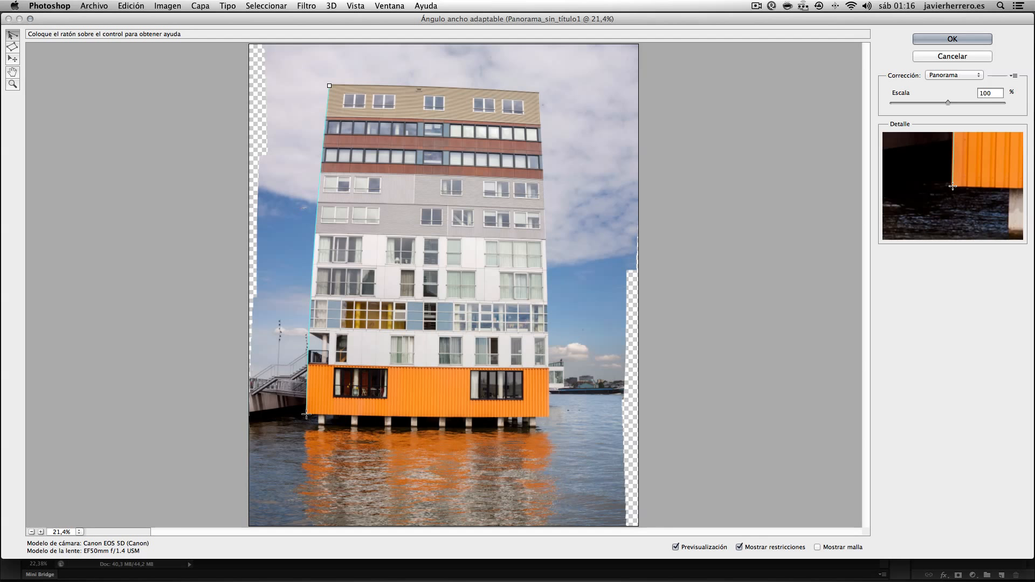
{"action": "left_click", "coordinate": [306, 414]}
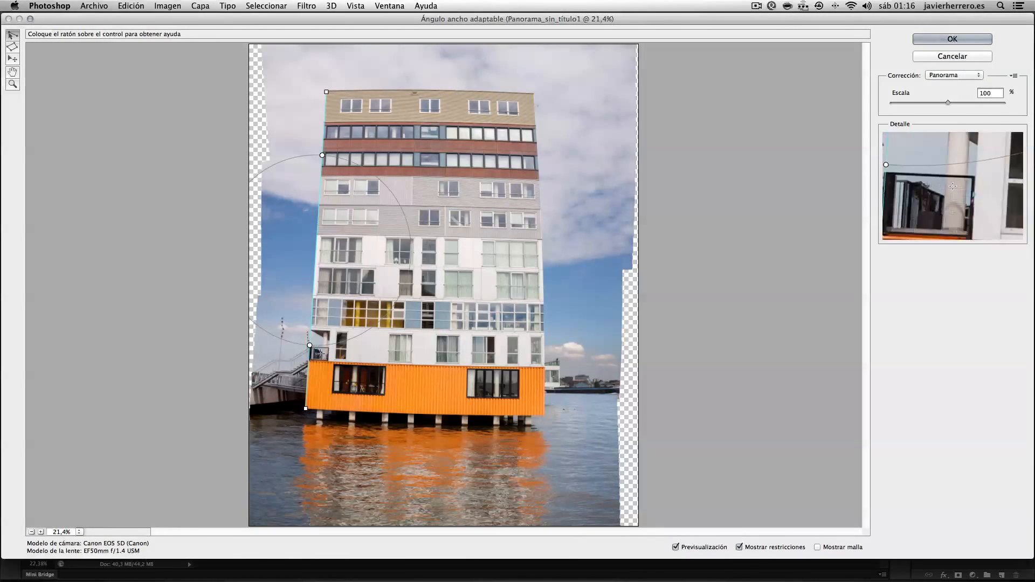
{"action": "left_click_drag", "start_coordinate": [310, 345], "coordinate": [308, 389]}
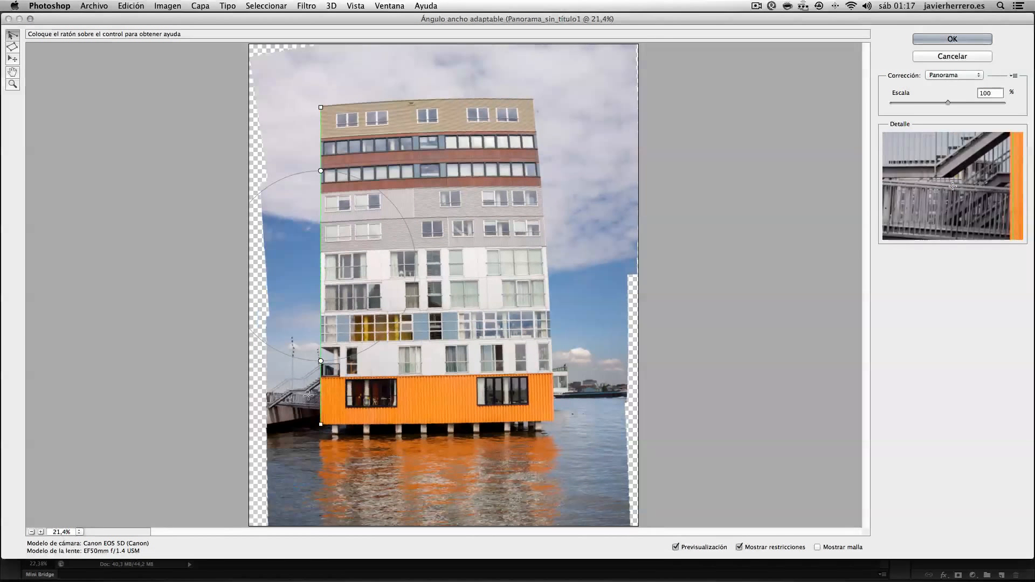
- Constrain the building's right edge from roof corner to base and rotate the constraint to vertical
{"action": "left_click", "coordinate": [532, 99]}
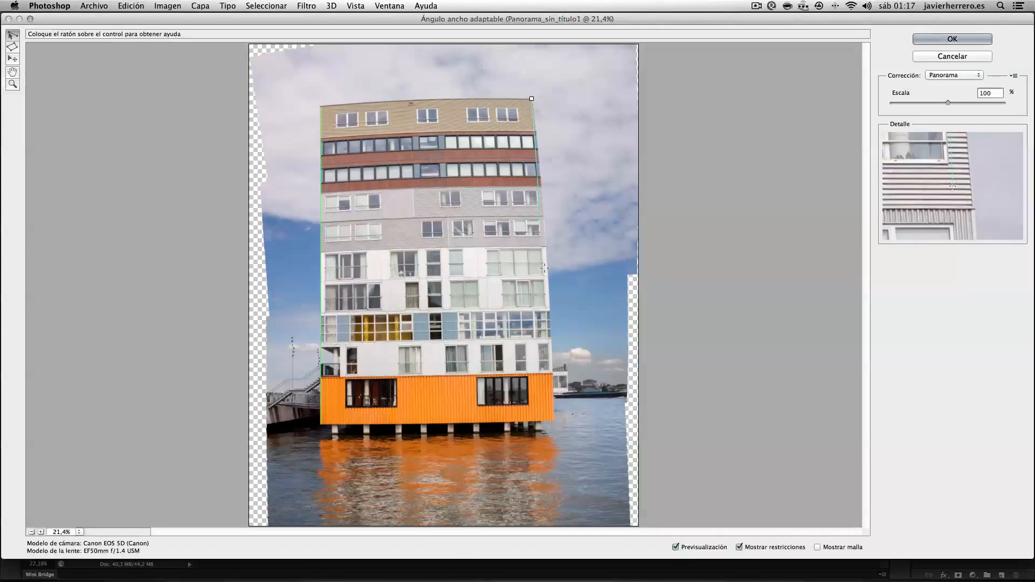
{"action": "left_click", "coordinate": [552, 421]}
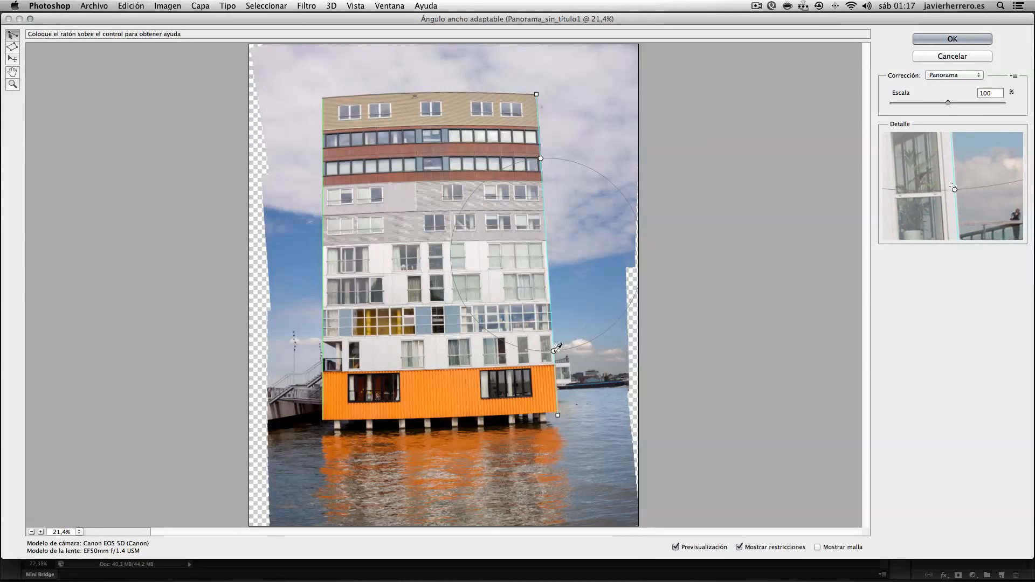
{"action": "left_click_drag", "start_coordinate": [554, 351], "coordinate": [542, 357]}
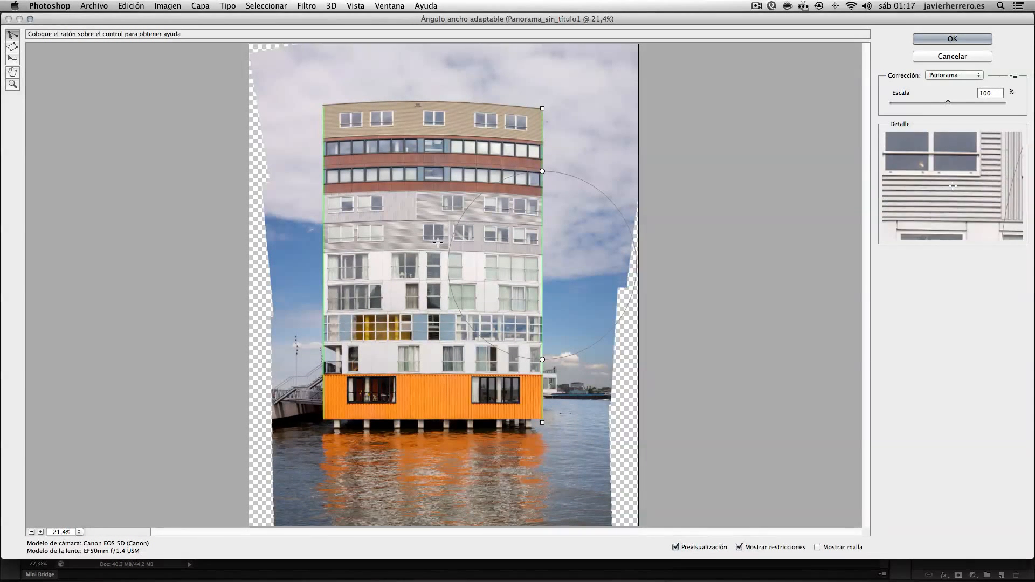
- Constrain the building's roof edge from corner to corner and rotate the constraint to horizontal
{"action": "left_click_drag", "start_coordinate": [324, 105], "coordinate": [323, 107]}
{"action": "left_click", "coordinate": [327, 102]}
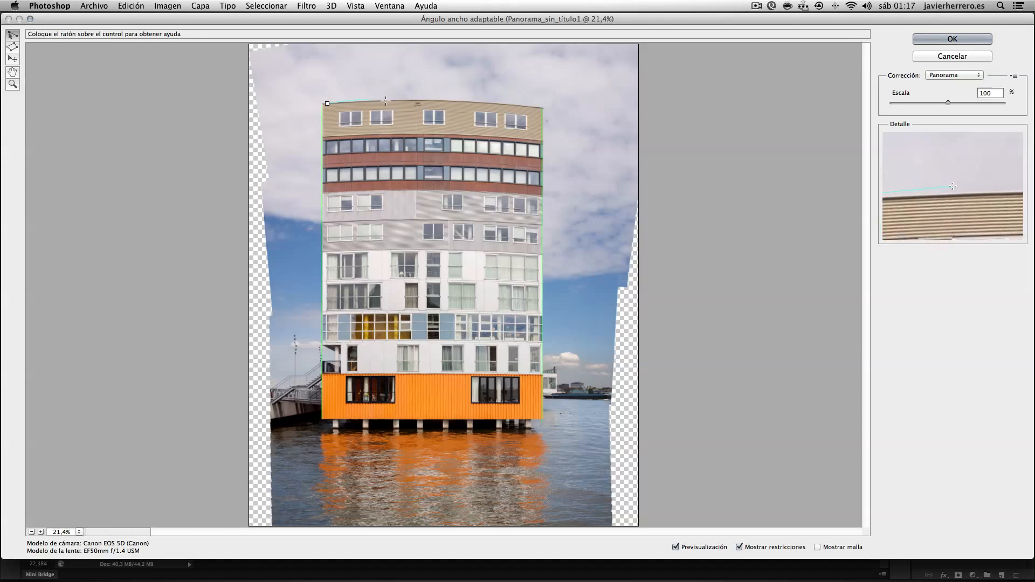
{"action": "left_click", "coordinate": [543, 109]}
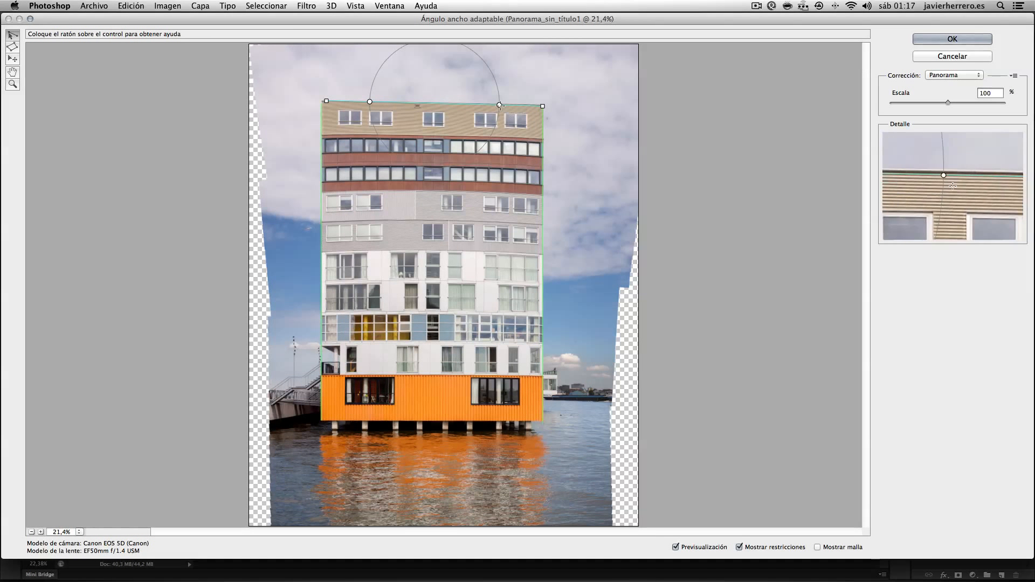
{"action": "mouse_move", "coordinate": [499, 105]}
{"action": "left_mouse_down"}
{"action": "mouse_move", "coordinate": [500, 96]}
{"action": "mouse_move", "coordinate": [502, 107]}
{"action": "left_mouse_up"}
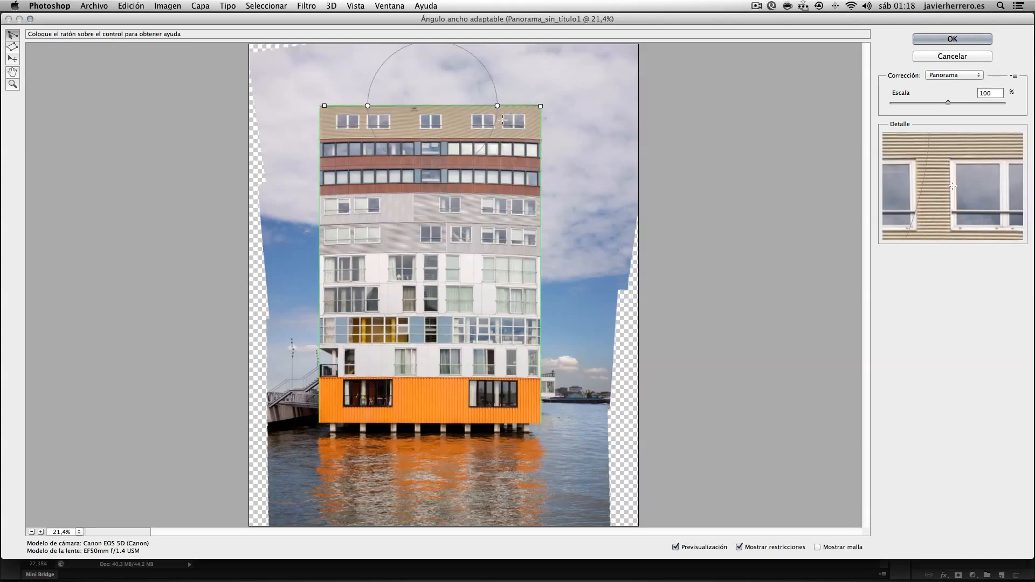
- Add a constraint along the lower edge of the orange floor, from the building's left corner to its right corner
{"action": "left_click", "coordinate": [320, 424]}
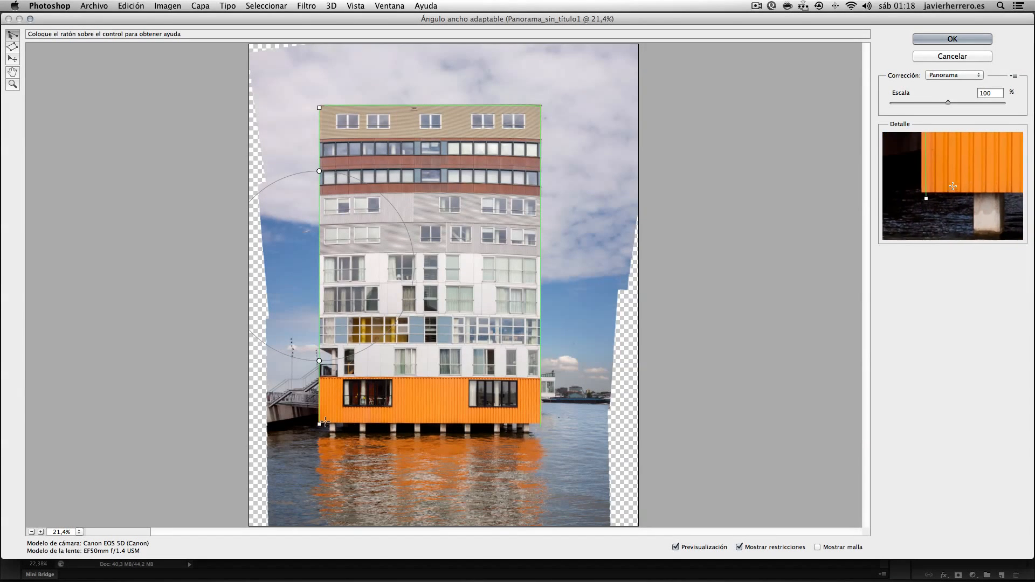
{"action": "left_click", "coordinate": [324, 421]}
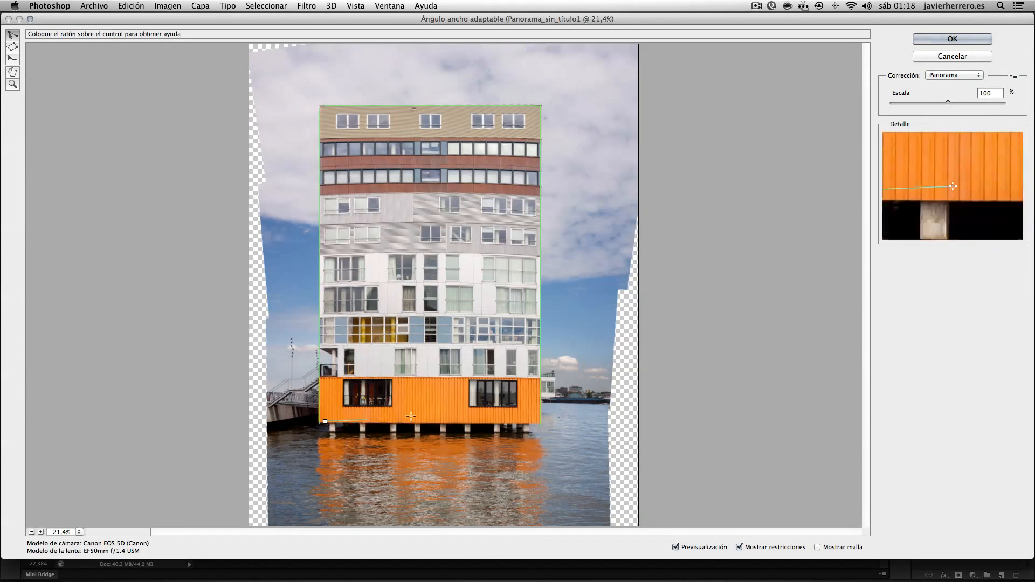
{"action": "left_click", "coordinate": [538, 425]}
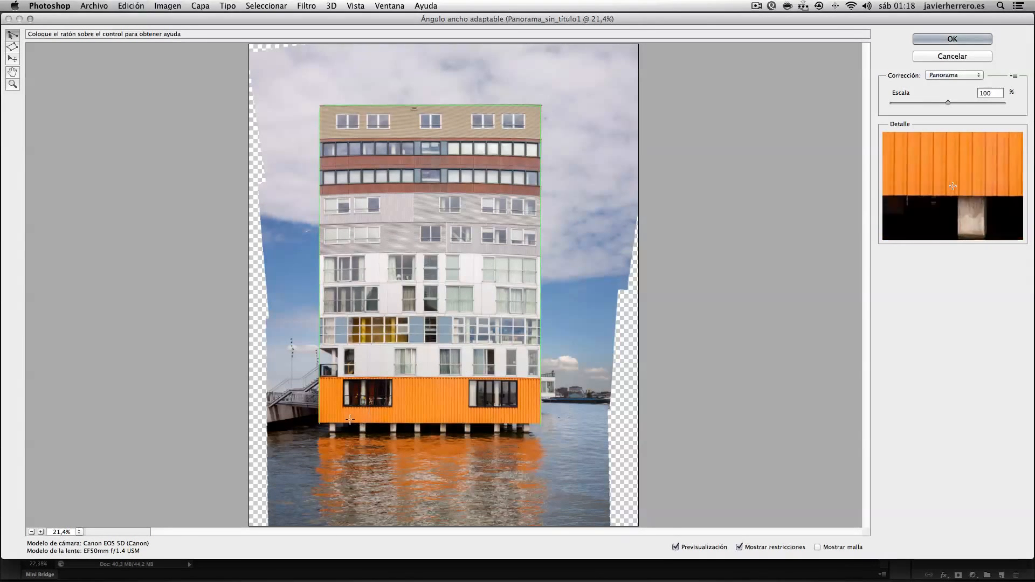
{"action": "left_click", "coordinate": [322, 423]}
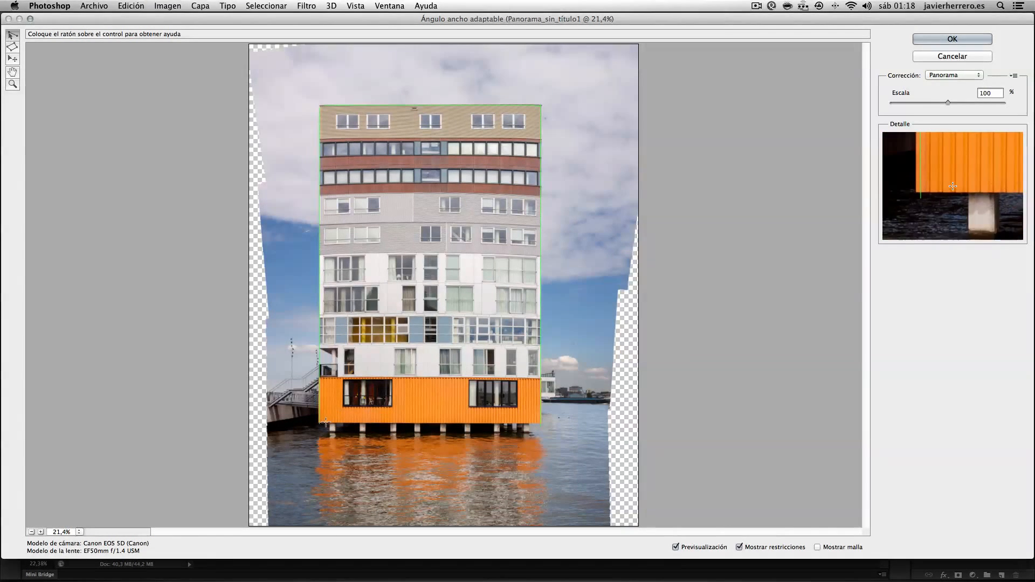
{"action": "left_click", "coordinate": [537, 424]}
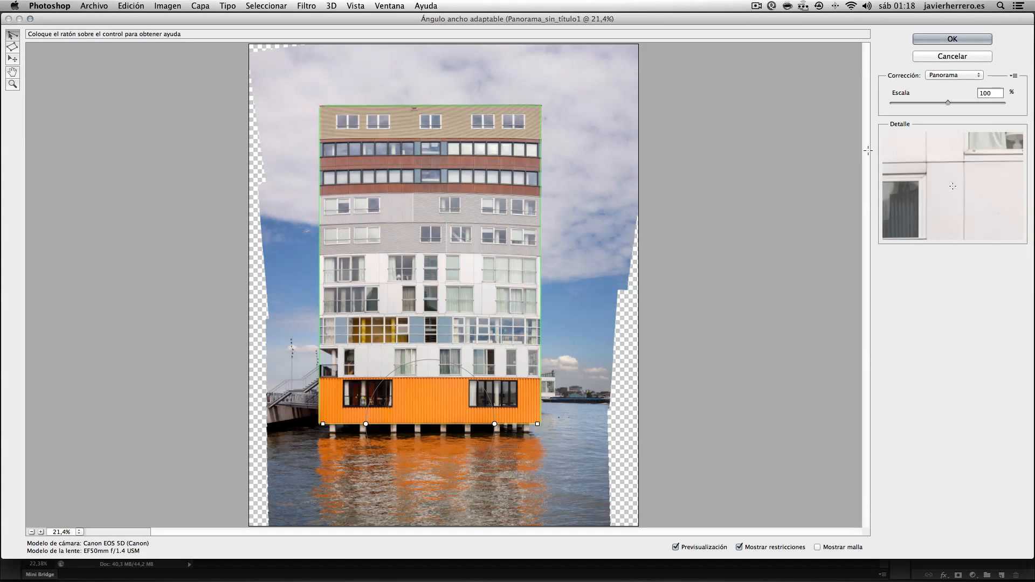
- Try the Ojo de pez and Perspectiva correction models on the constrained building and return to Panorama
{"action": "left_click", "coordinate": [948, 75]}
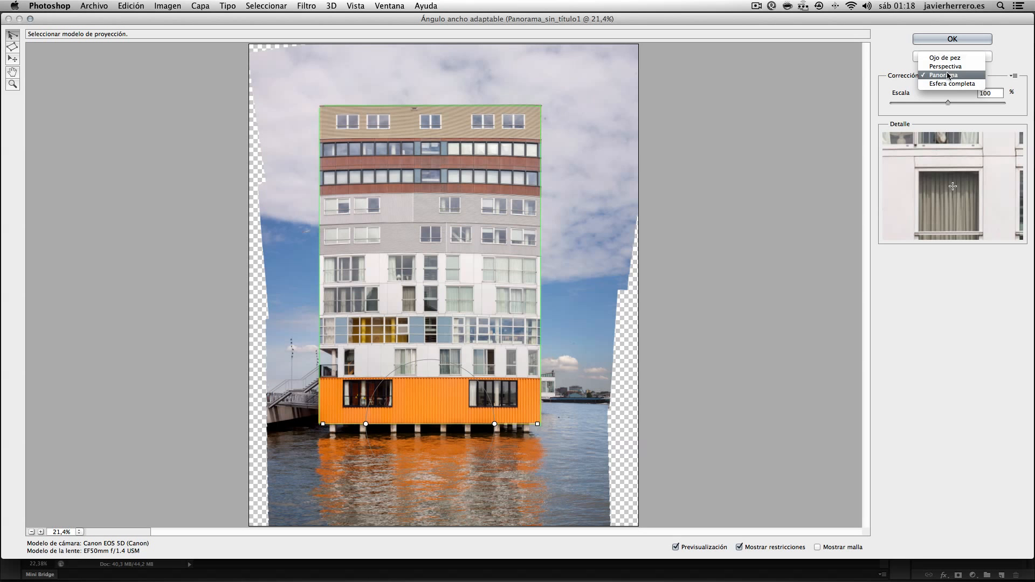
{"action": "left_click", "coordinate": [946, 58]}
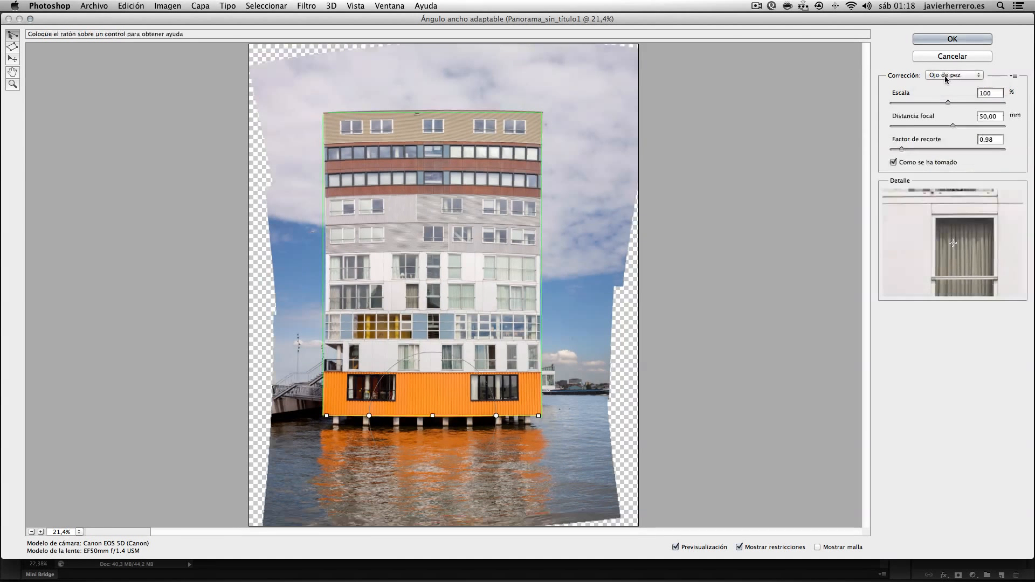
{"action": "left_click", "coordinate": [946, 75]}
{"action": "left_click", "coordinate": [947, 84]}
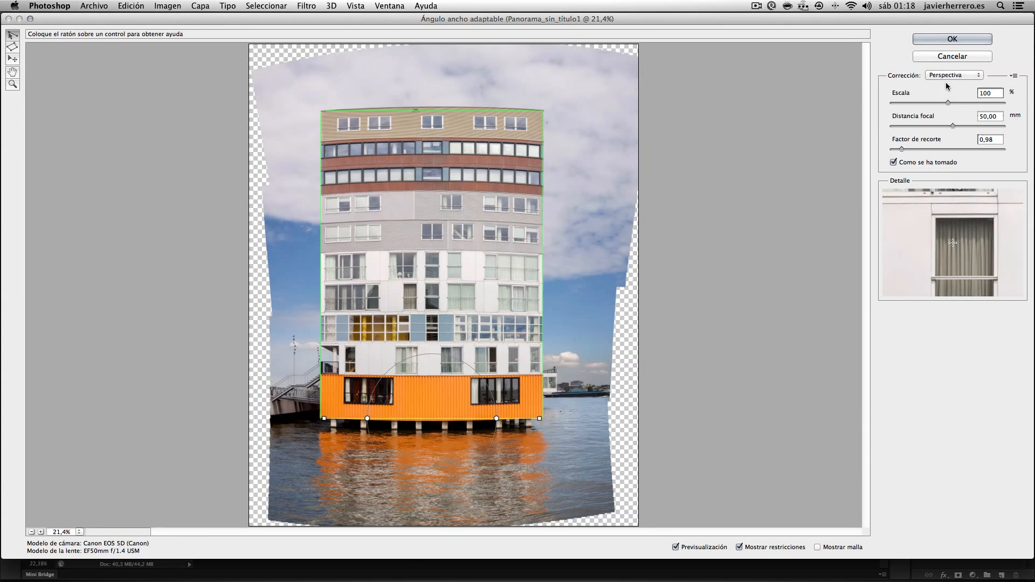
{"action": "left_click", "coordinate": [947, 77]}
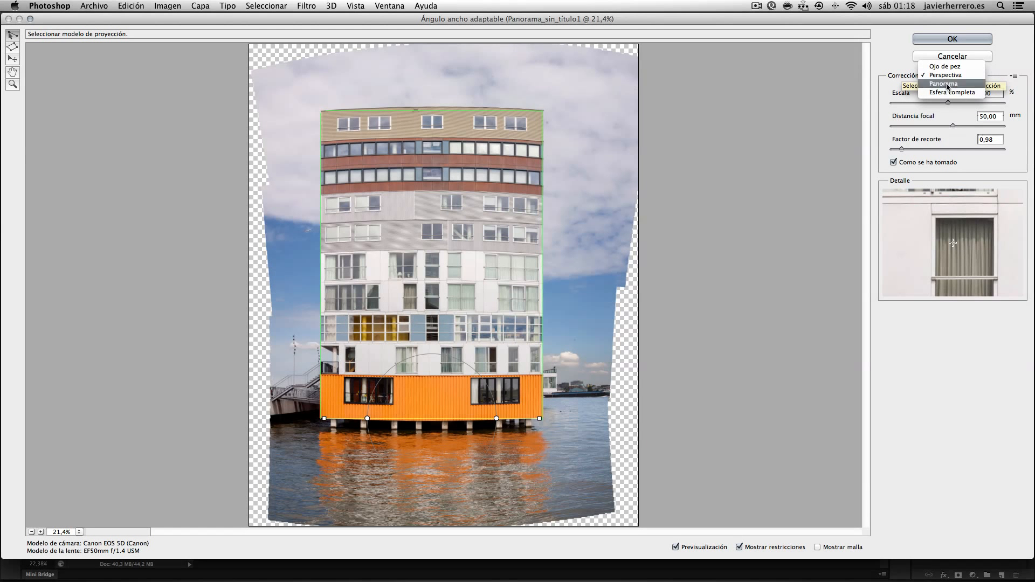
{"action": "left_click", "coordinate": [947, 84]}
{"action": "left_click", "coordinate": [947, 77]}
{"action": "left_click", "coordinate": [948, 89]}
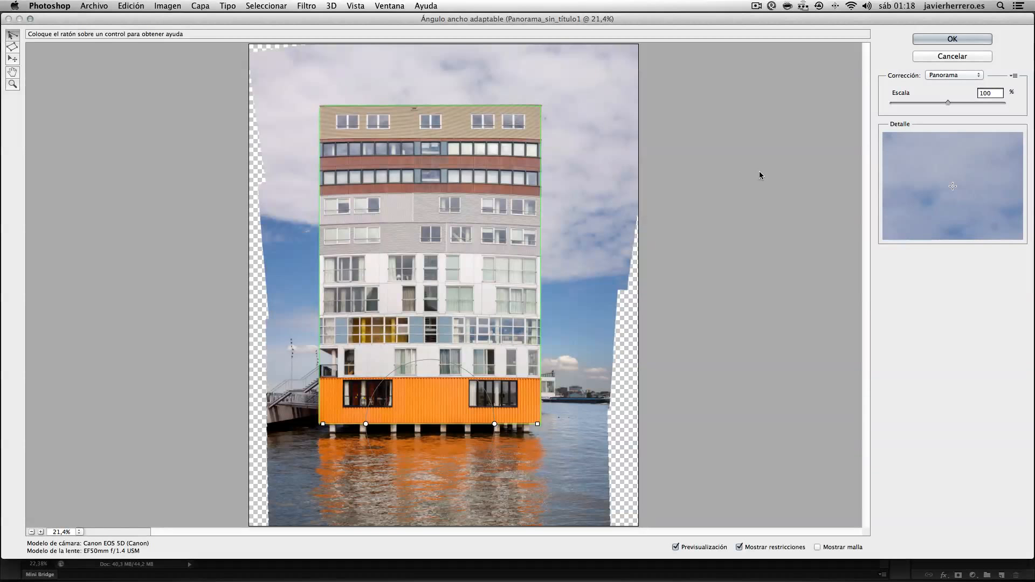
{"action": "left_click", "coordinate": [950, 75]}
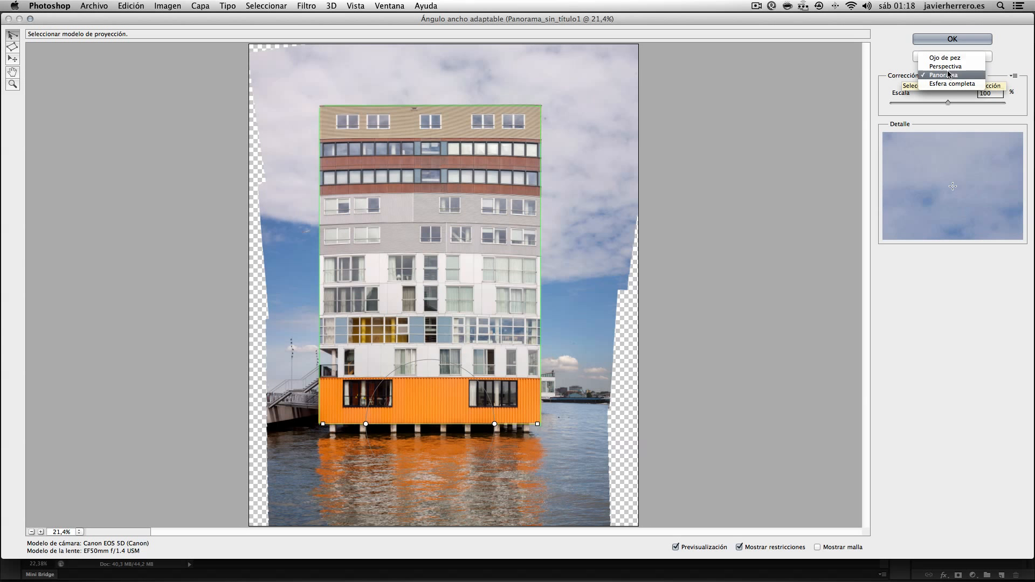
{"action": "left_click", "coordinate": [948, 75]}
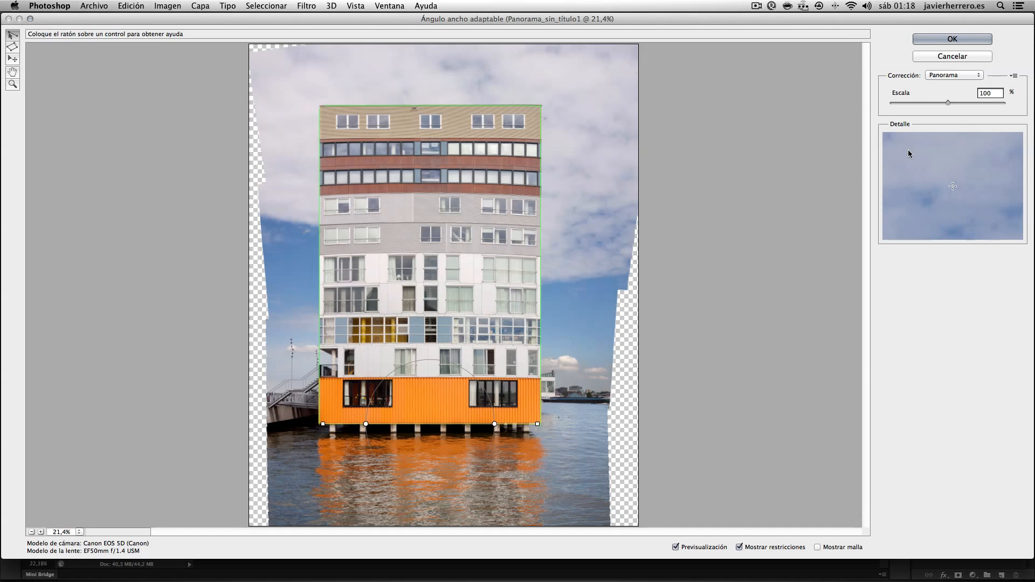
- Scale the corrected image to 115 % to reduce the transparent borders and apply the wide-angle correction
{"action": "left_click", "coordinate": [948, 102]}
{"action": "mouse_move", "coordinate": [948, 101]}
{"action": "left_mouse_down"}
{"action": "mouse_move", "coordinate": [974, 105]}
{"action": "mouse_move", "coordinate": [963, 109]}
{"action": "left_mouse_up"}
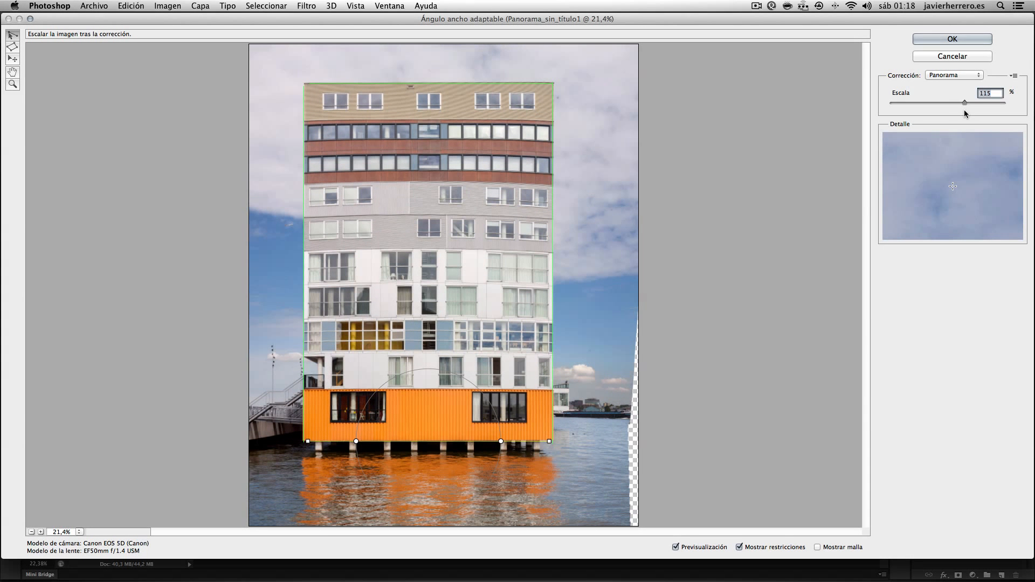
{"action": "left_click", "coordinate": [953, 39]}
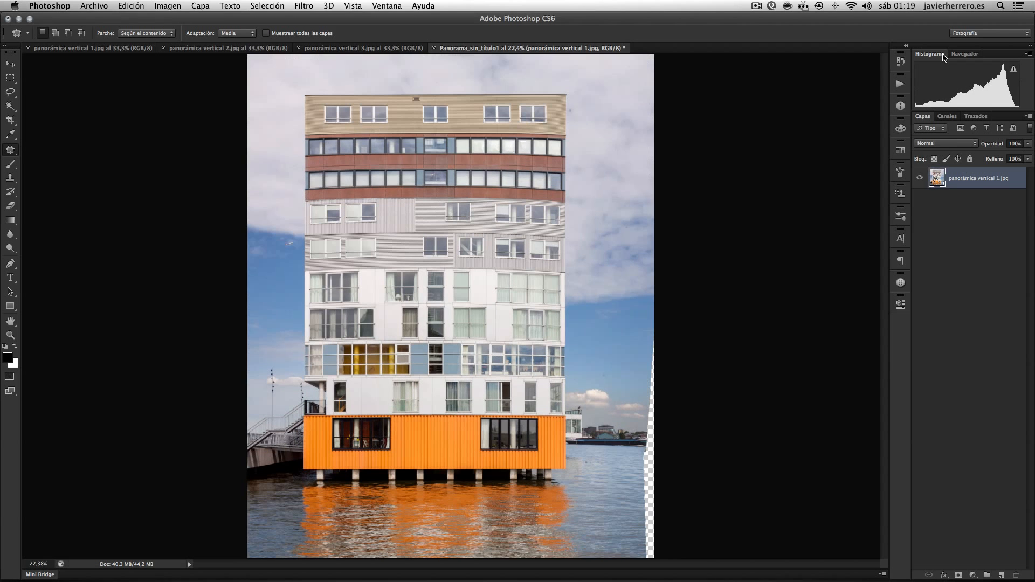
- Compare the image before and after the correction, and check the building's edges against a rectangular selection around the facade
{"action": "key", "text": "super+z"}
{"action": "key", "text": "super+z"}
{"action": "left_click", "coordinate": [11, 78]}
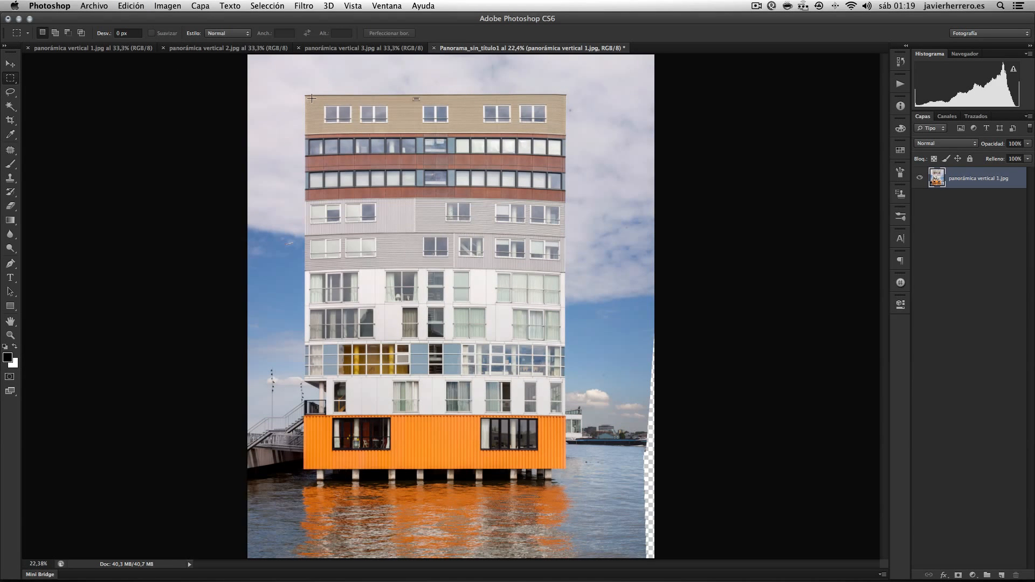
{"action": "left_click_drag", "start_coordinate": [305, 94], "coordinate": [566, 470]}
- Try selecting the transparent wedge beside the water with the Lasso and with the Magic Wand, clearing each selection
{"action": "key", "text": "super+minus"}
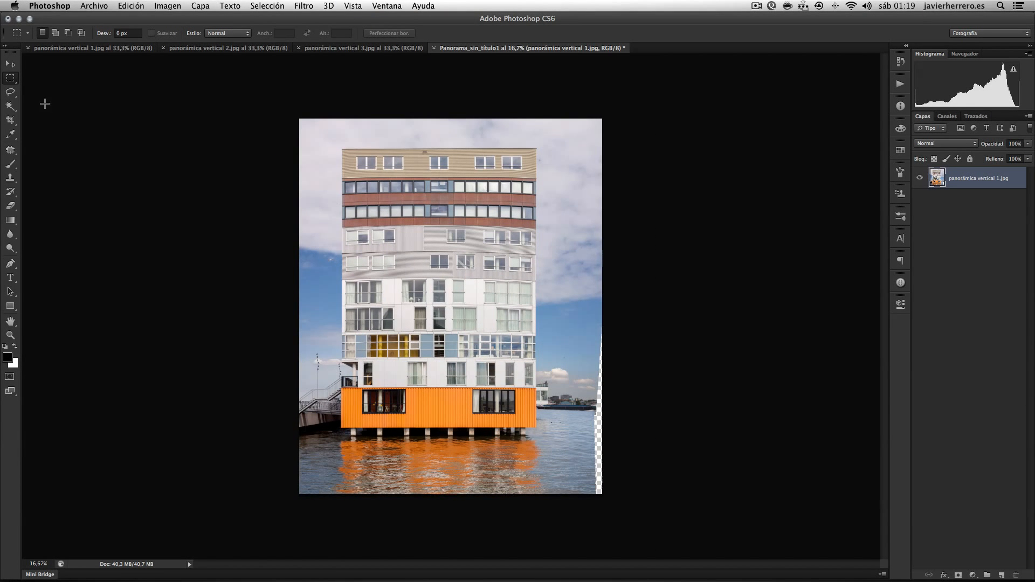
{"action": "left_click", "coordinate": [12, 93]}
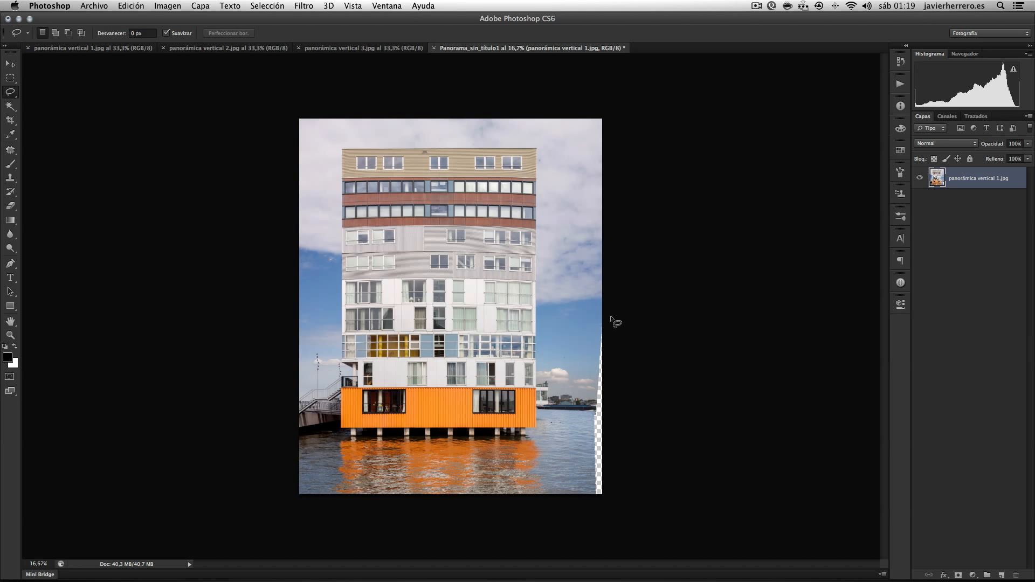
{"action": "left_click_drag", "start_coordinate": [602, 327], "coordinate": [595, 372]}
{"action": "left_click_drag", "start_coordinate": [595, 486], "coordinate": [614, 497]}
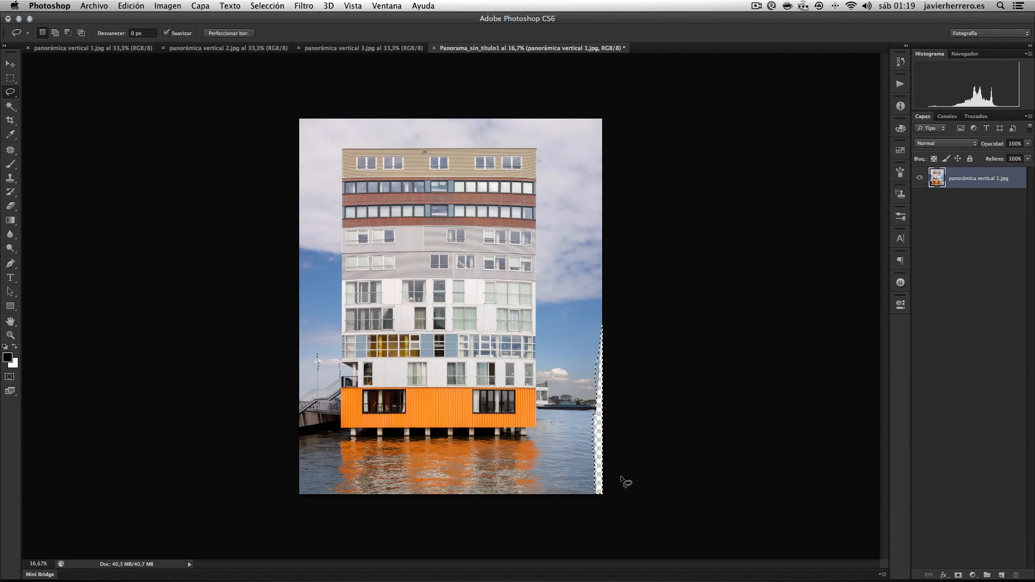
{"action": "left_click", "coordinate": [639, 414]}
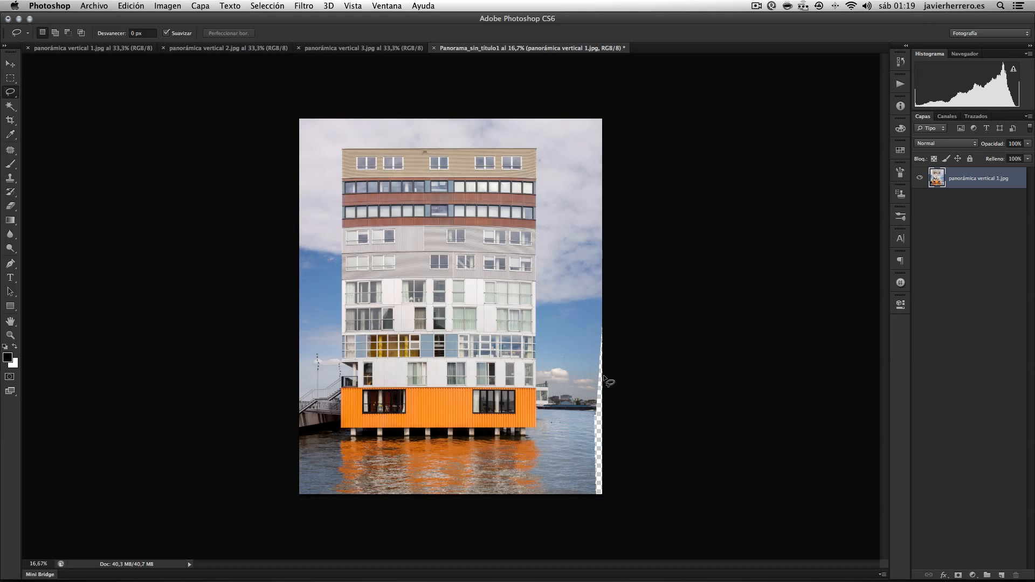
{"action": "key", "text": "w"}
{"action": "left_click", "coordinate": [600, 436]}
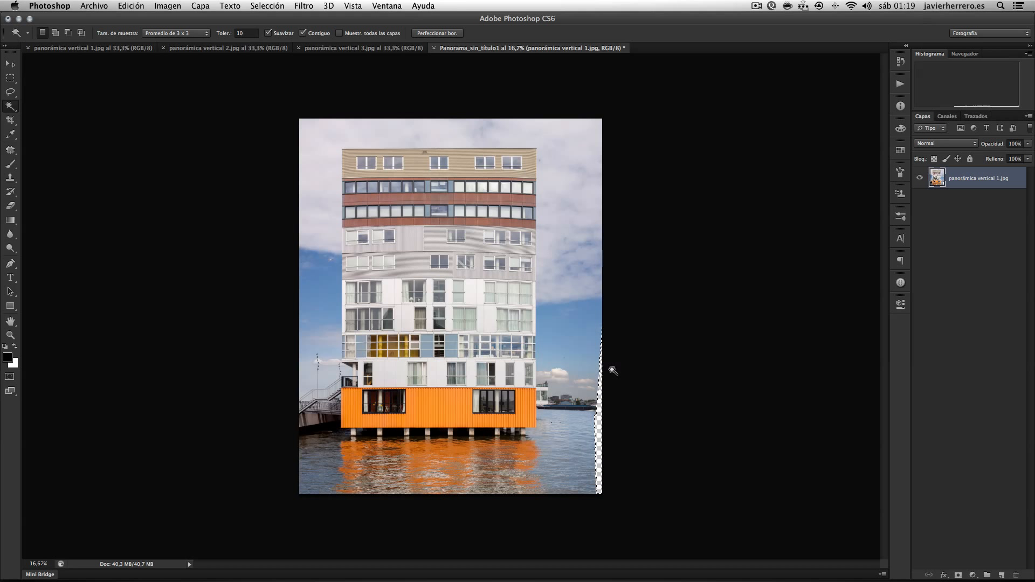
{"action": "key", "text": "l"}
{"action": "key", "text": "super+d"}
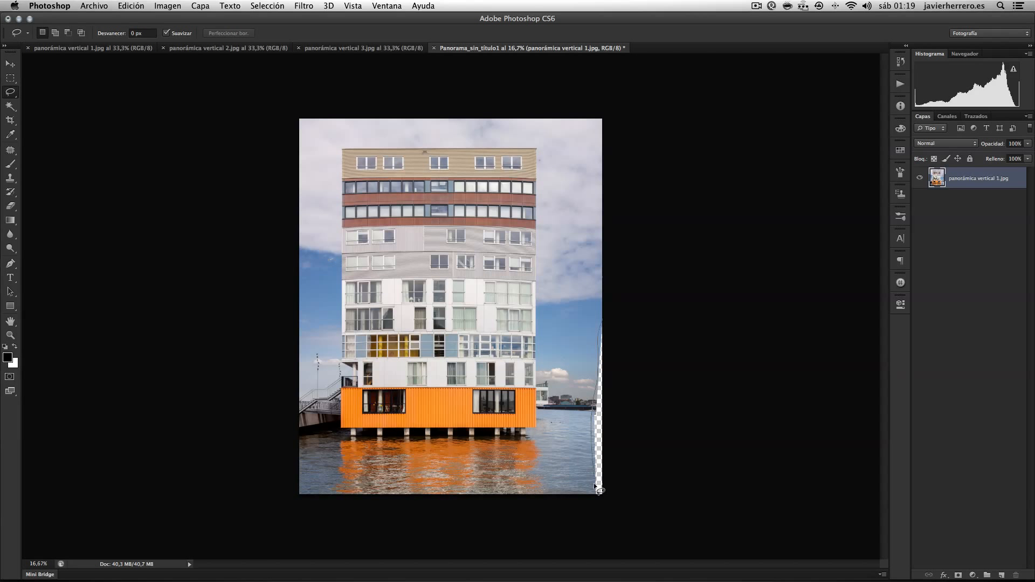
- Lasso the transparent wedge with a little of the adjoining image and fill it using Según el contenido, Normal mode, 100 % opacity
{"action": "mouse_move", "coordinate": [596, 487]}
{"action": "left_mouse_down"}
{"action": "mouse_move", "coordinate": [615, 492]}
{"action": "mouse_move", "coordinate": [633, 305]}
{"action": "left_mouse_up"}
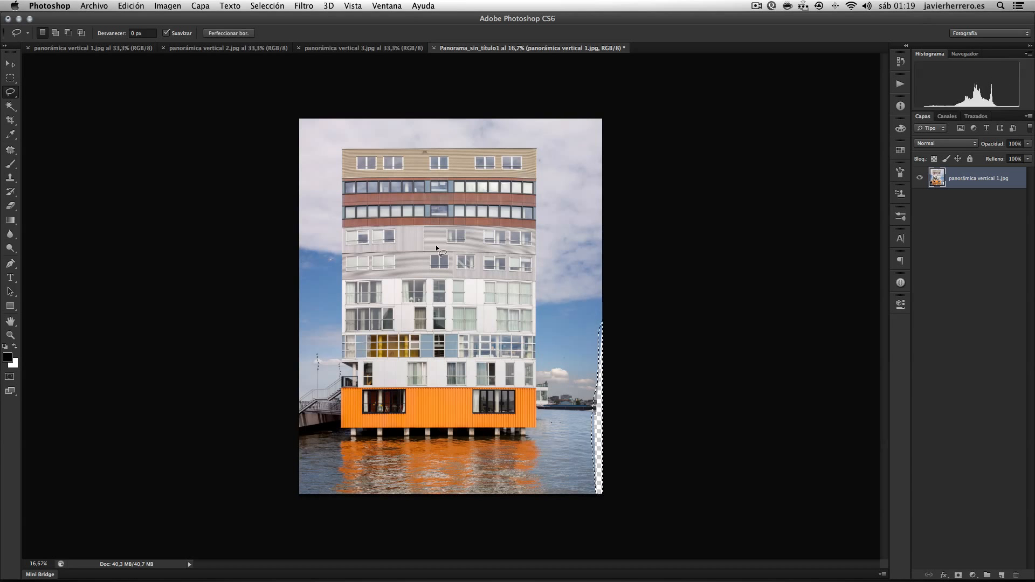
{"action": "left_click", "coordinate": [131, 6]}
{"action": "left_click", "coordinate": [168, 188]}
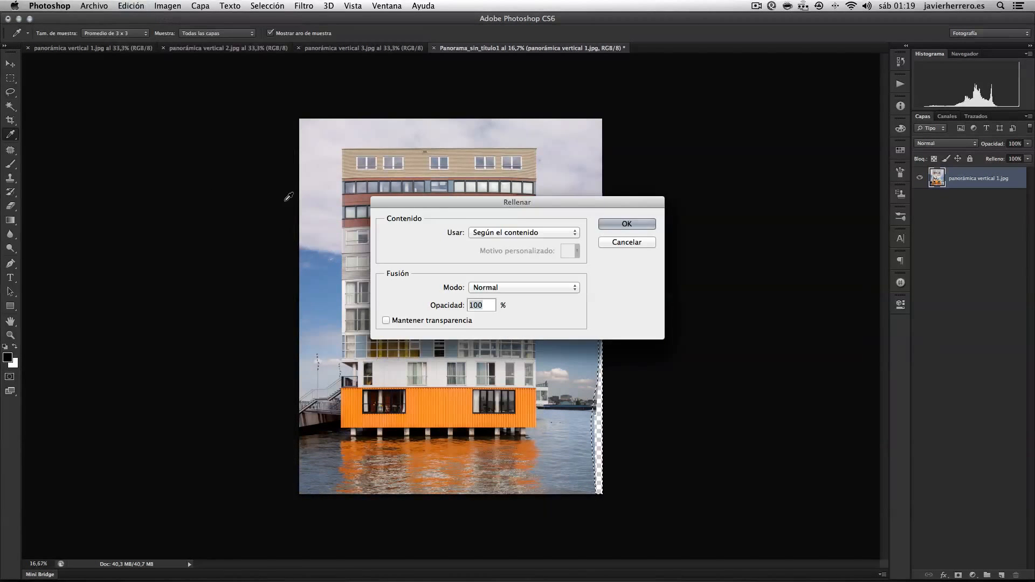
{"action": "left_click", "coordinate": [611, 223]}
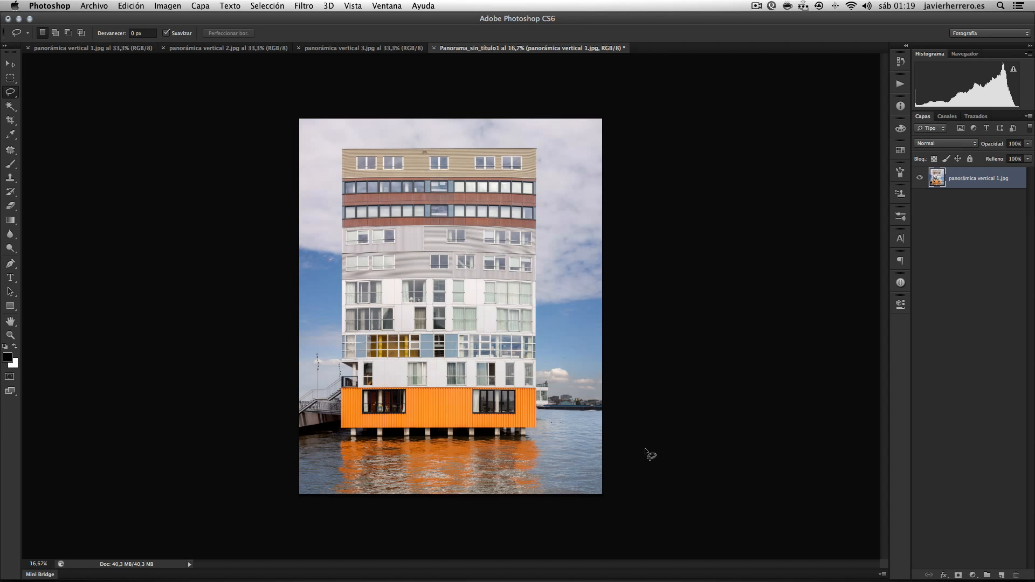
- Crop the panorama to a 4 x 3 proportion, shifting the image so the building sits centred in the frame
{"action": "left_click", "coordinate": [11, 120]}
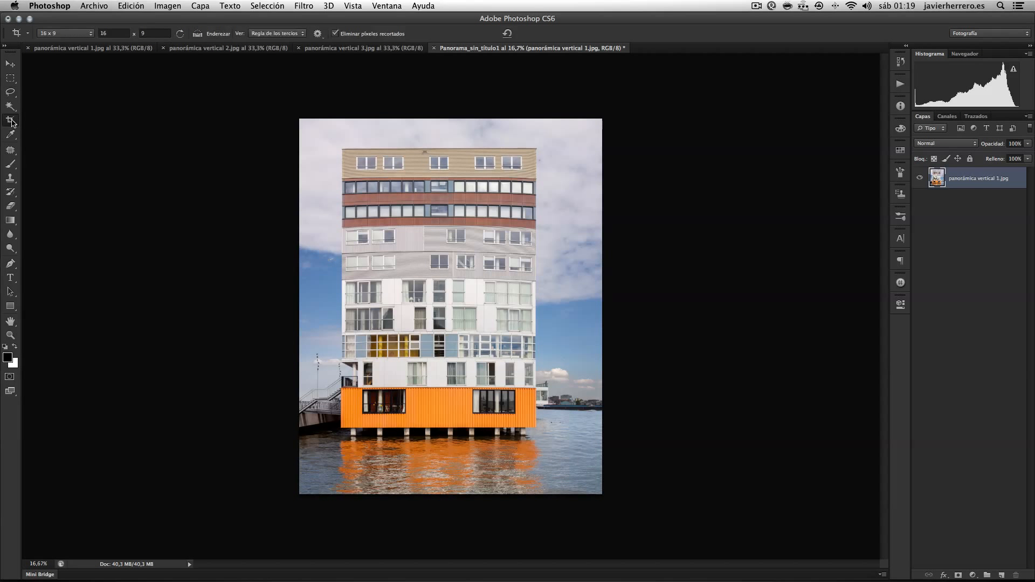
{"action": "left_click", "coordinate": [66, 33]}
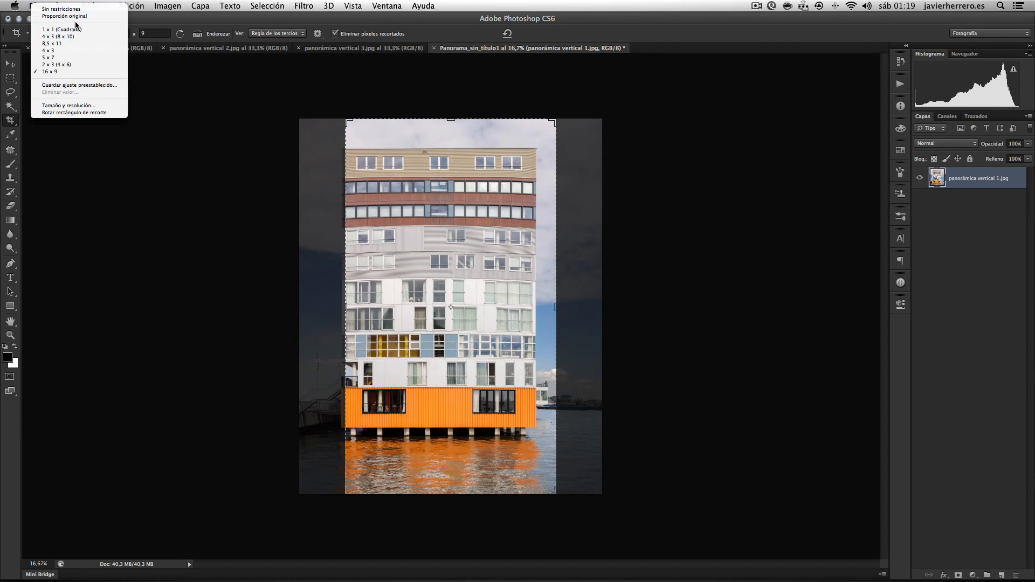
{"action": "left_click", "coordinate": [83, 50]}
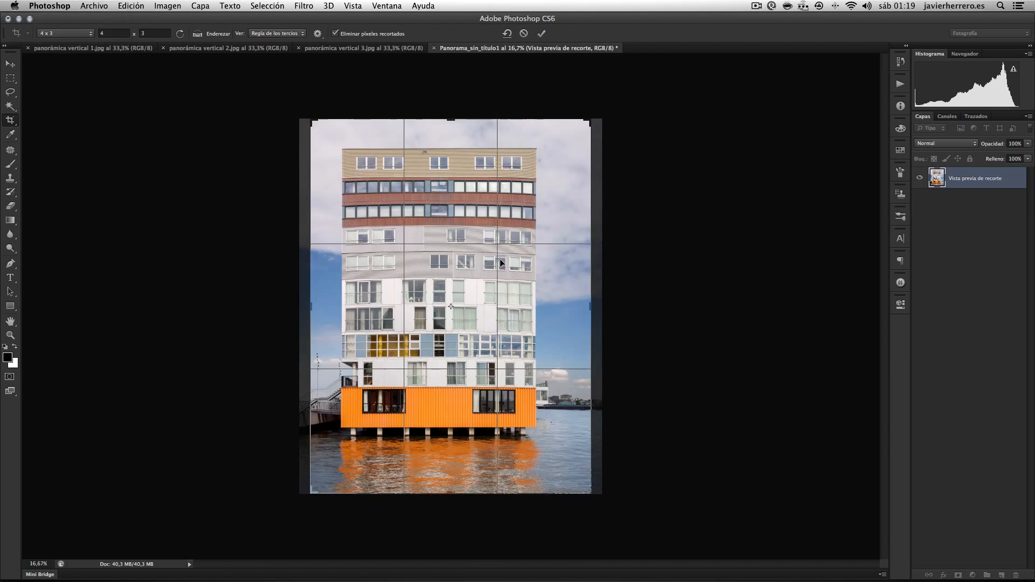
{"action": "left_click_drag", "start_coordinate": [516, 274], "coordinate": [530, 282]}
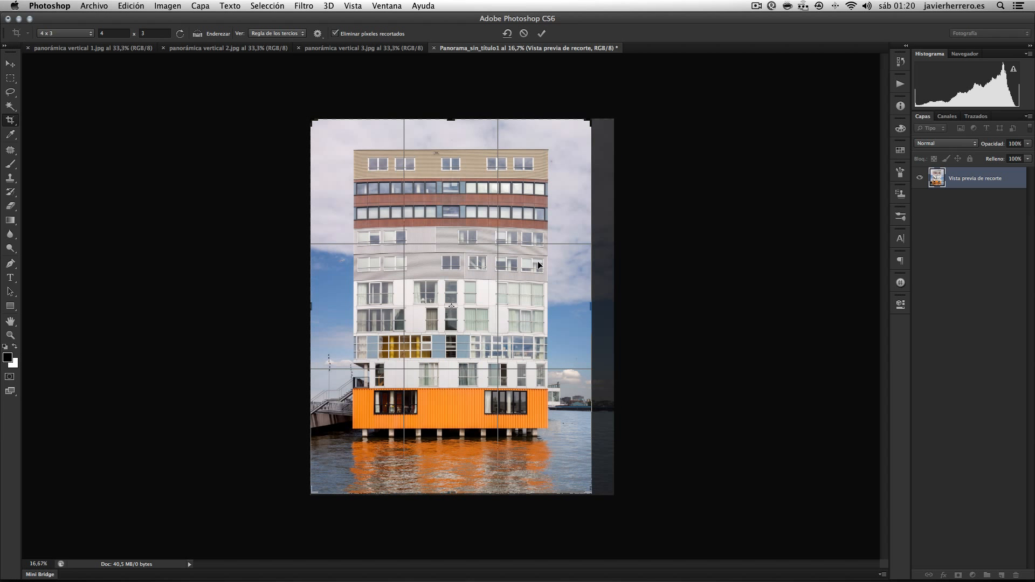
{"action": "key", "text": "Return"}
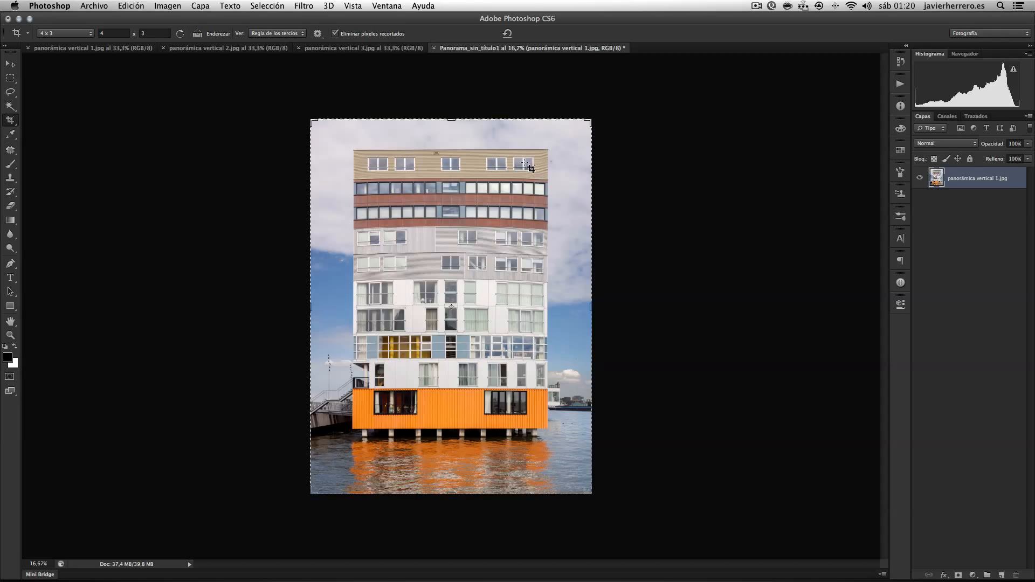
{"action": "left_click", "coordinate": [11, 79]}
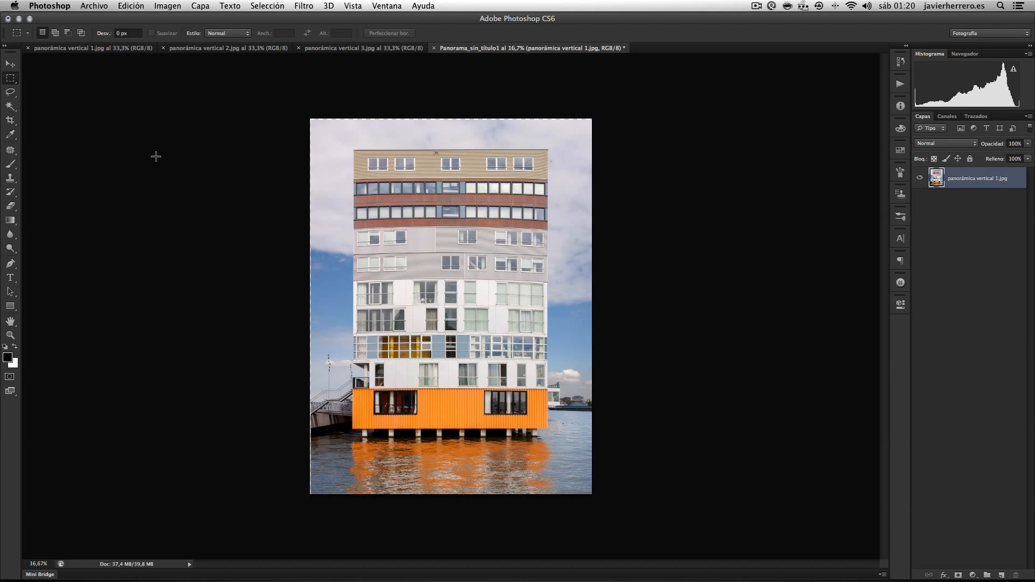
- Close the finished panorama without saving it, and close the three vertical source photos
{"action": "left_click", "coordinate": [100, 8]}
{"action": "left_click", "coordinate": [123, 91]}
{"action": "left_click", "coordinate": [471, 200]}
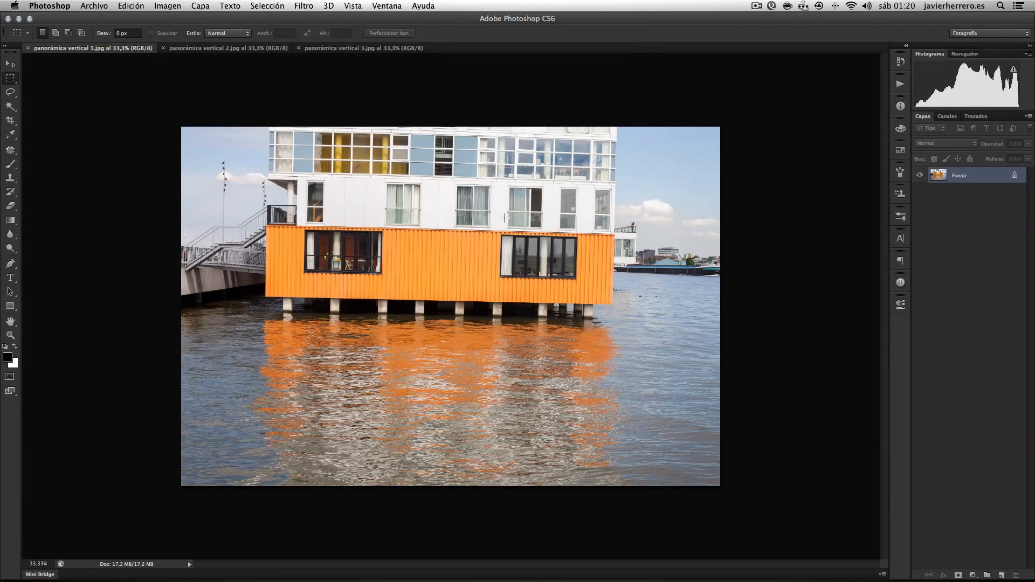
{"action": "key", "text": "super+w"}
{"action": "key", "text": "super+w"}
{"action": "key", "text": "super+w"}
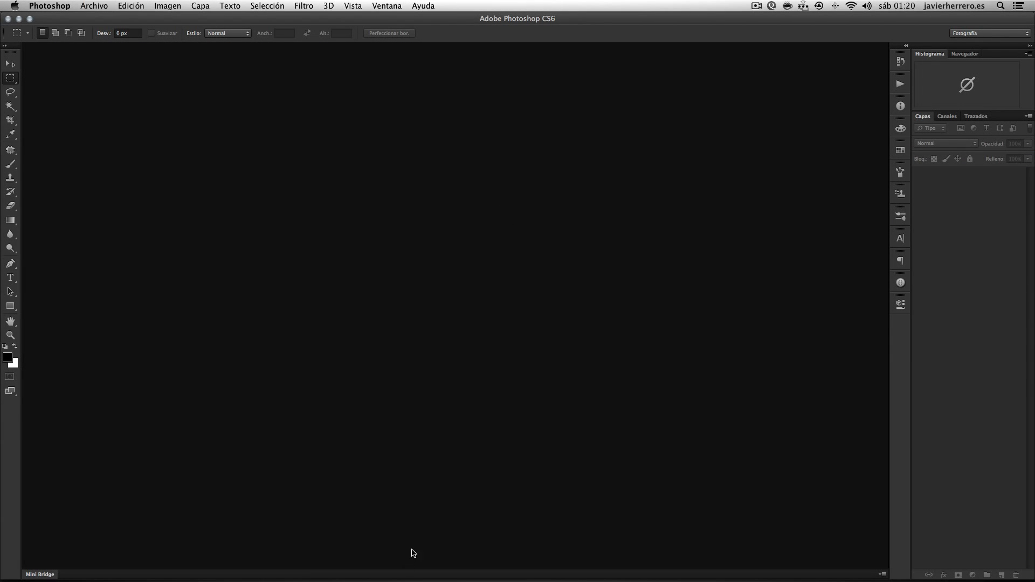
- Switch to Bridge, leave the vertical folder and open the cuadrado folder inside 22.- Panorámicas
{"action": "key", "text": "super+Tab"}
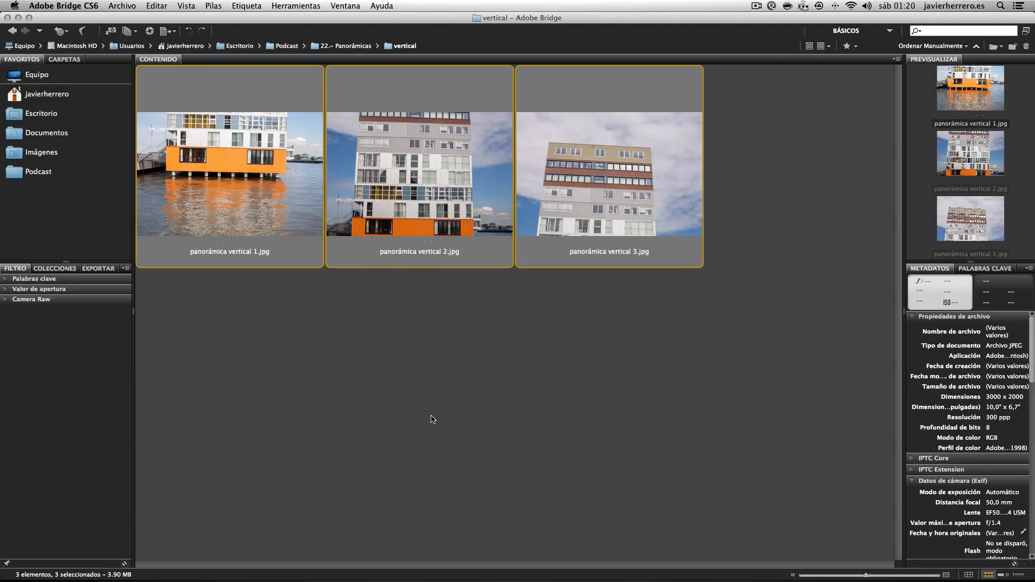
{"action": "key", "text": "ctrl+space"}
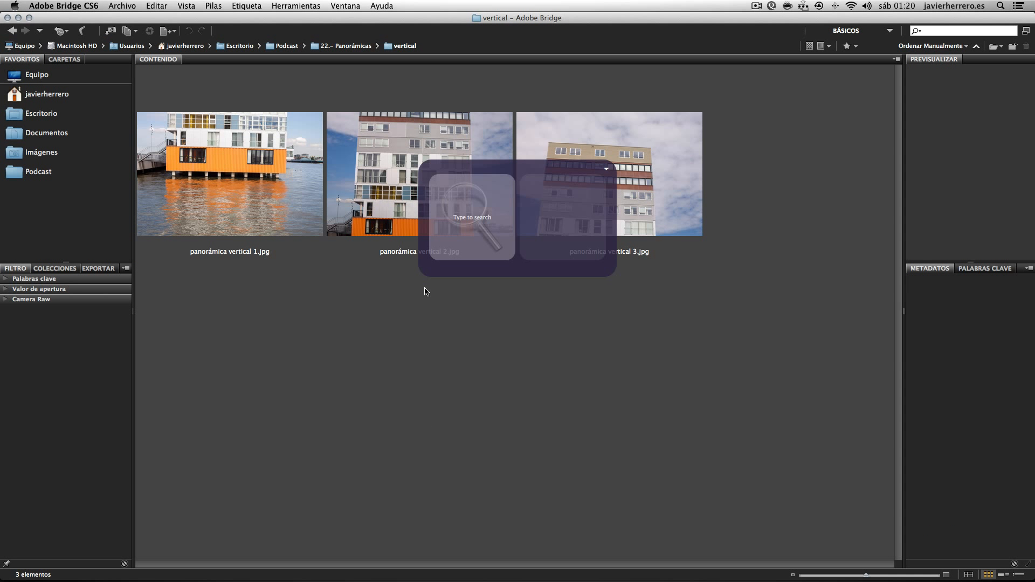
{"action": "key", "text": "Escape"}
{"action": "key", "text": "super+Up"}
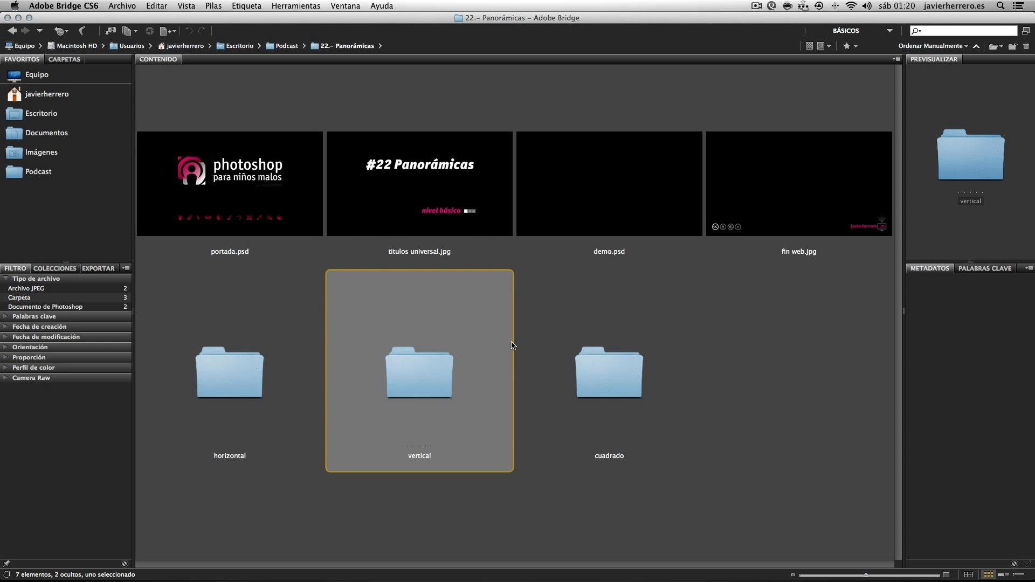
{"action": "key", "text": "Right"}
{"action": "key", "text": "super+Down"}
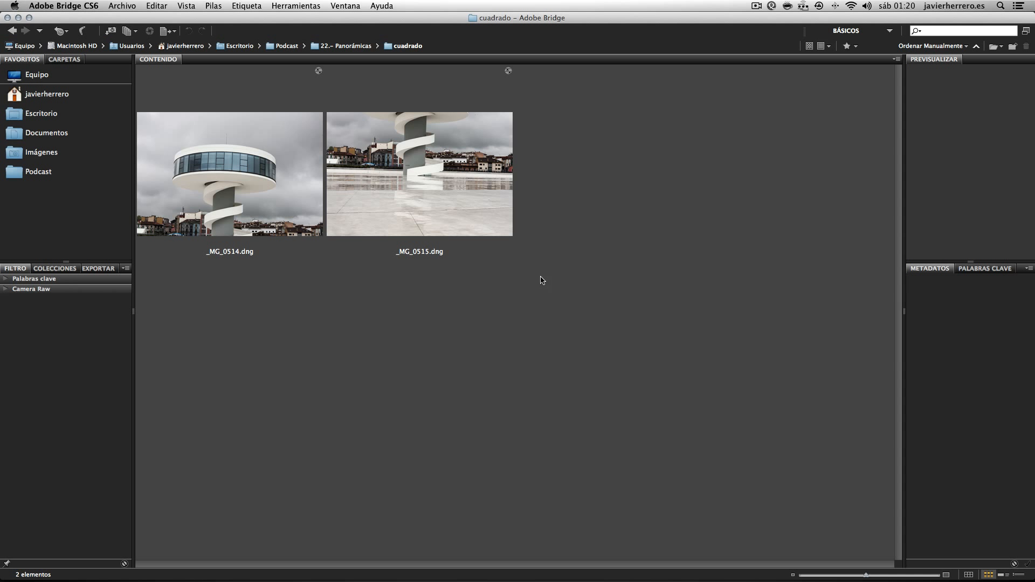
- Open _MG_0514.dng and _MG_0515.dng together in Photoshop CS6's Camera Raw and enlarge its window to fill the screen
{"action": "left_click", "coordinate": [284, 214]}
{"action": "left_click_drag", "start_coordinate": [490, 301], "coordinate": [306, 197]}
{"action": "right_click", "coordinate": [295, 152]}
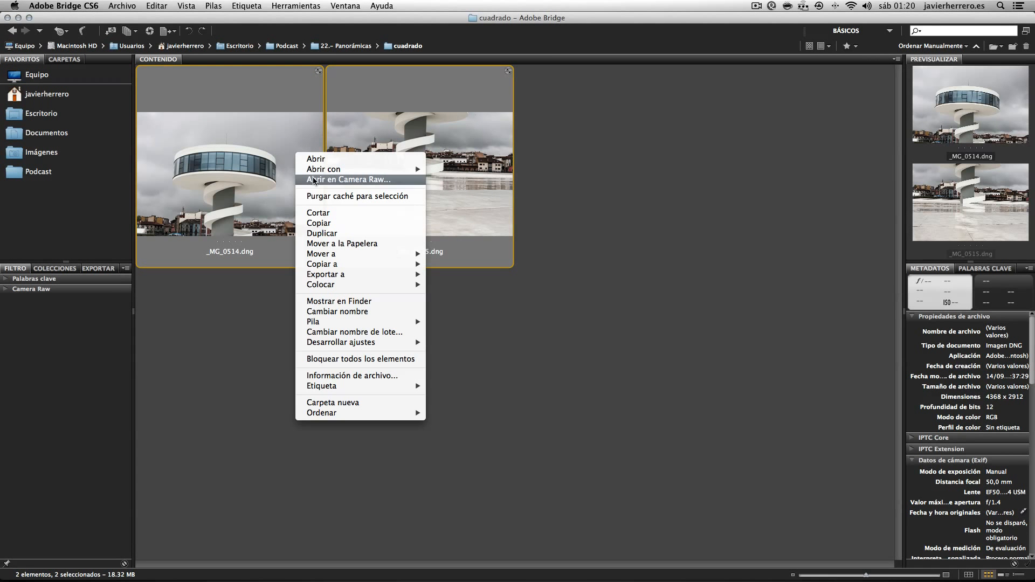
{"action": "mouse_move", "coordinate": [329, 171]}
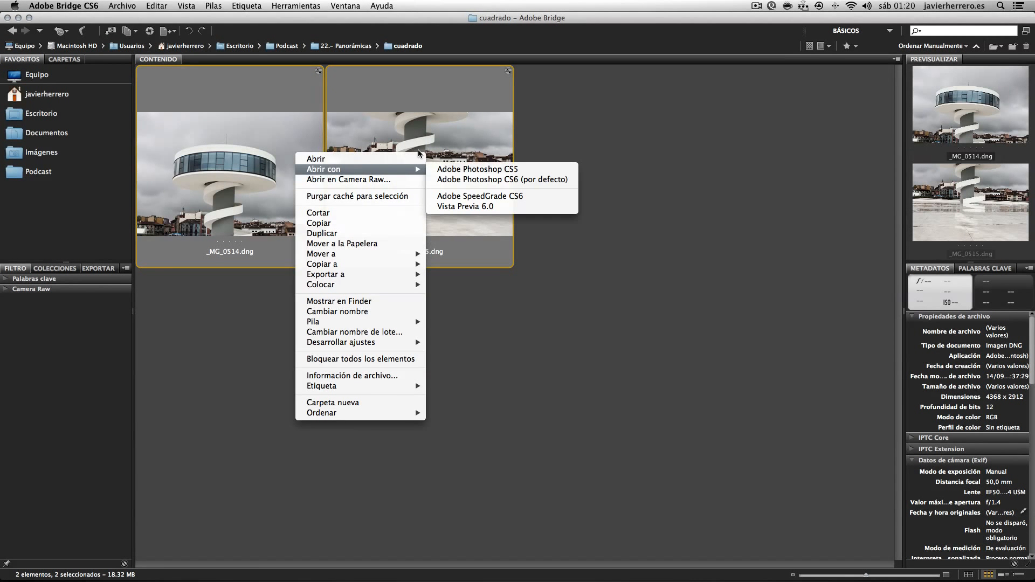
{"action": "left_click", "coordinate": [477, 180]}
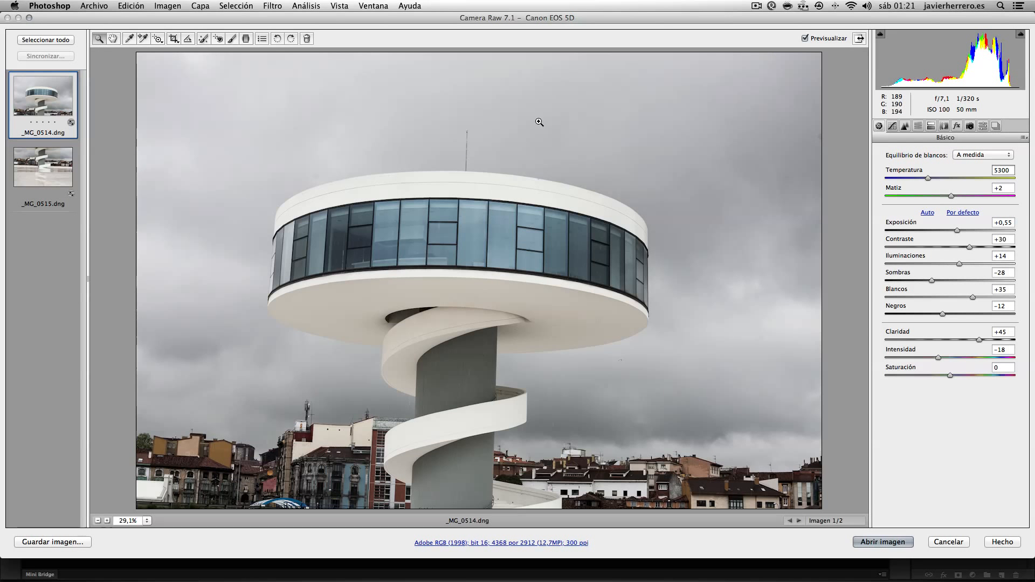
{"action": "left_click", "coordinate": [29, 17]}
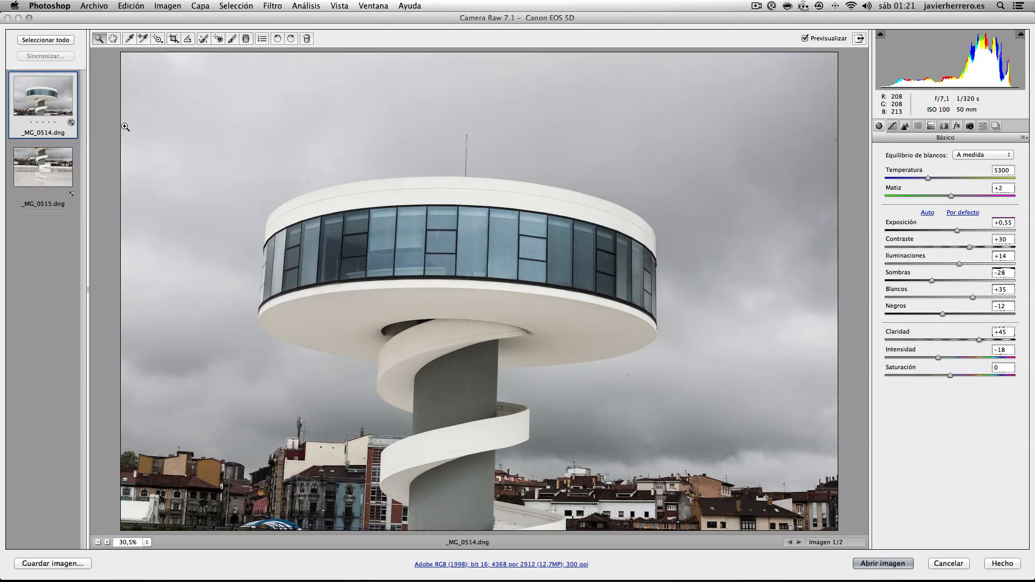
- Adjust _MG_0514.dng with Temperatura 4500, Claridad +66 and Contraste +45
{"action": "left_click_drag", "start_coordinate": [925, 179], "coordinate": [918, 179]}
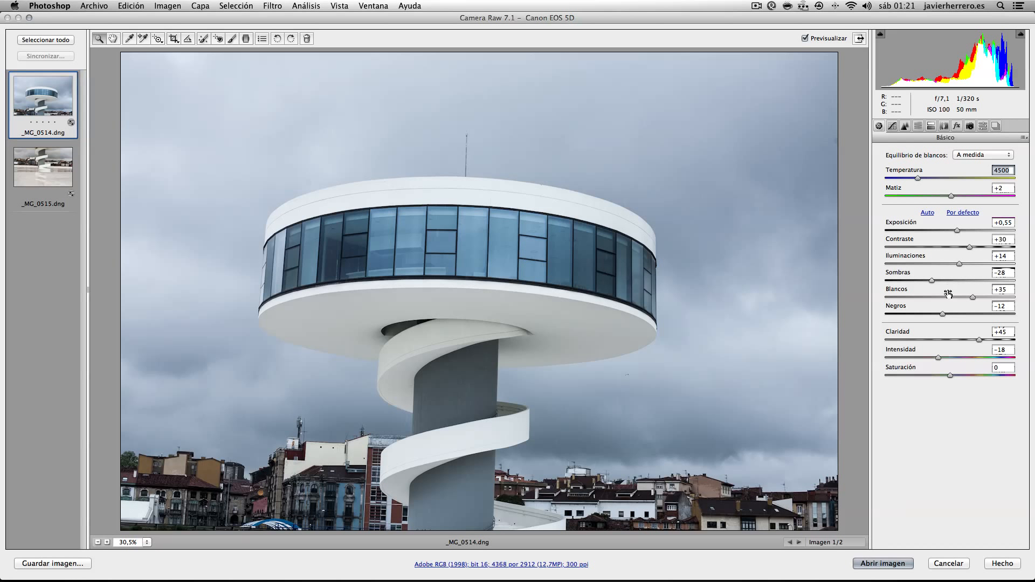
{"action": "left_click", "coordinate": [980, 340]}
{"action": "left_click_drag", "start_coordinate": [979, 341], "coordinate": [993, 341]}
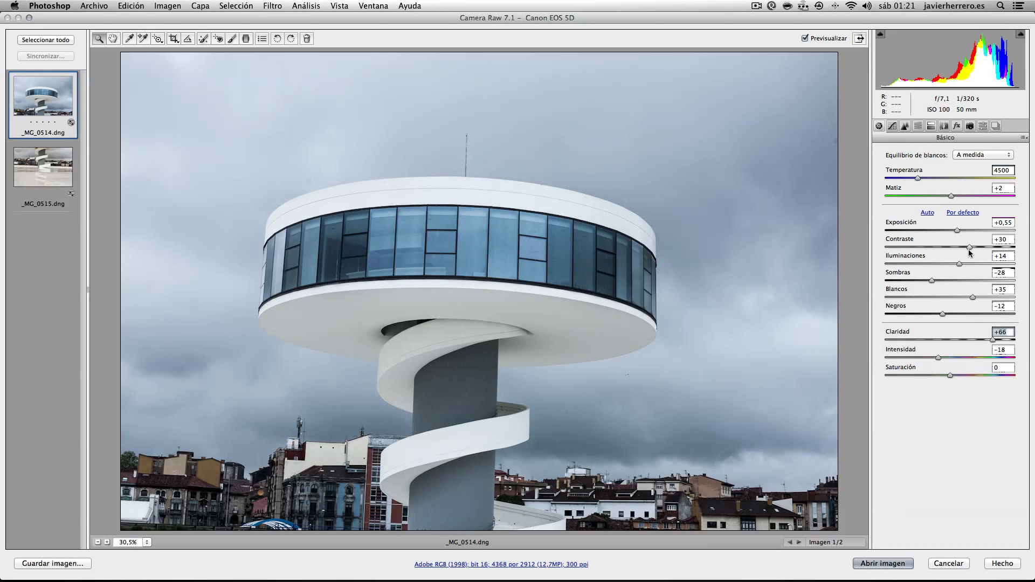
{"action": "left_click_drag", "start_coordinate": [969, 247], "coordinate": [980, 247]}
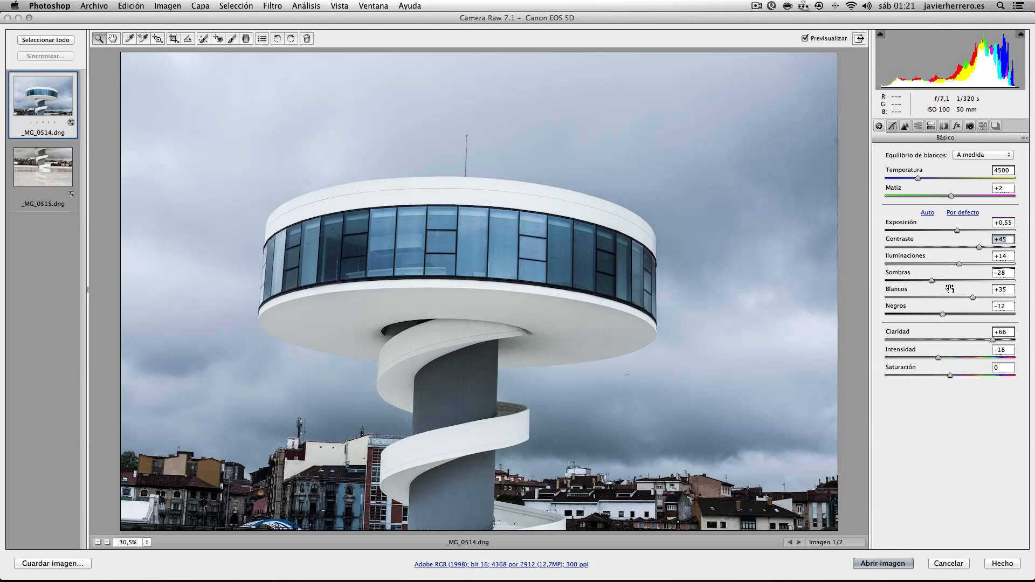
- Compare the two photos, select both and synchronise the Ajustes set of _MG_0514.dng to _MG_0515.dng
{"action": "left_click", "coordinate": [51, 171]}
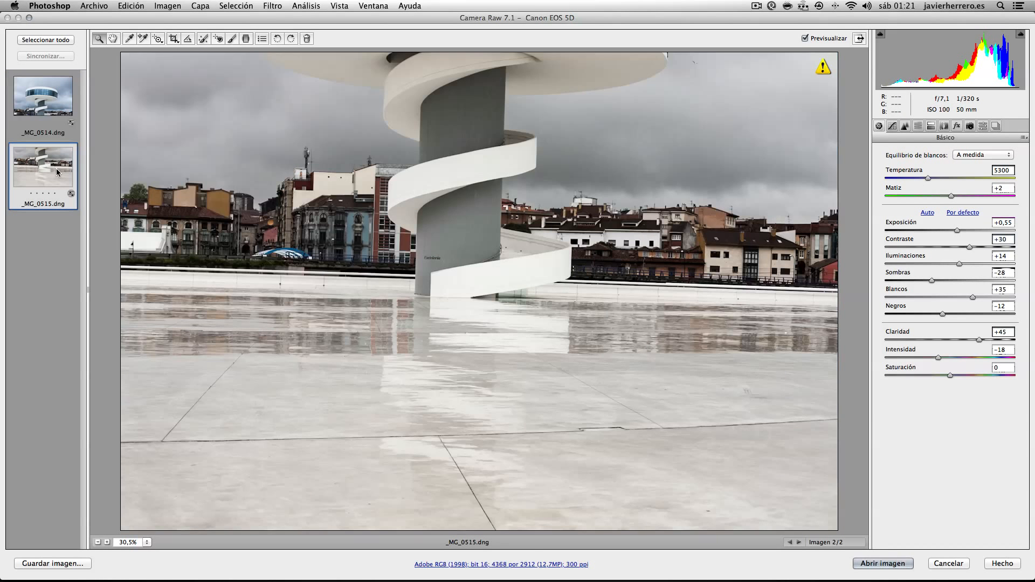
{"action": "left_click", "coordinate": [41, 119]}
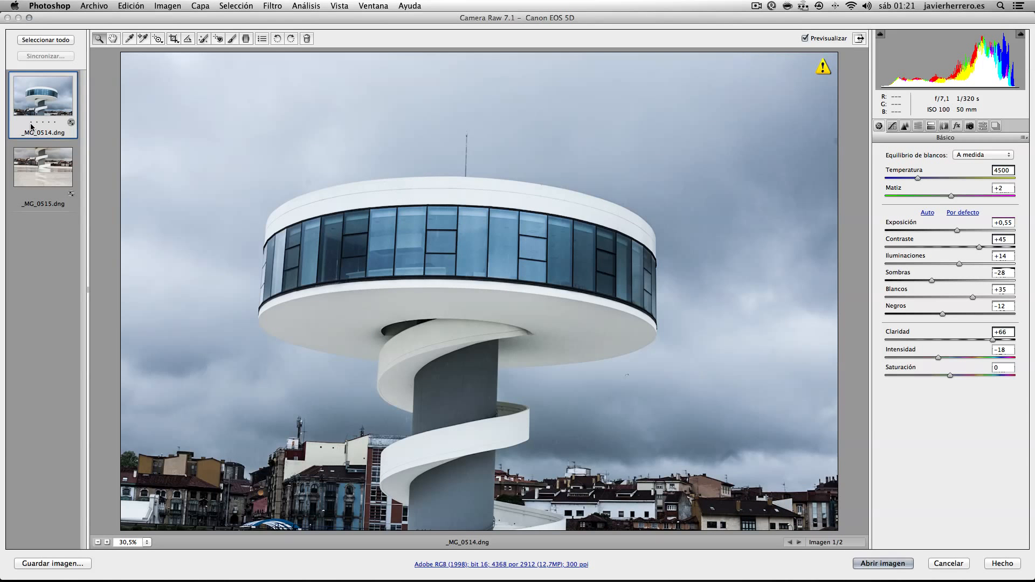
{"action": "left_click", "coordinate": [63, 40]}
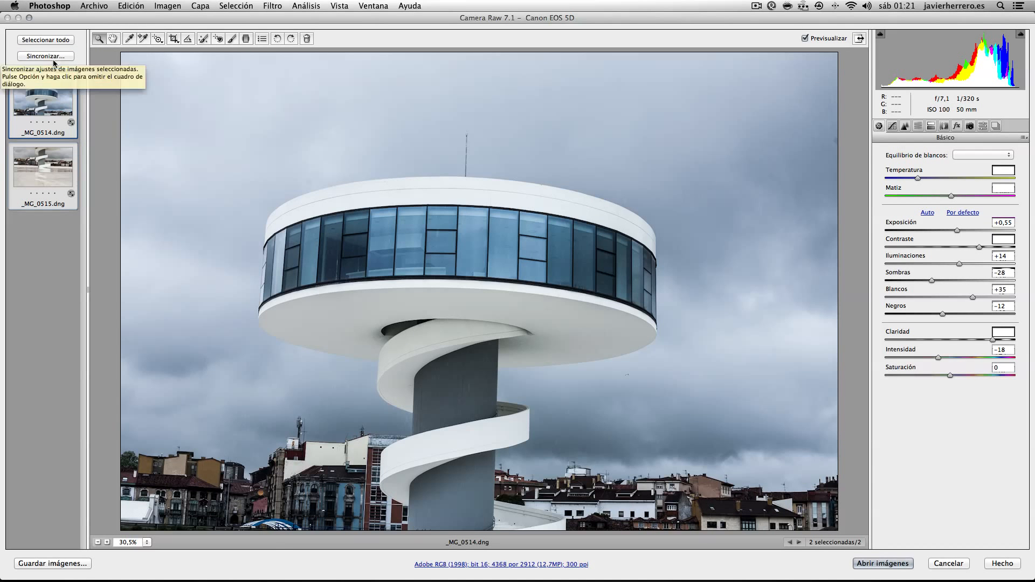
{"action": "left_click", "coordinate": [53, 56]}
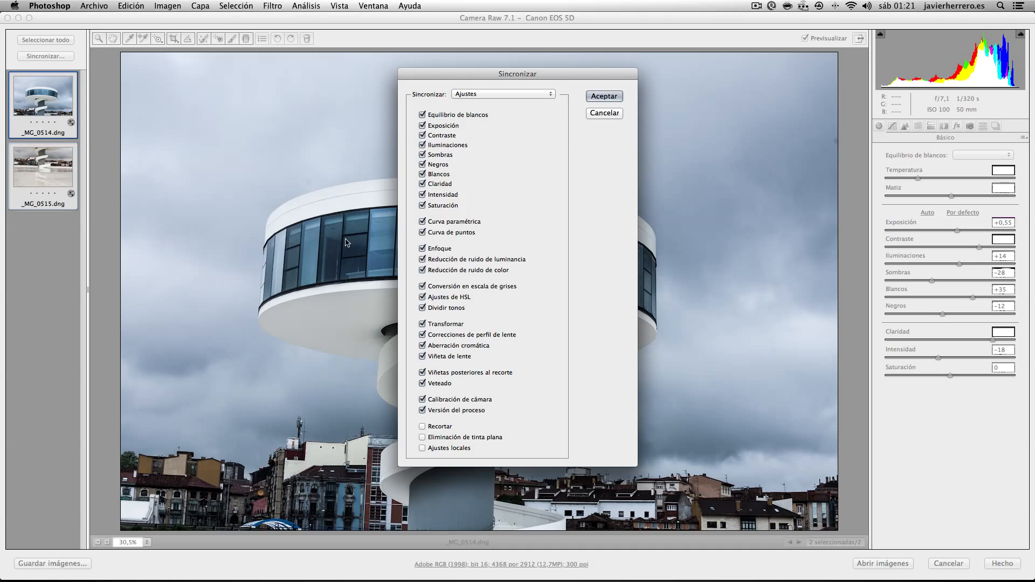
{"action": "left_click", "coordinate": [603, 97]}
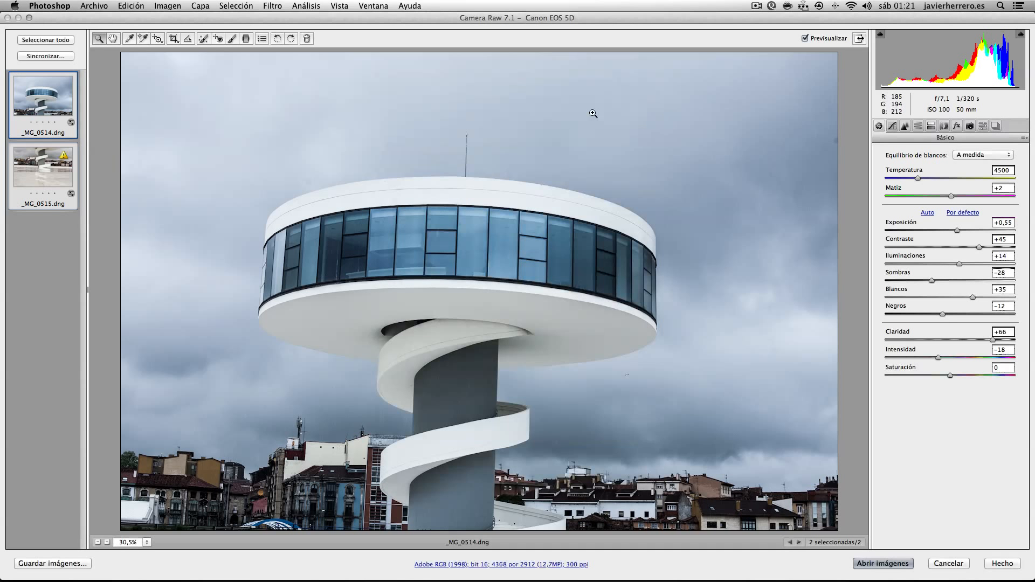
- Compare the matched tones of both photos and close Camera Raw keeping the adjustments without opening the images
{"action": "left_click", "coordinate": [45, 165]}
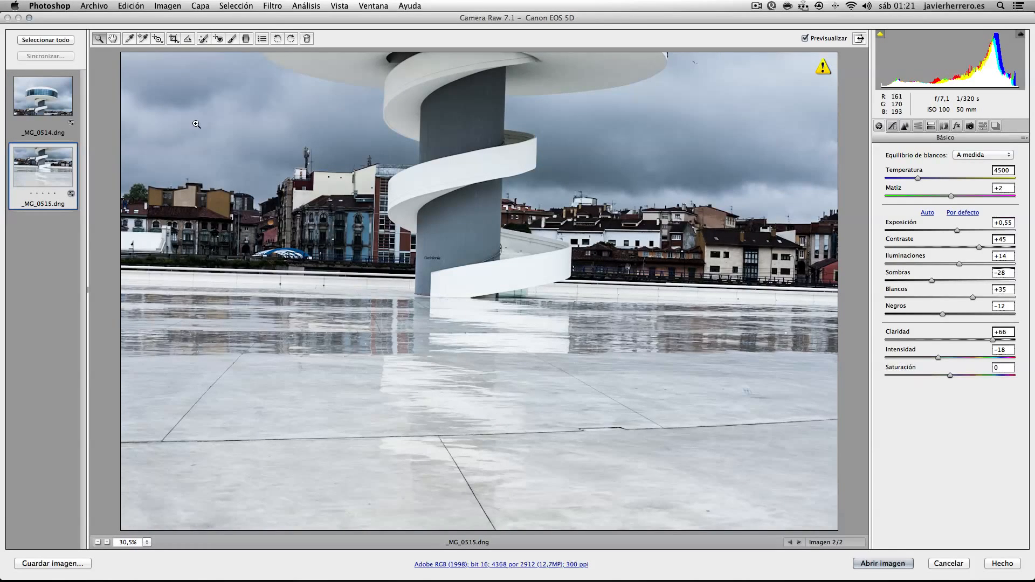
{"action": "left_click", "coordinate": [58, 130]}
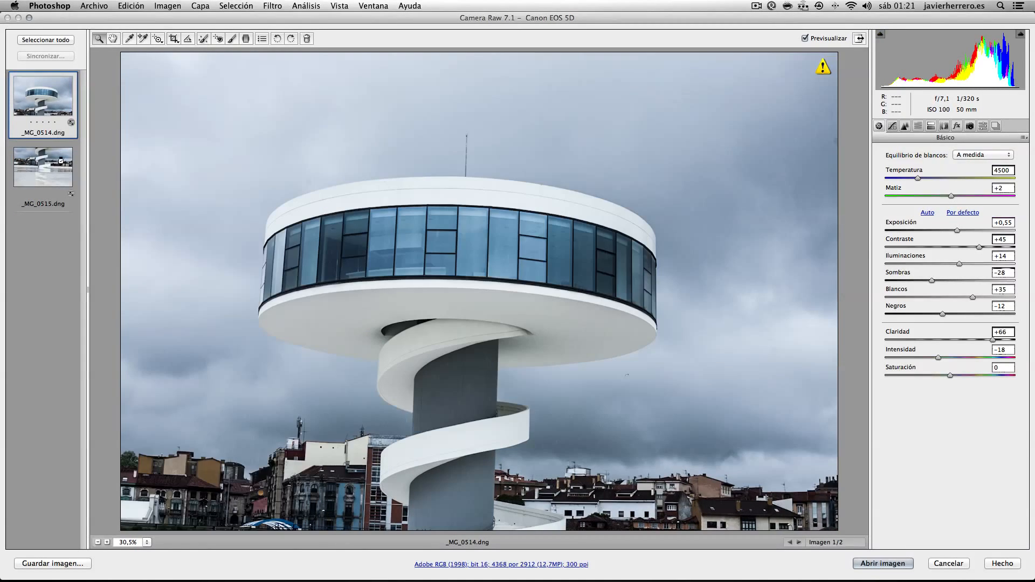
{"action": "left_click", "coordinate": [61, 164]}
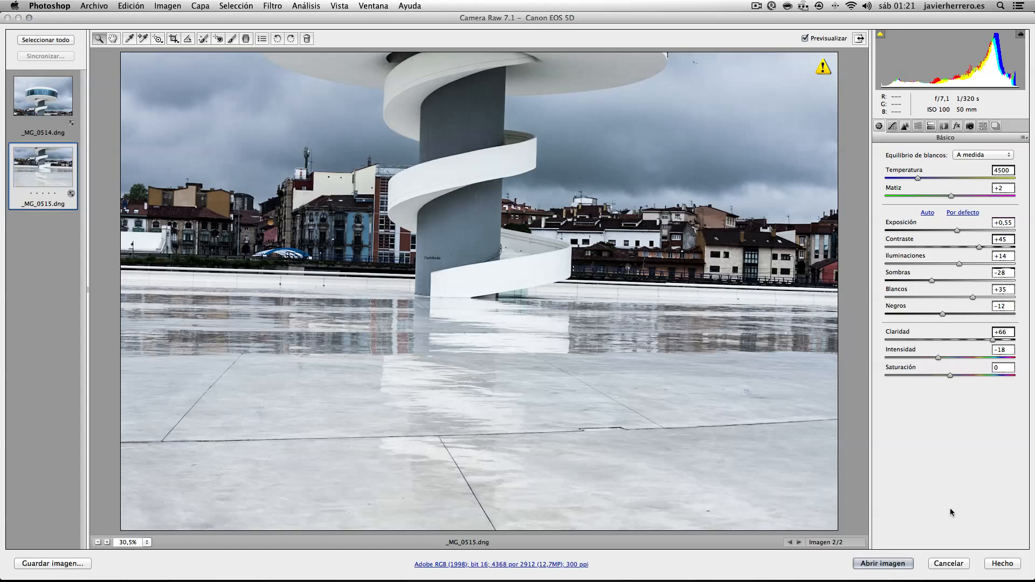
{"action": "left_click", "coordinate": [1007, 566]}
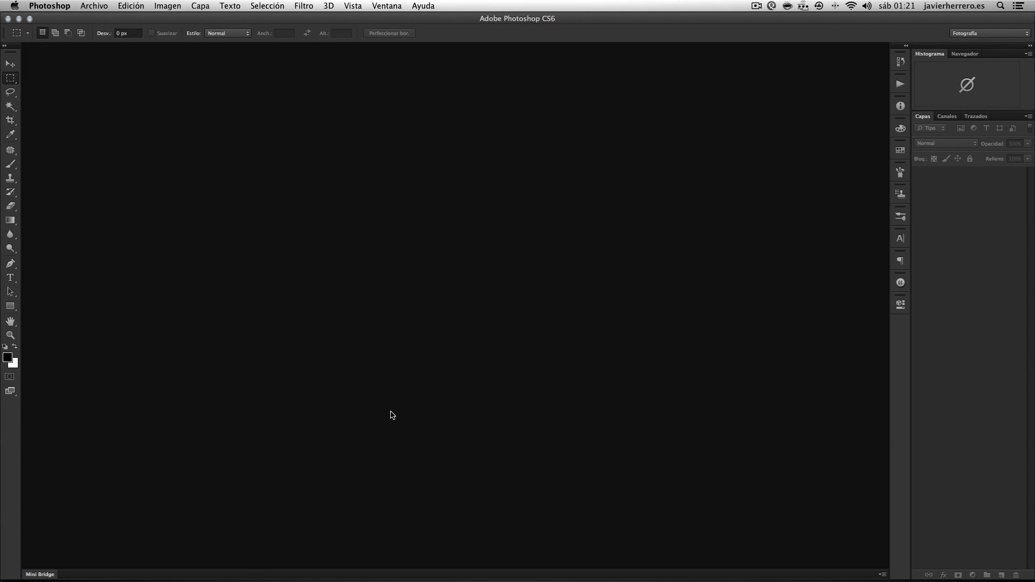
- Return to Bridge and select both adjusted photos, _MG_0514.dng and _MG_0515.dng
{"action": "key", "text": "super+Tab"}
{"action": "left_click", "coordinate": [473, 359]}
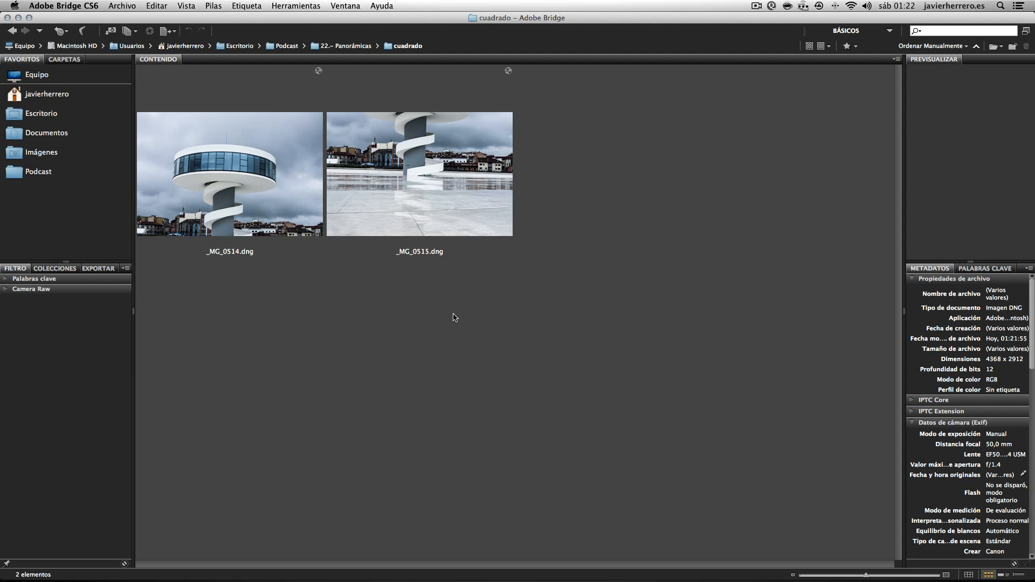
{"action": "left_click_drag", "start_coordinate": [499, 305], "coordinate": [253, 186]}
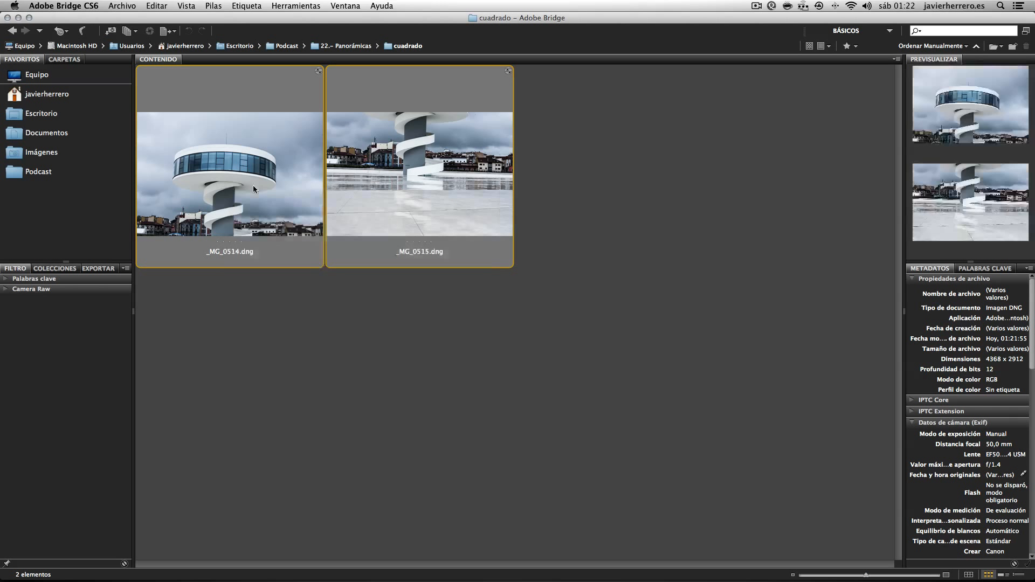
{"action": "left_click", "coordinate": [302, 7]}
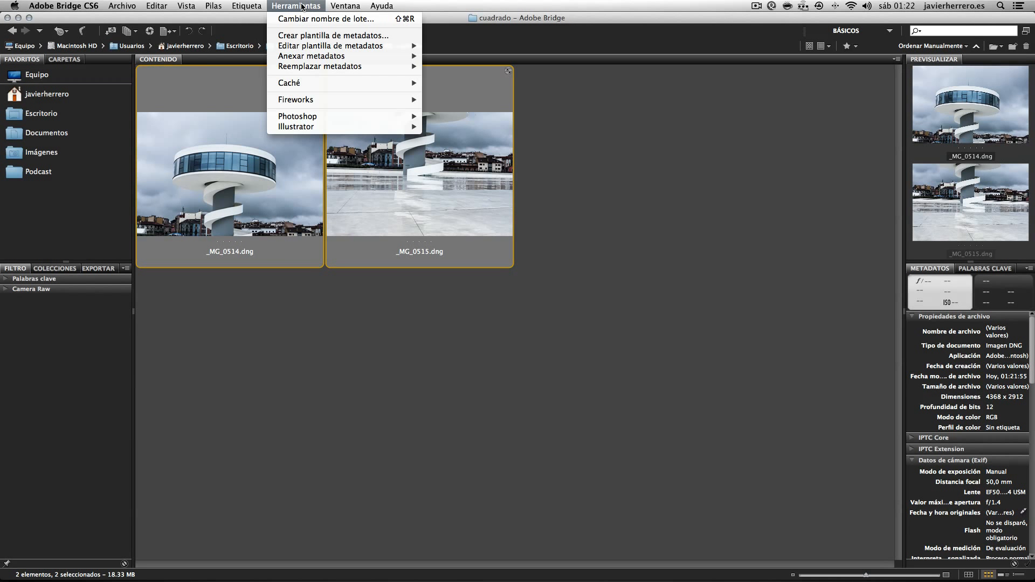
{"action": "mouse_move", "coordinate": [326, 116]}
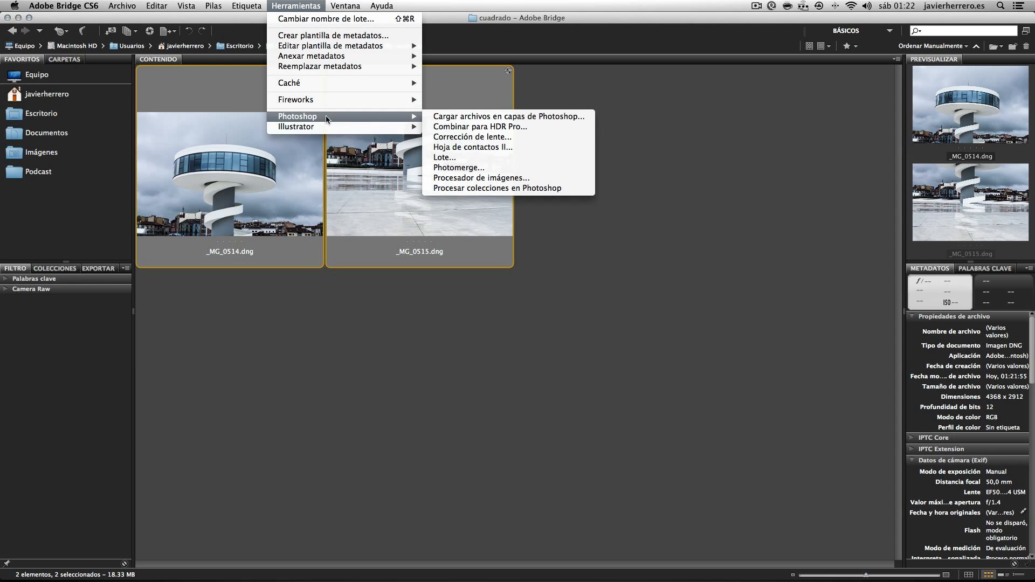
{"action": "left_click", "coordinate": [488, 178]}
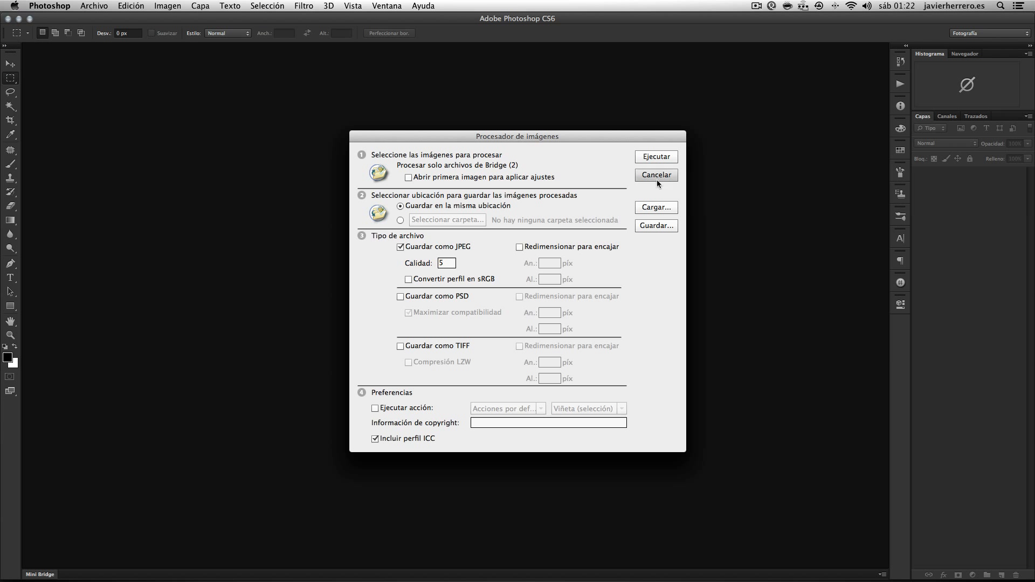
{"action": "left_click", "coordinate": [657, 175]}
{"action": "key", "text": "super+Tab"}
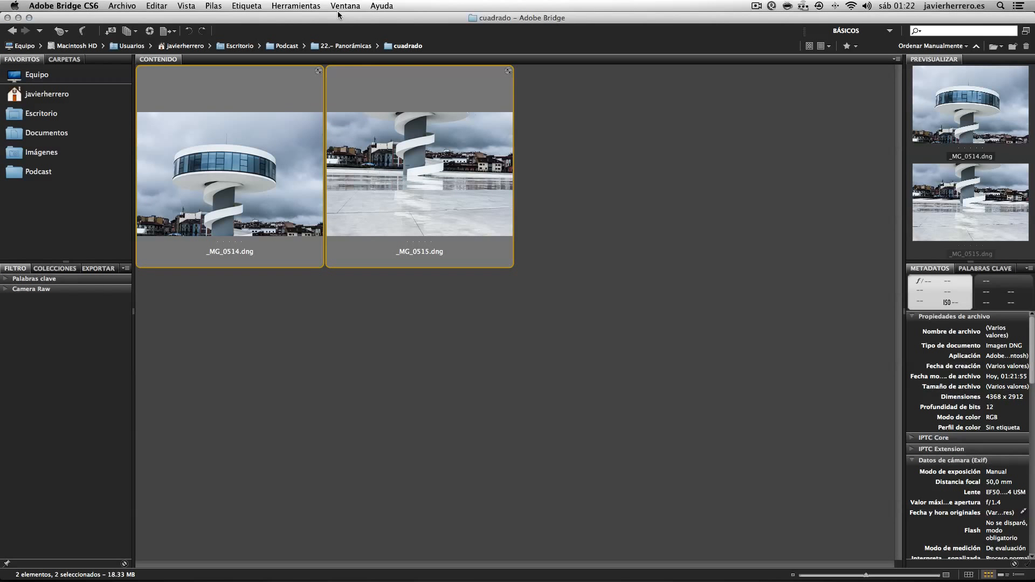
- Merge the two selected photos with Photomerge using Automática composition, Fusionar imágenes and Corrección de distorsión geométrica
{"action": "left_click", "coordinate": [296, 6]}
{"action": "mouse_move", "coordinate": [330, 117]}
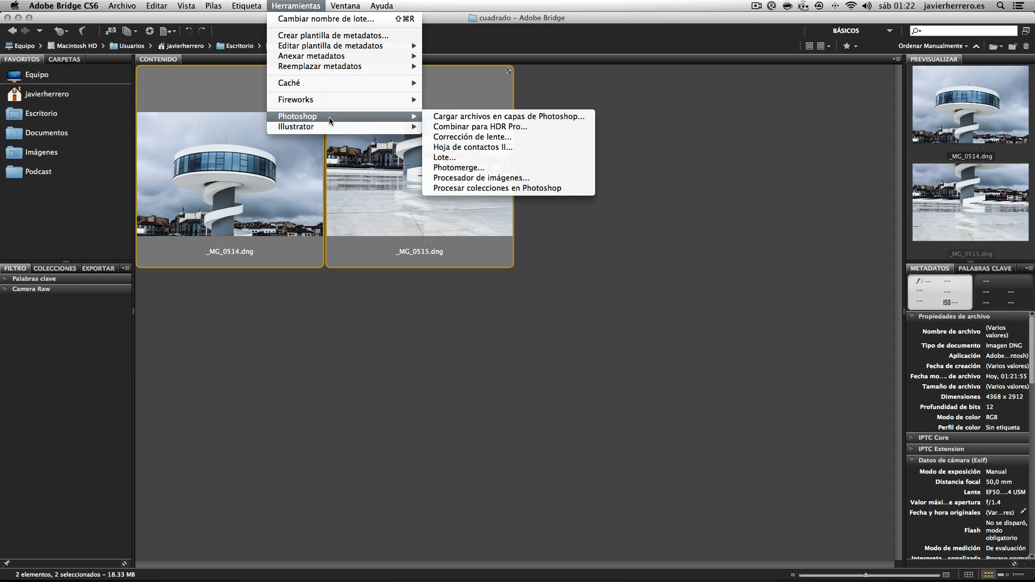
{"action": "left_click", "coordinate": [468, 168]}
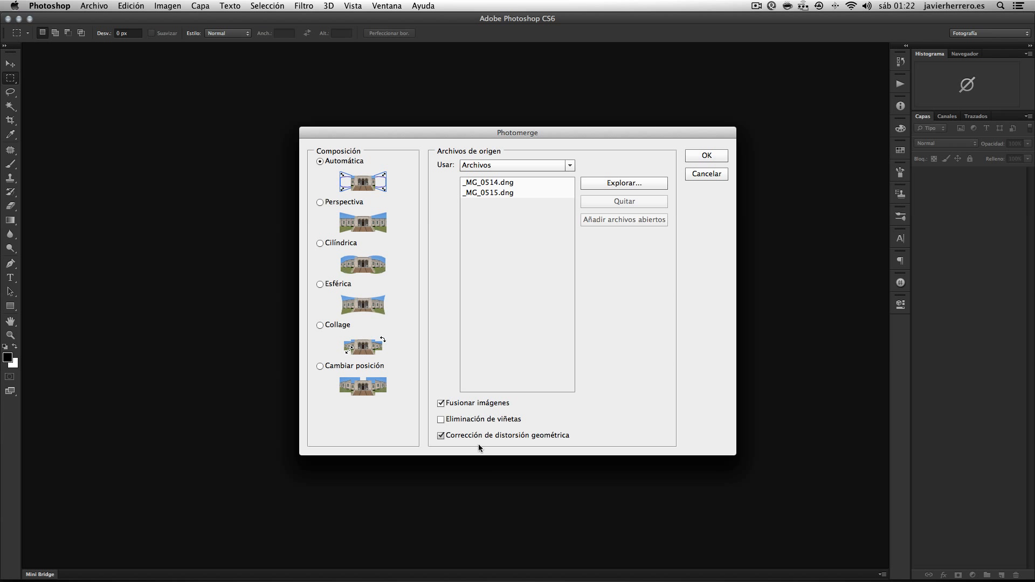
{"action": "left_click", "coordinate": [701, 159]}
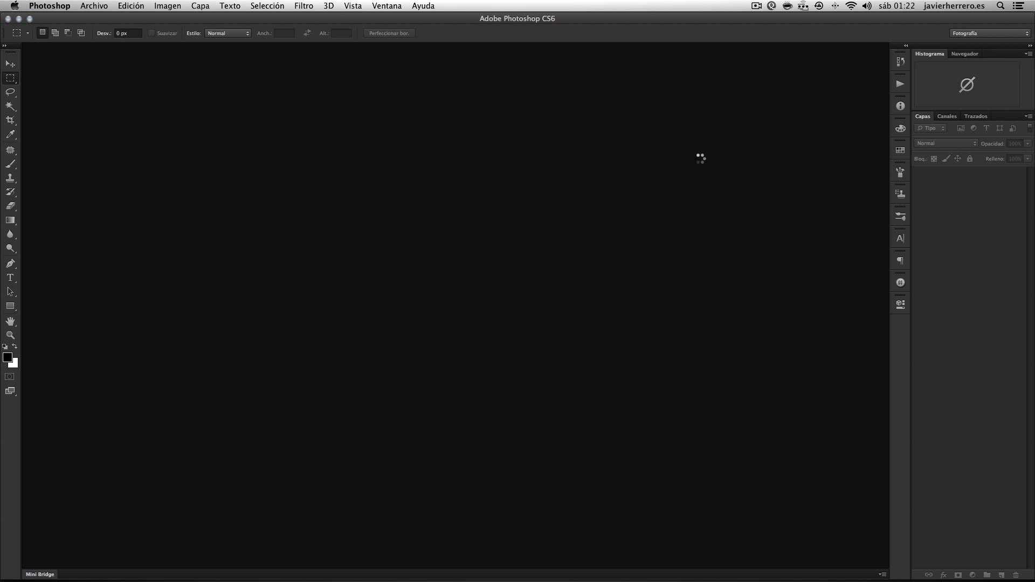
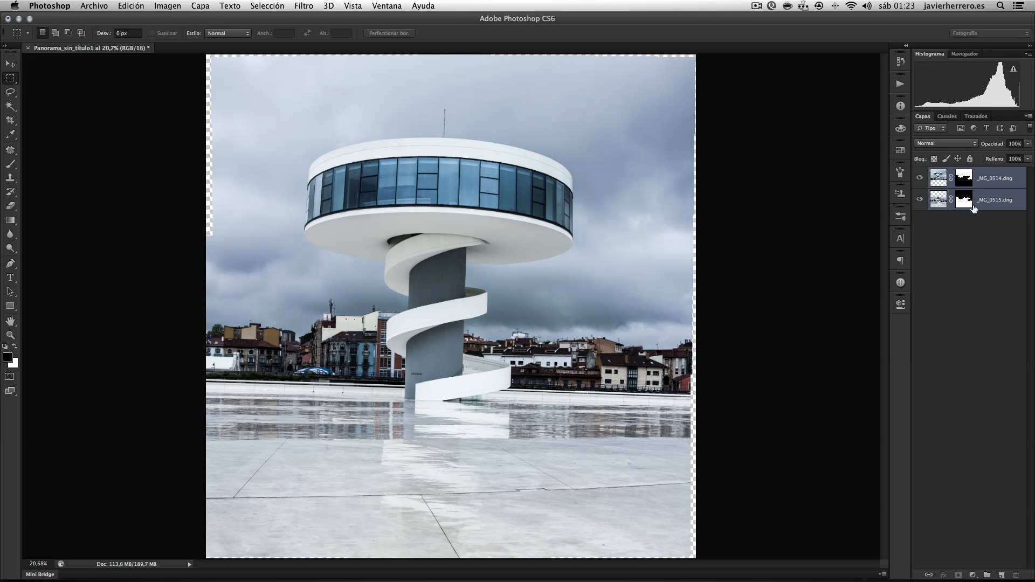
- Merge the two panorama layers into one and crop the image to a 1 x 1 (Cuadrado) ratio inside the transparent edges
{"action": "key", "text": "super+e"}
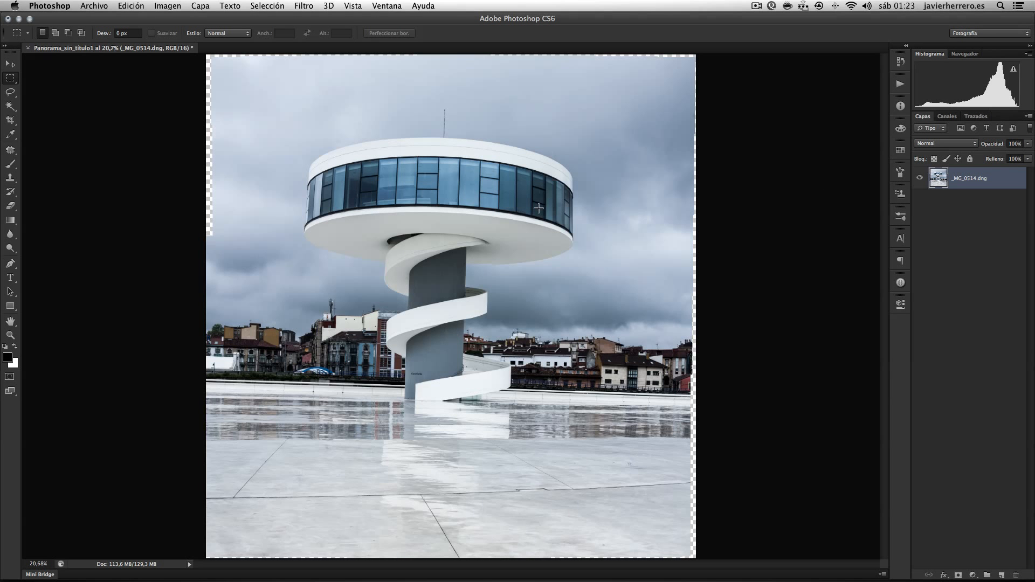
{"action": "left_click", "coordinate": [13, 120]}
{"action": "left_click", "coordinate": [60, 36]}
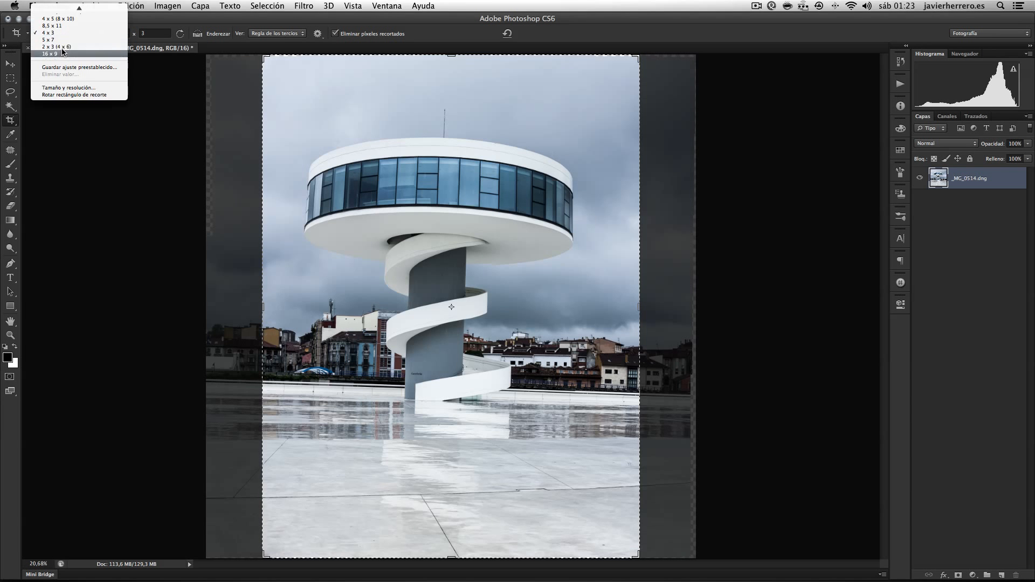
{"action": "left_click", "coordinate": [74, 39]}
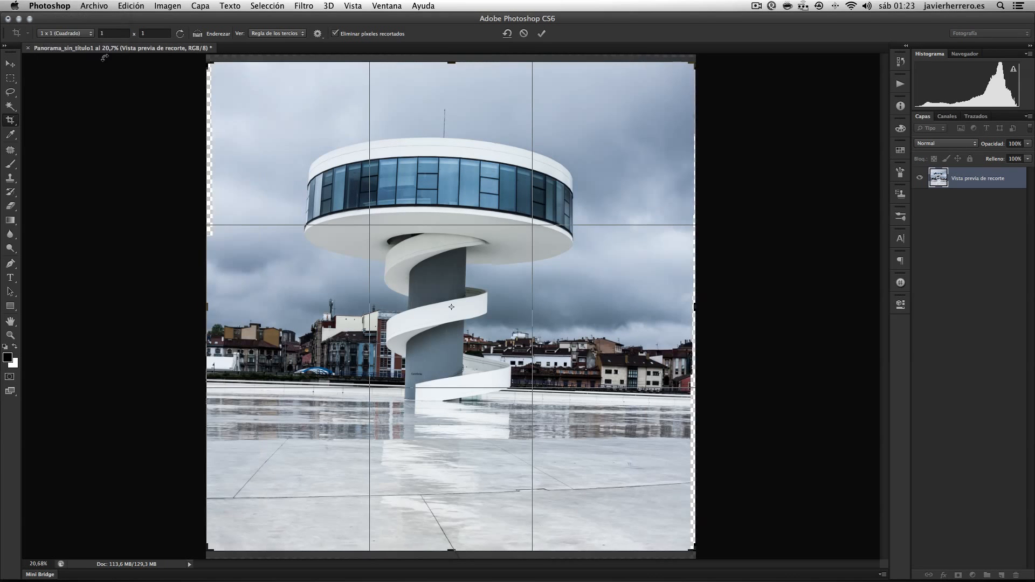
{"action": "left_click_drag", "start_coordinate": [208, 61], "coordinate": [214, 65]}
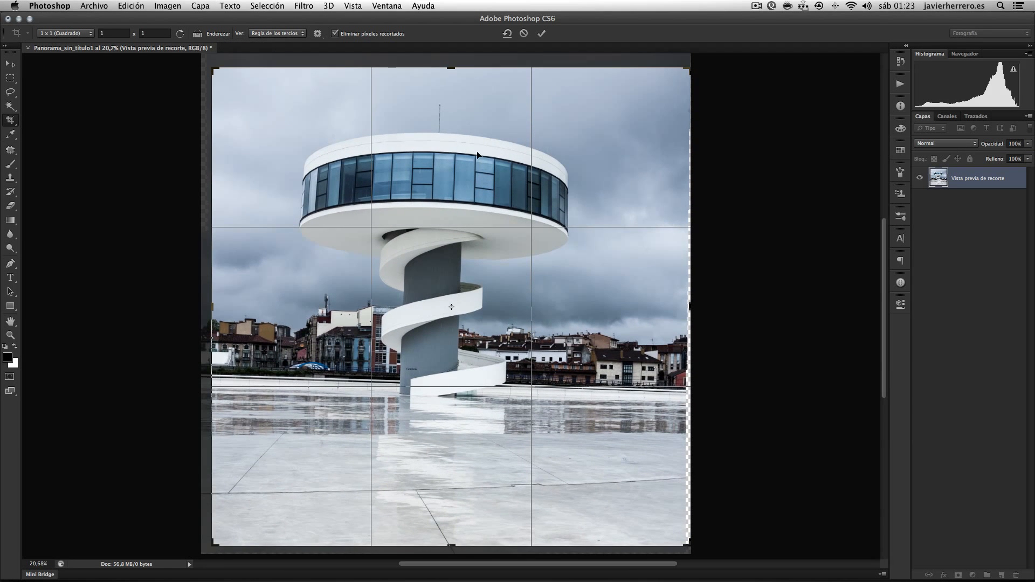
{"action": "left_click_drag", "start_coordinate": [689, 544], "coordinate": [684, 540]}
{"action": "left_click_drag", "start_coordinate": [618, 434], "coordinate": [623, 432]}
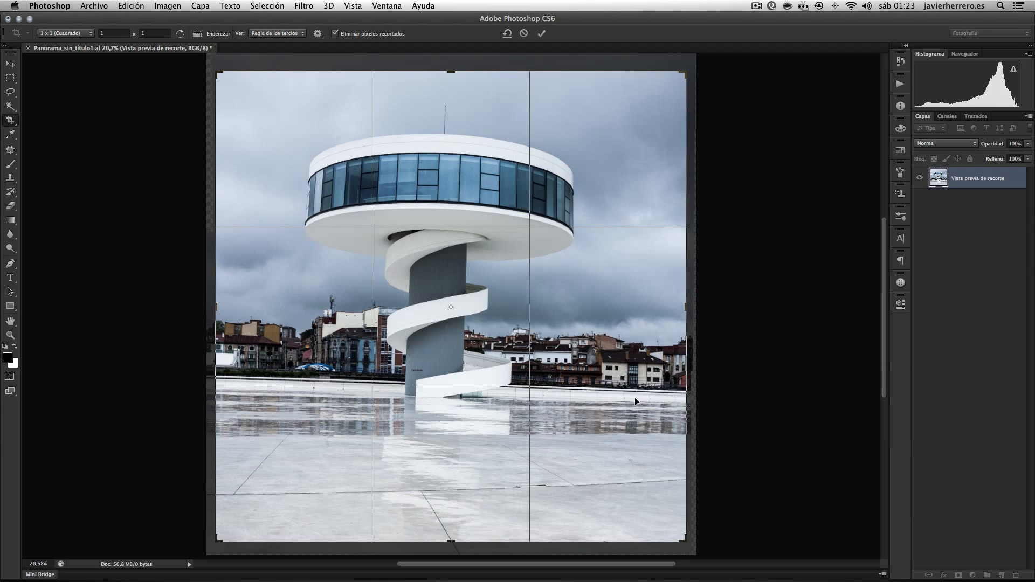
{"action": "key", "text": "Return"}
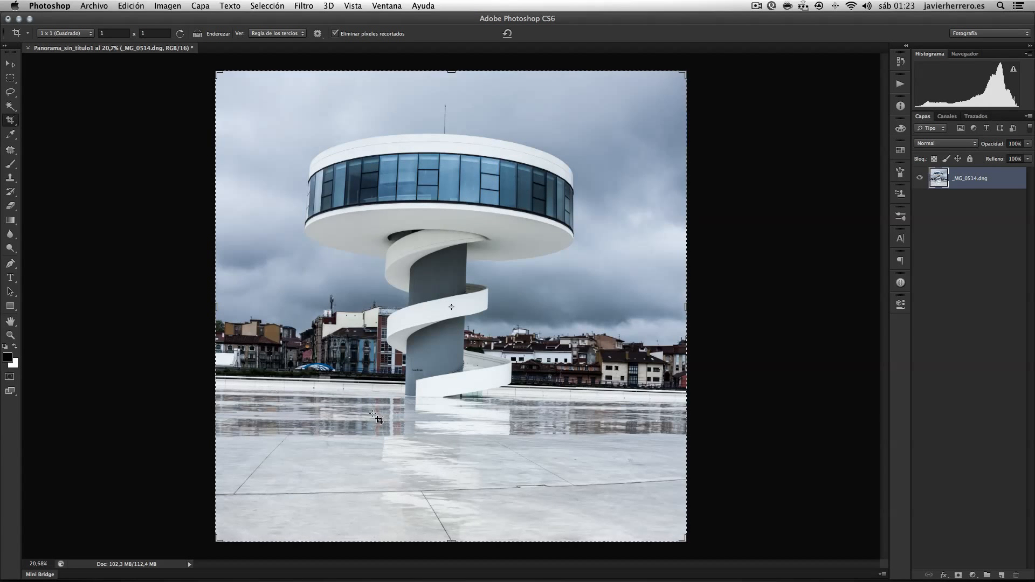
- Straighten the layer with the Regla tool, using a line along the low white wall at the far edge of the plaza
{"action": "left_click", "coordinate": [16, 137]}
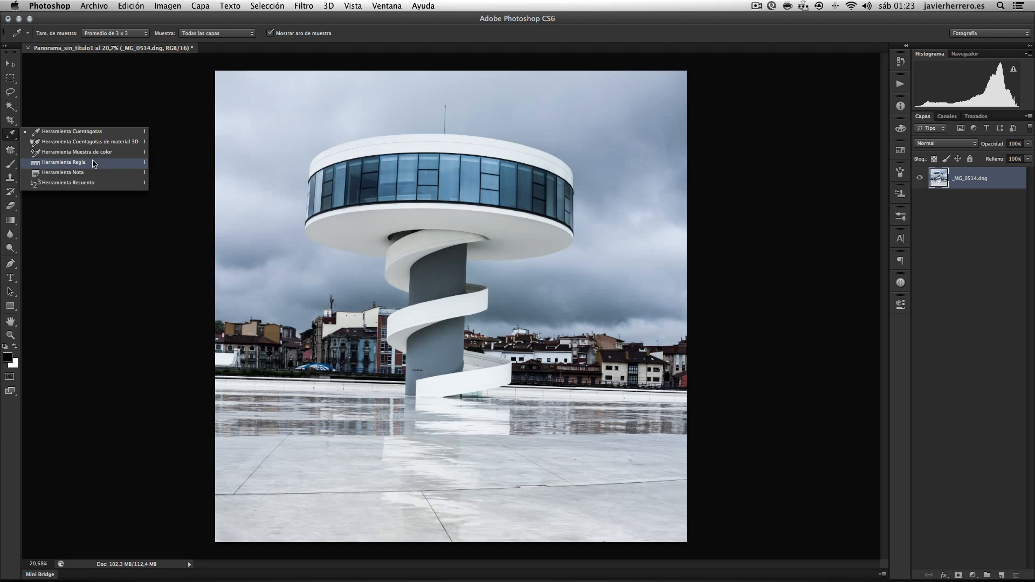
{"action": "left_click", "coordinate": [96, 238]}
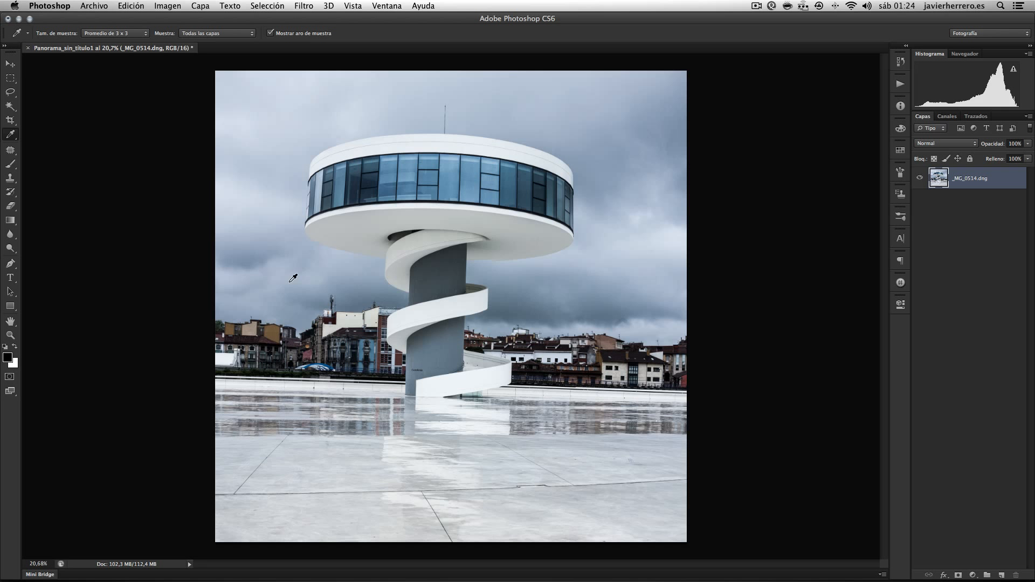
{"action": "left_click", "coordinate": [11, 134]}
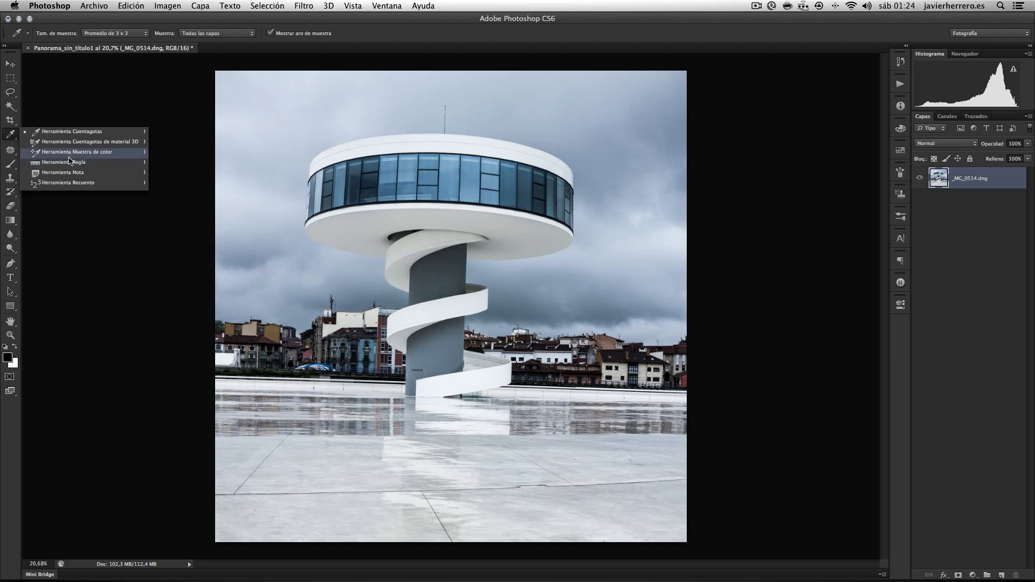
{"action": "left_click", "coordinate": [52, 165]}
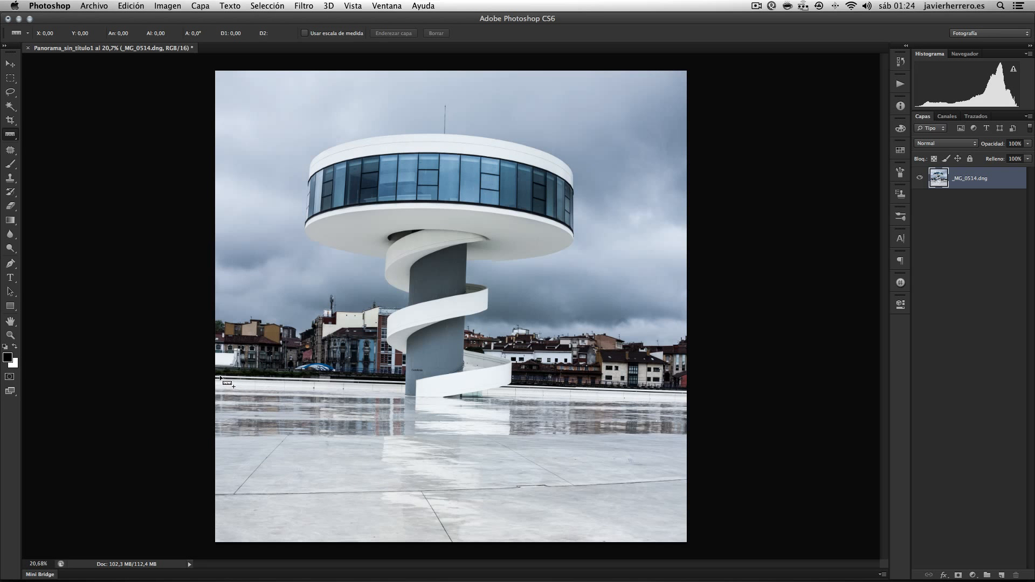
{"action": "left_click_drag", "start_coordinate": [221, 377], "coordinate": [675, 391]}
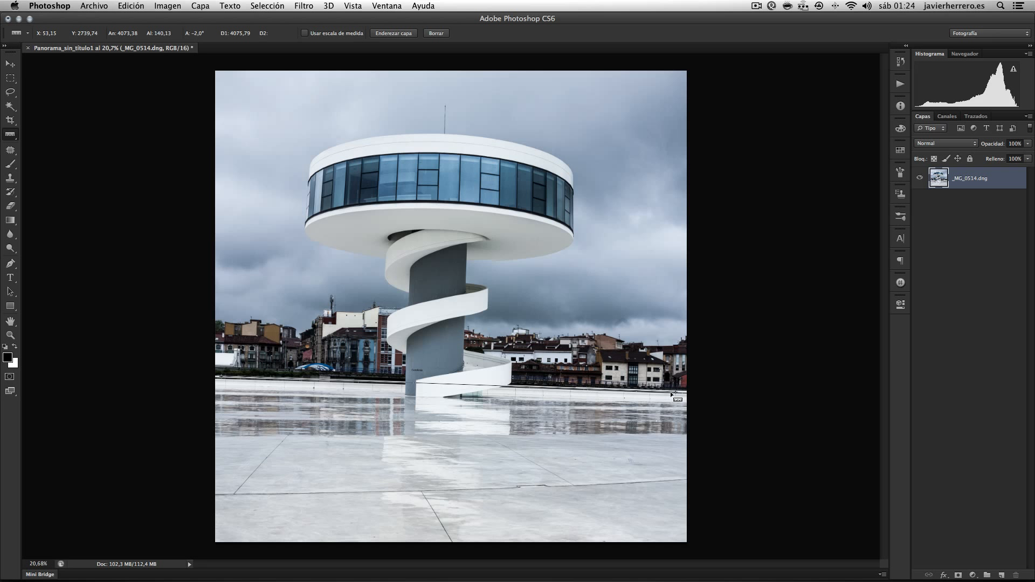
{"action": "left_click", "coordinate": [390, 33]}
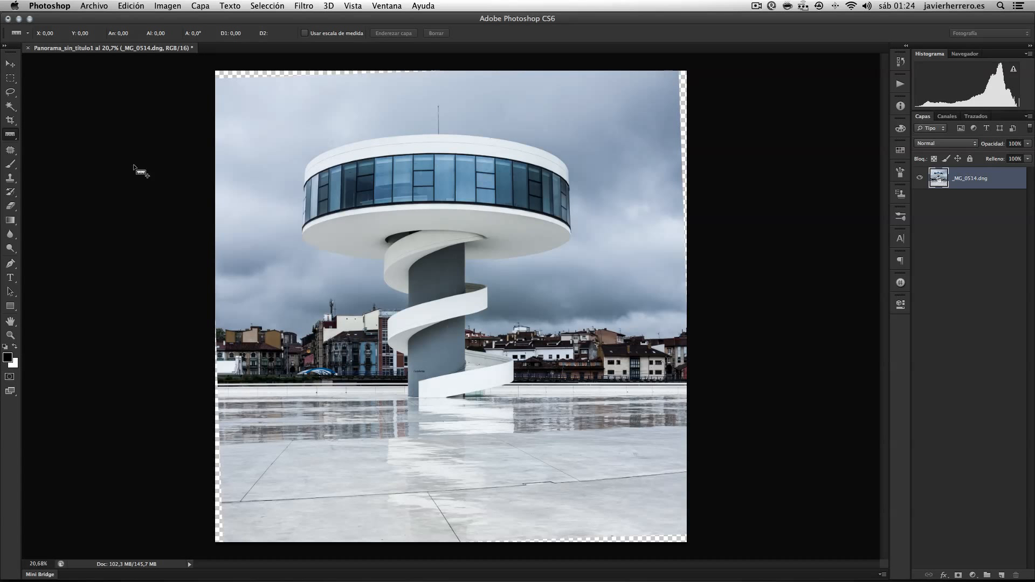
- Measure the angle of both vertical edges of the tower's central column with the Regla tool
{"action": "left_click_drag", "start_coordinate": [409, 269], "coordinate": [411, 284]}
{"action": "left_click_drag", "start_coordinate": [412, 370], "coordinate": [408, 396]}
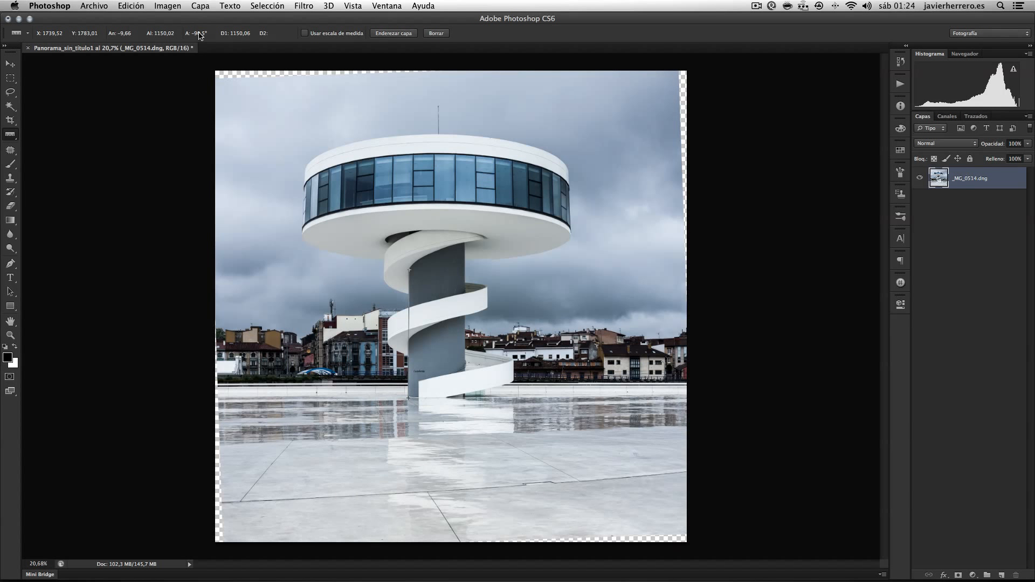
{"action": "mouse_move", "coordinate": [465, 244]}
{"action": "left_mouse_down"}
{"action": "mouse_move", "coordinate": [475, 281]}
{"action": "mouse_move", "coordinate": [467, 399]}
{"action": "left_mouse_up"}
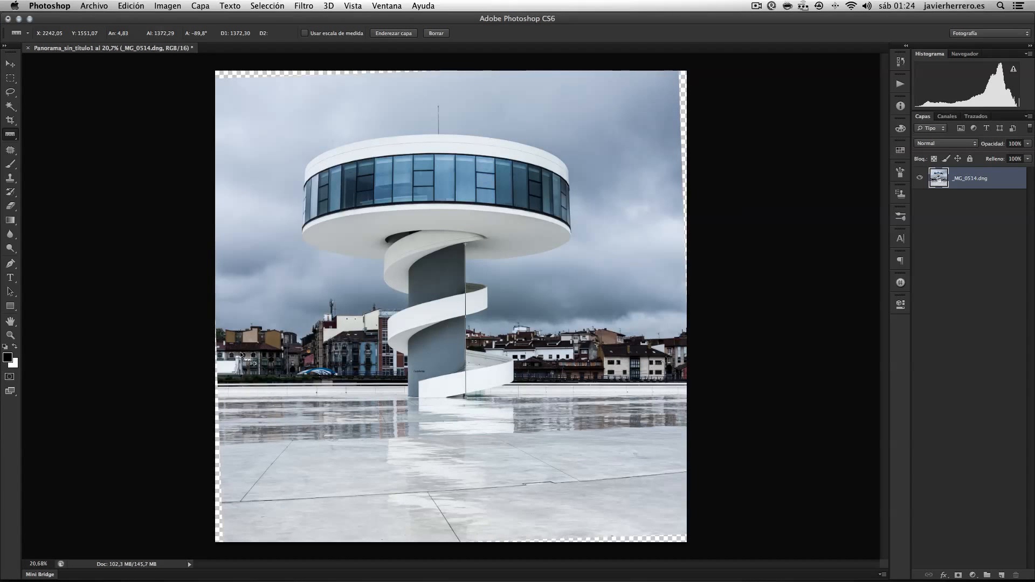
{"action": "left_click", "coordinate": [10, 92]}
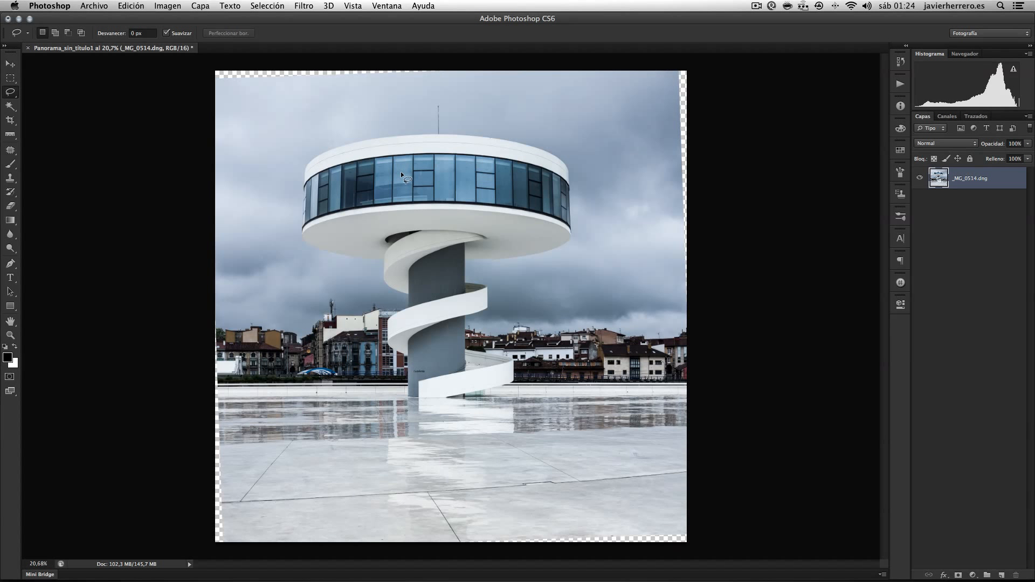
- Try to cover the transparent edges by warping the layer's four corners outward with a free transform
{"action": "key", "text": "super+t"}
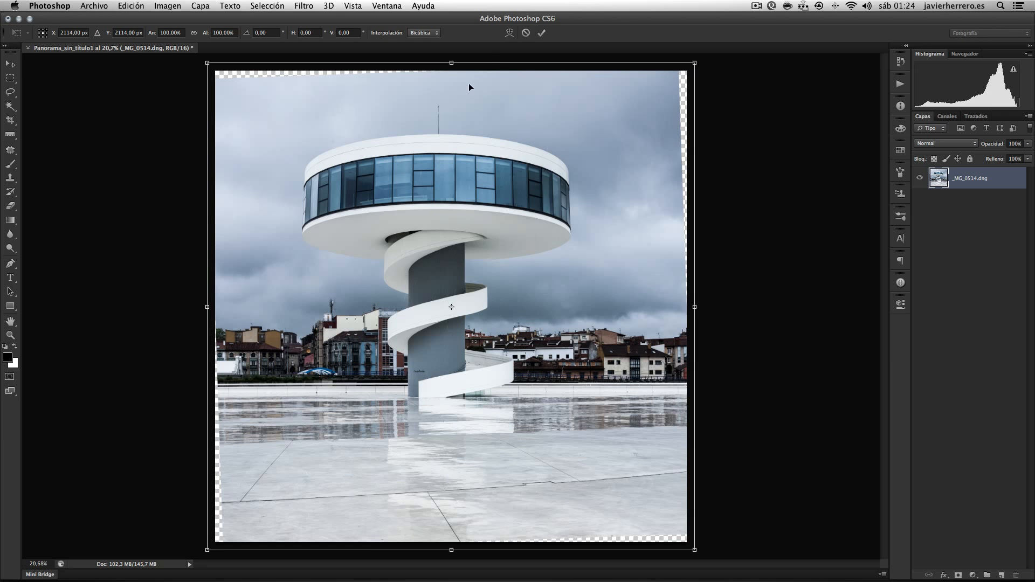
{"action": "left_click", "coordinate": [509, 32]}
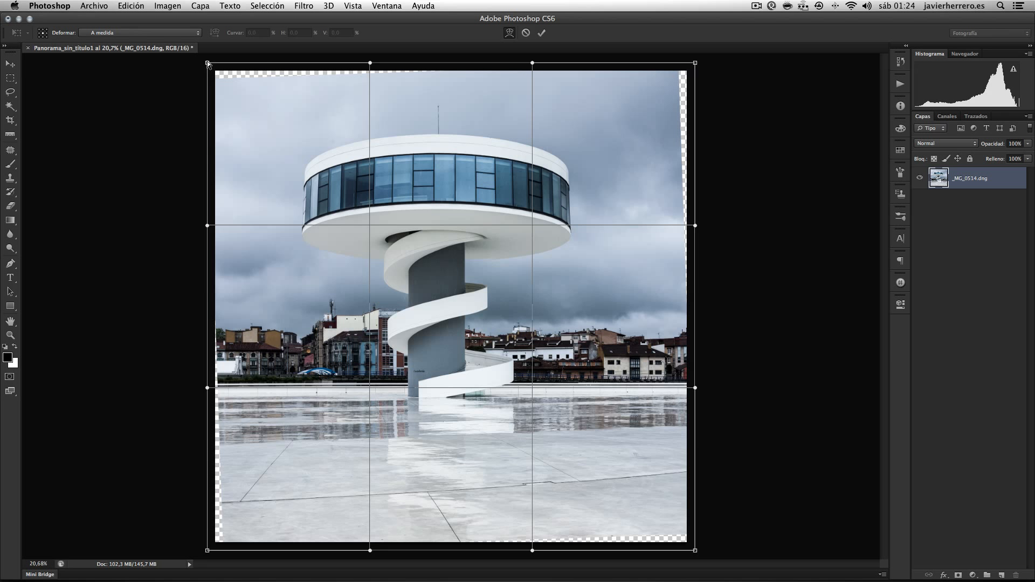
{"action": "left_click_drag", "start_coordinate": [208, 54], "coordinate": [208, 54]}
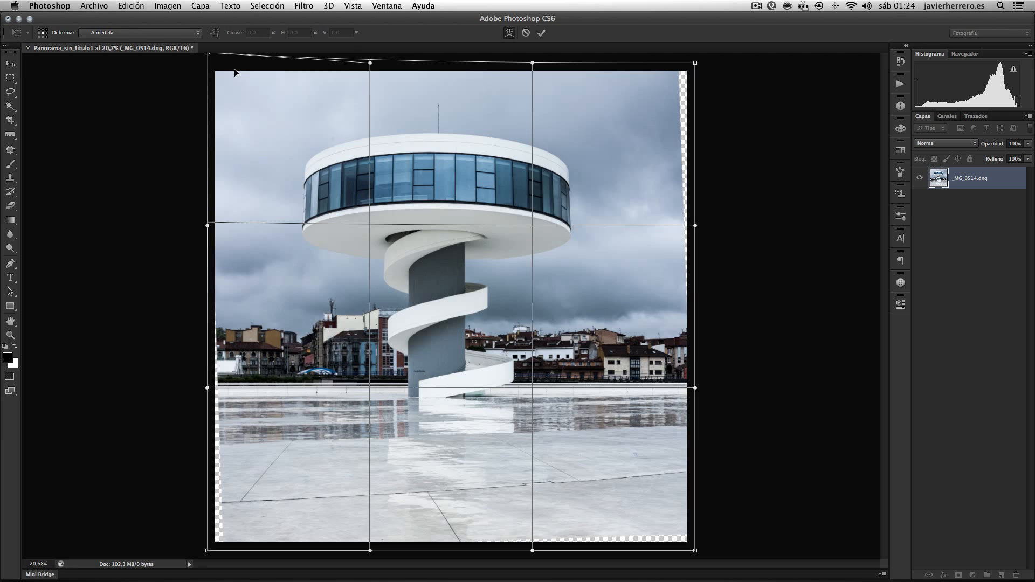
{"action": "left_click_drag", "start_coordinate": [696, 63], "coordinate": [706, 62]}
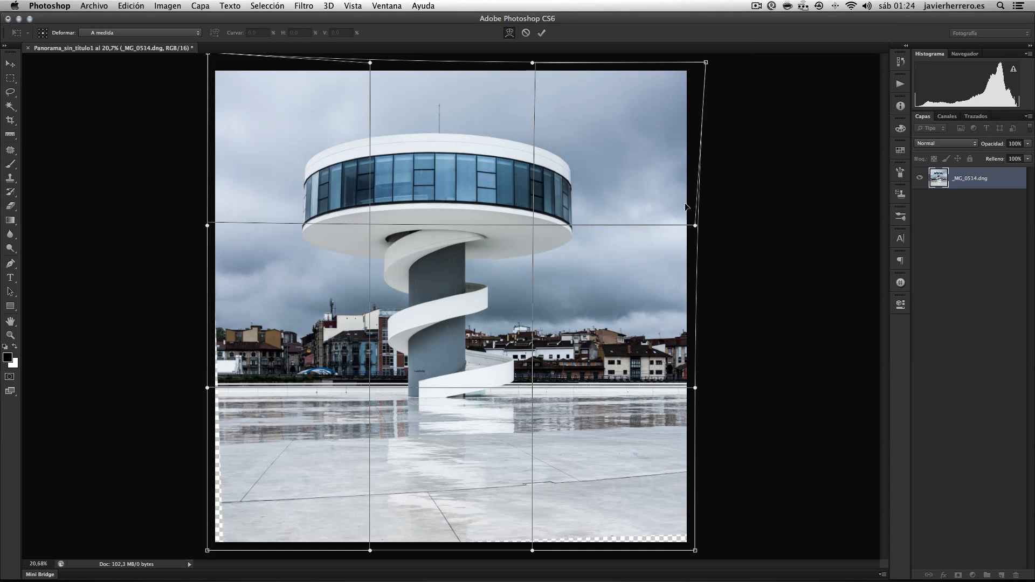
{"action": "left_click_drag", "start_coordinate": [683, 550], "coordinate": [699, 563]}
{"action": "left_click_drag", "start_coordinate": [207, 551], "coordinate": [195, 550]}
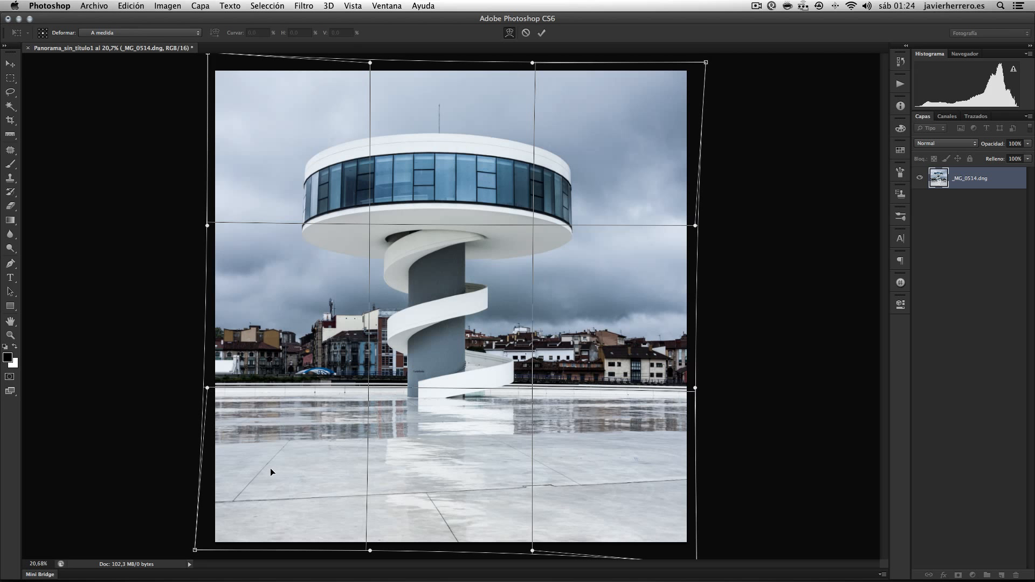
{"action": "key", "text": "Return"}
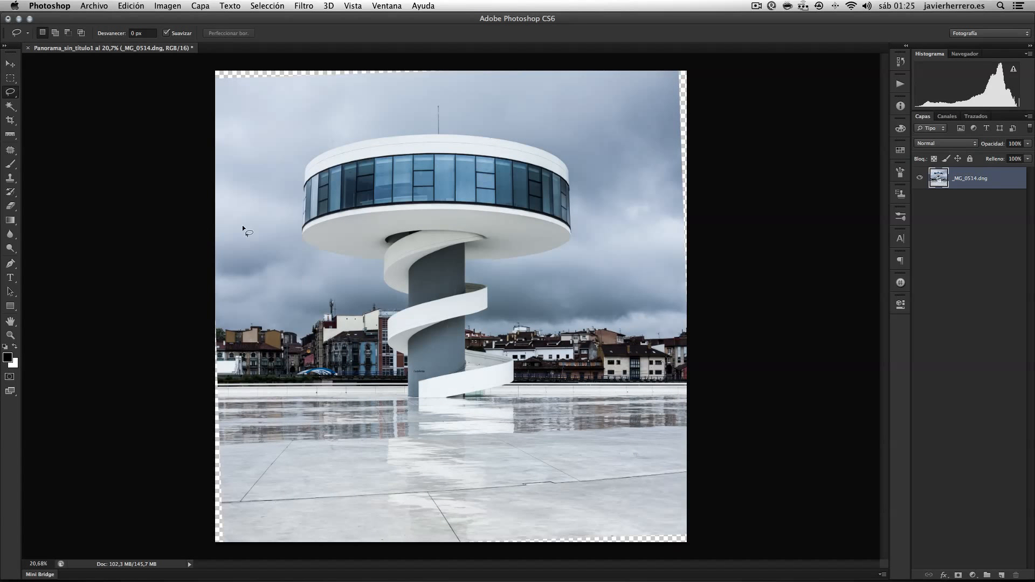
- Select the transparent strip along the top edge of the sky with the Lasso and fill it using Según el contenido
{"action": "mouse_move", "coordinate": [203, 68]}
{"action": "left_mouse_down"}
{"action": "mouse_move", "coordinate": [253, 89]}
{"action": "mouse_move", "coordinate": [436, 75]}
{"action": "mouse_move", "coordinate": [413, 58]}
{"action": "mouse_move", "coordinate": [206, 65]}
{"action": "left_mouse_up"}
{"action": "left_click", "coordinate": [141, 7]}
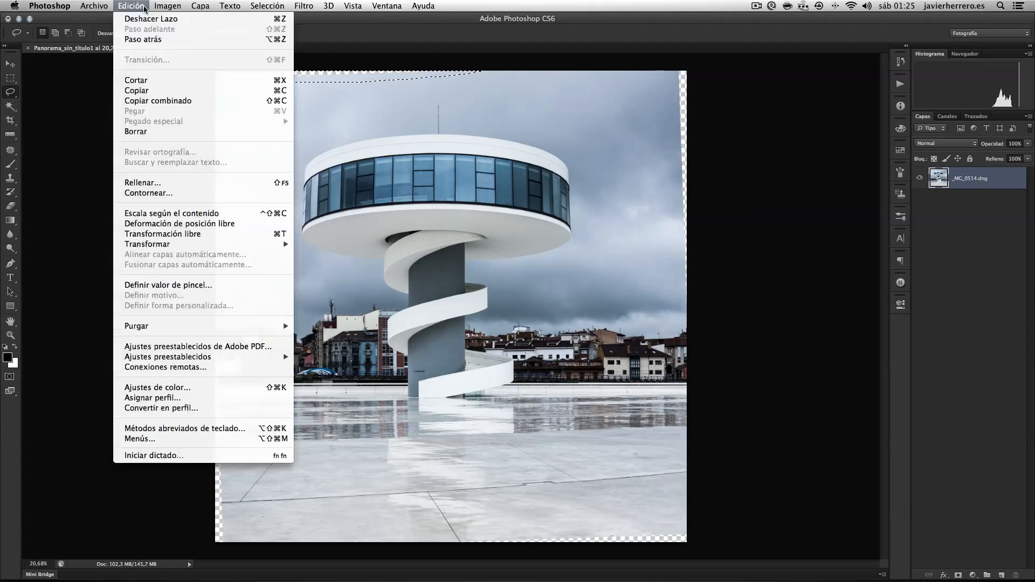
{"action": "left_click", "coordinate": [188, 178]}
{"action": "left_click", "coordinate": [636, 225]}
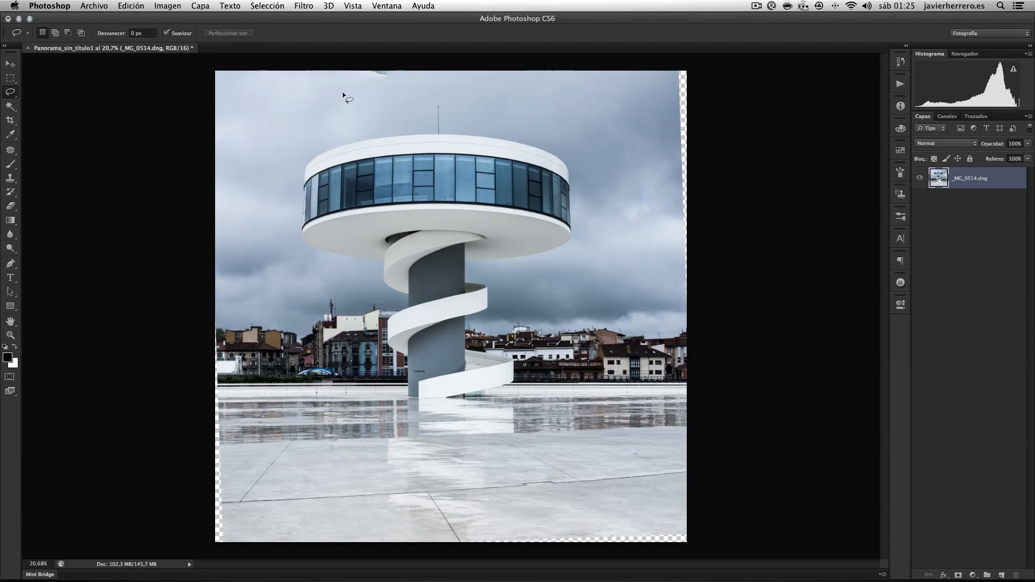
- Lasso the small leftover blotch at the top of the sky and fill it using Según el contenido, Normal mode, 100% opacity
{"action": "mouse_move", "coordinate": [363, 63]}
{"action": "left_mouse_down"}
{"action": "mouse_move", "coordinate": [393, 61]}
{"action": "mouse_move", "coordinate": [367, 60]}
{"action": "left_mouse_up"}
{"action": "left_click", "coordinate": [131, 5]}
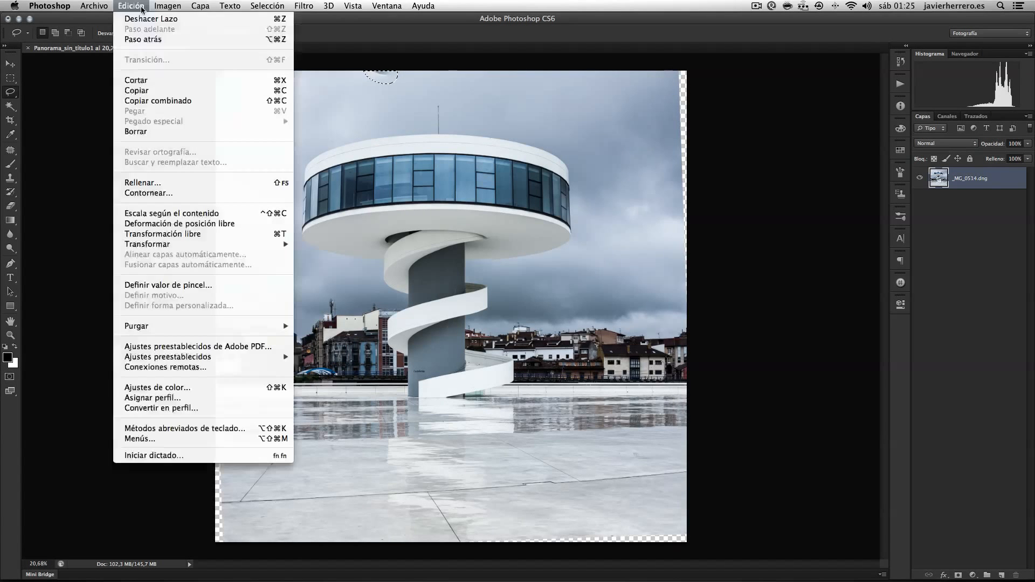
{"action": "left_click", "coordinate": [135, 186]}
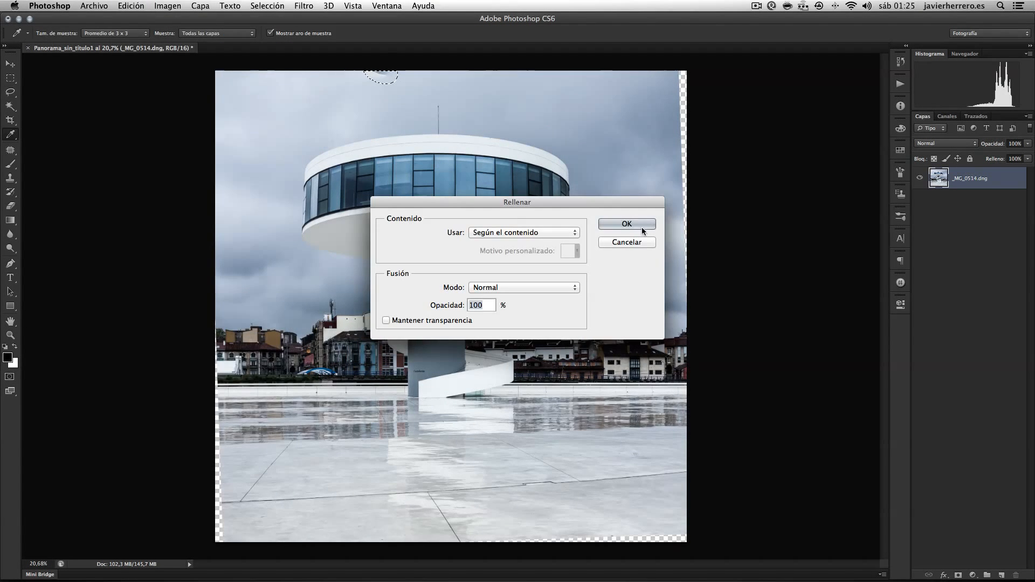
{"action": "left_click", "coordinate": [625, 227]}
- Try a content-aware fill on a lasso selection of the transparent strip along the sky's right edge
{"action": "mouse_move", "coordinate": [699, 70]}
{"action": "left_mouse_down"}
{"action": "mouse_move", "coordinate": [668, 107]}
{"action": "mouse_move", "coordinate": [667, 256]}
{"action": "left_mouse_up"}
{"action": "left_click_drag", "start_coordinate": [710, 319], "coordinate": [711, 319]}
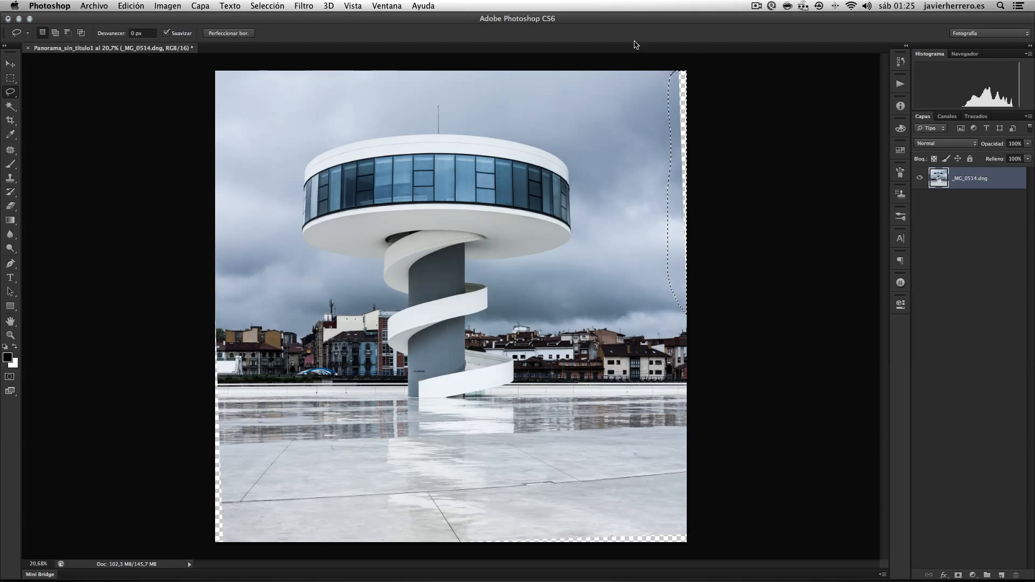
{"action": "left_click", "coordinate": [132, 7]}
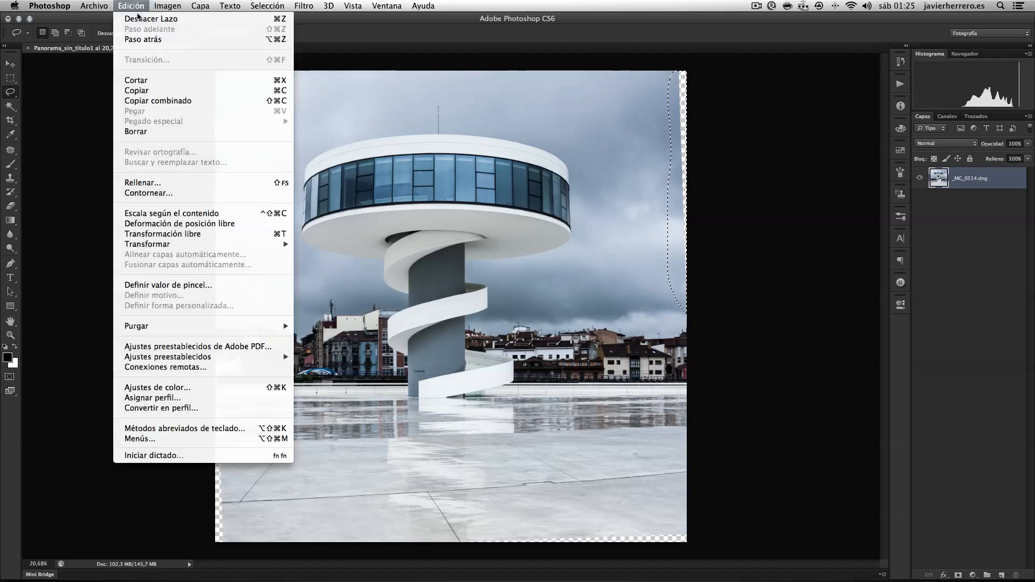
{"action": "left_click", "coordinate": [176, 183]}
{"action": "left_click", "coordinate": [645, 230]}
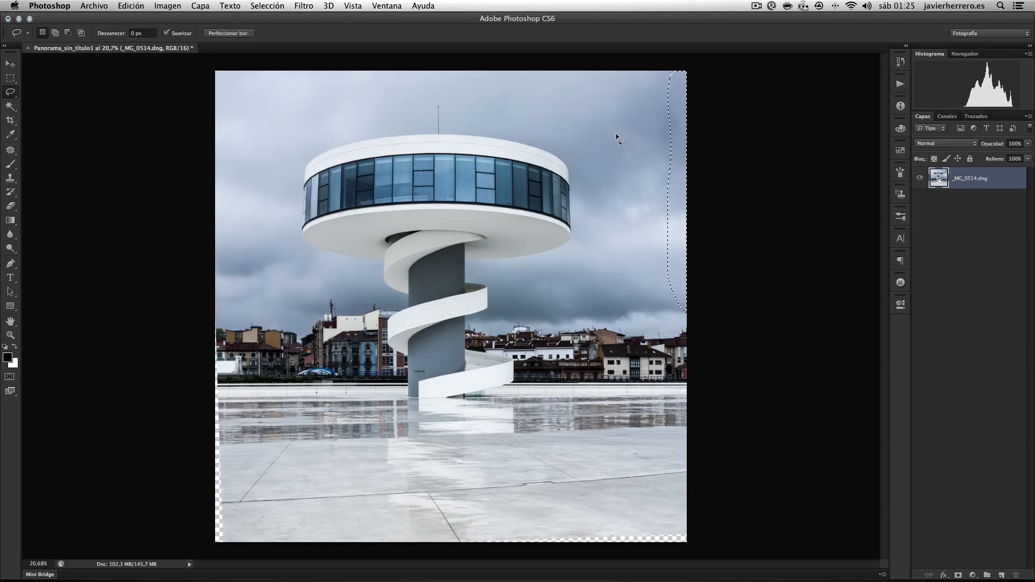
{"action": "key", "text": "Delete"}
{"action": "key", "text": "super+d"}
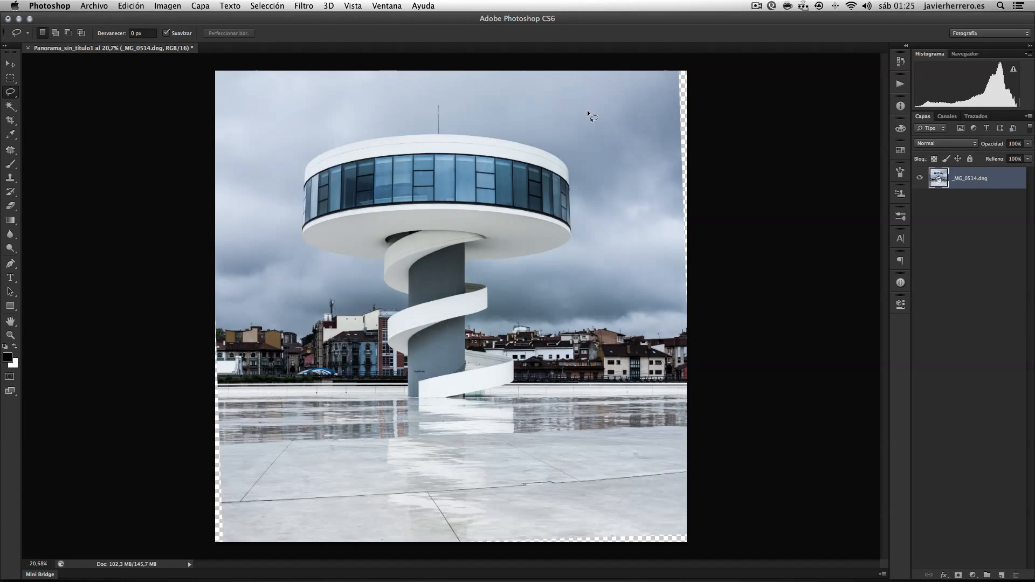
- Cover the transparent strip at the sky's right edge with the Pincel corrector at size 299, sampling the clouds near the upper right corner
{"action": "left_click", "coordinate": [11, 178]}
{"action": "left_click", "coordinate": [11, 178]}
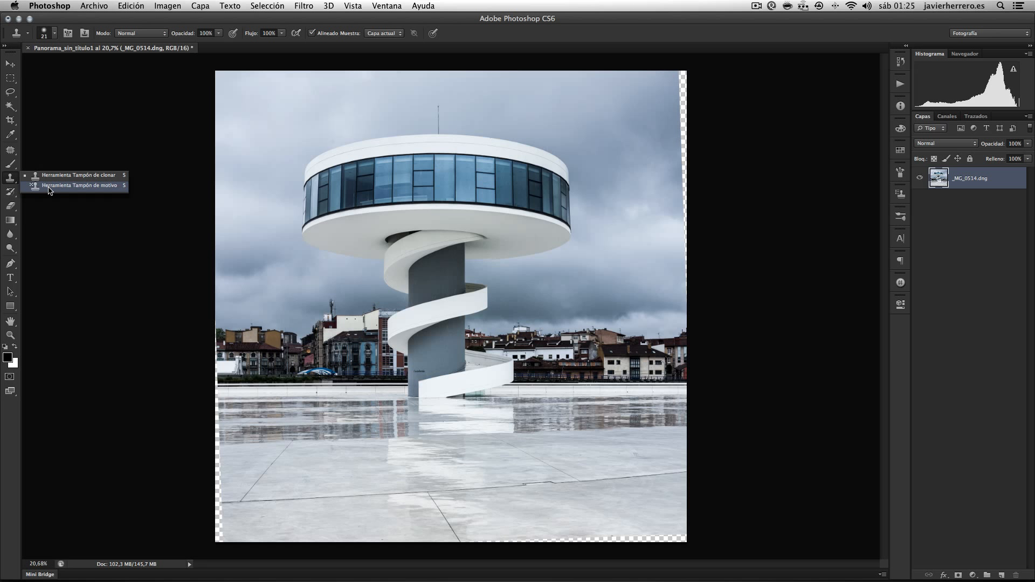
{"action": "left_click", "coordinate": [12, 152]}
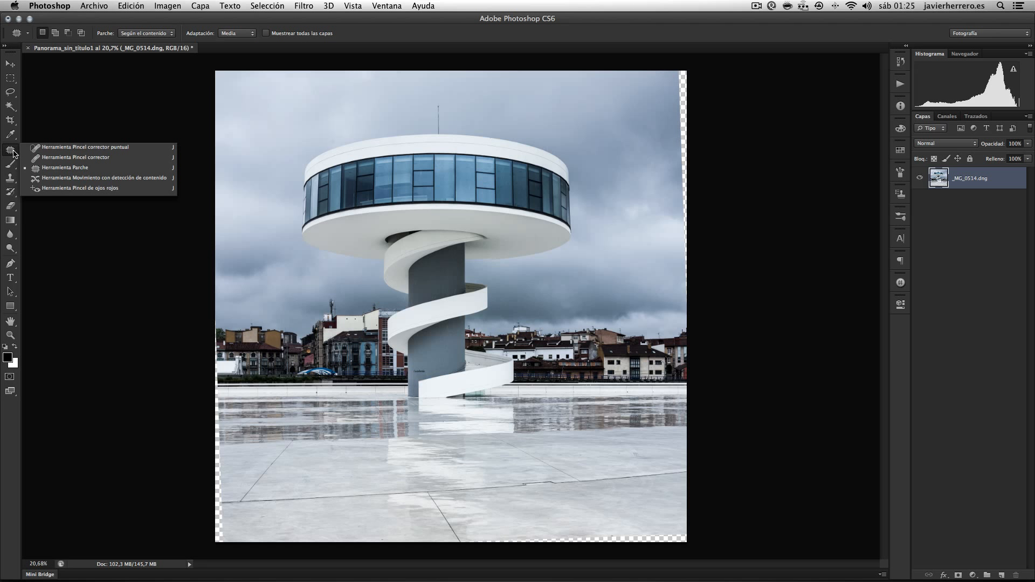
{"action": "left_click", "coordinate": [75, 157]}
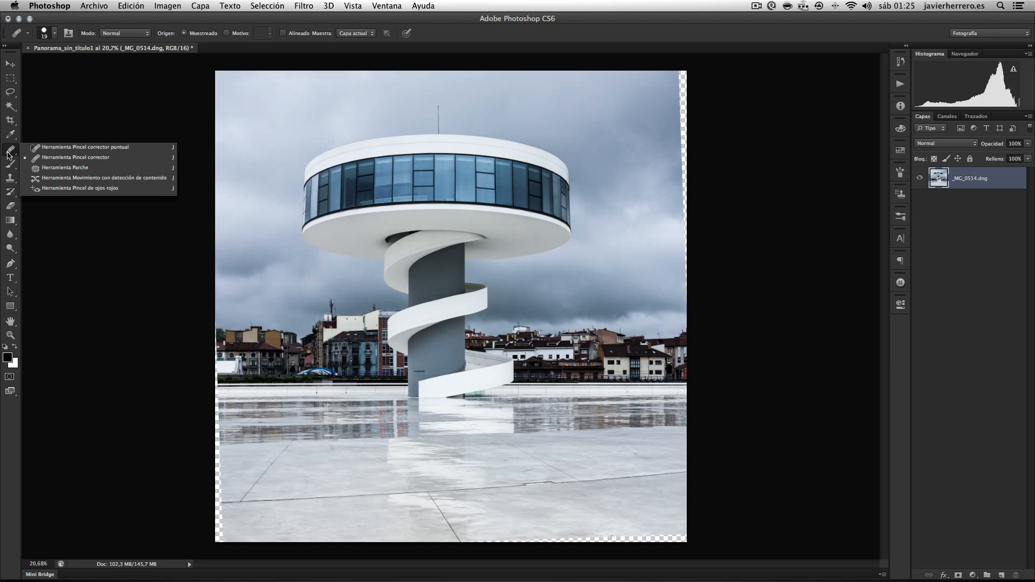
{"action": "left_click", "coordinate": [83, 263]}
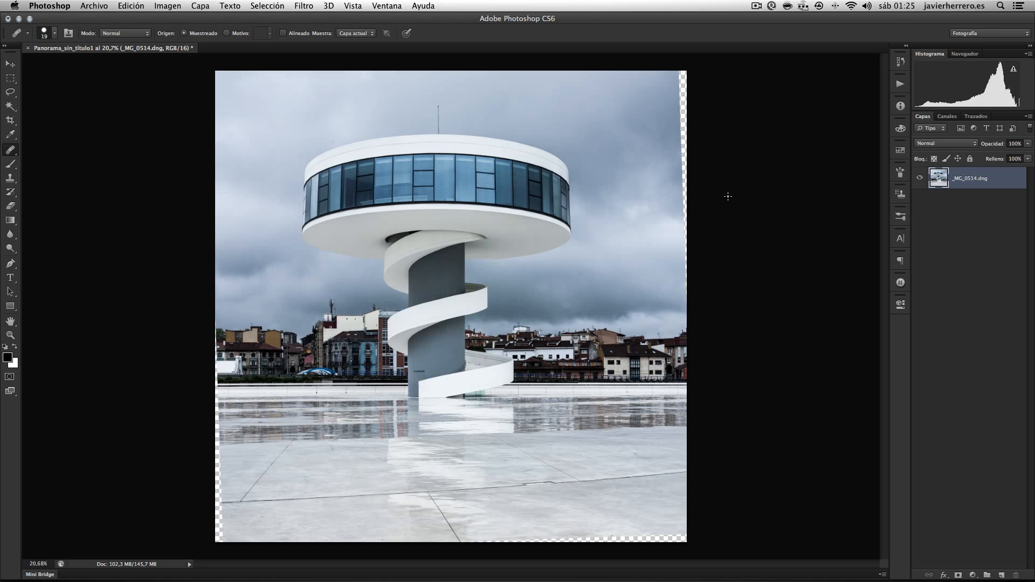
{"action": "left_click_drag", "start_coordinate": [581, 103], "coordinate": [609, 102]}
{"action": "left_click", "coordinate": [630, 89], "text": "alt"}
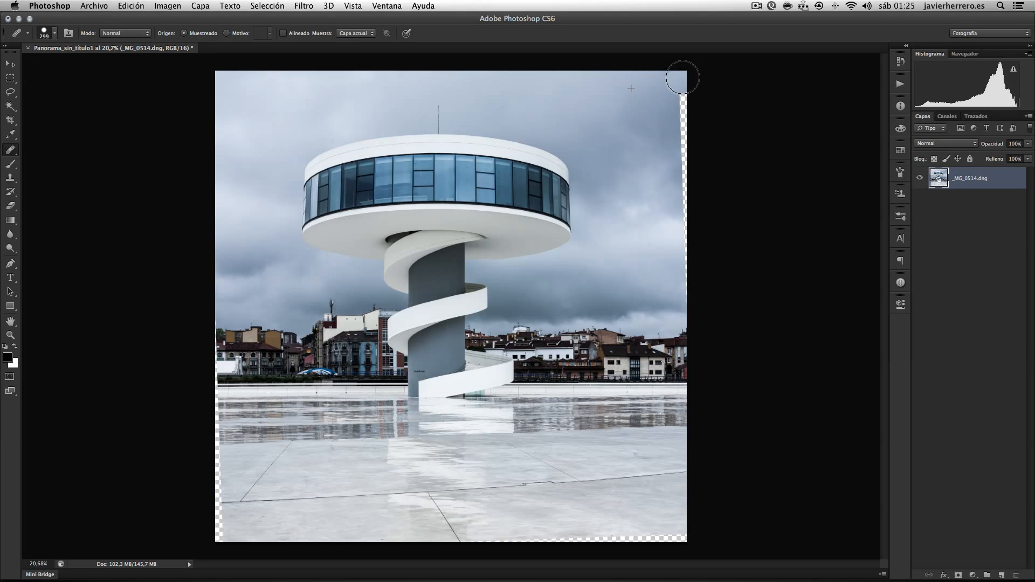
{"action": "mouse_move", "coordinate": [678, 86]}
{"action": "left_mouse_down"}
{"action": "mouse_move", "coordinate": [674, 146]}
{"action": "mouse_move", "coordinate": [686, 264]}
{"action": "left_mouse_up"}
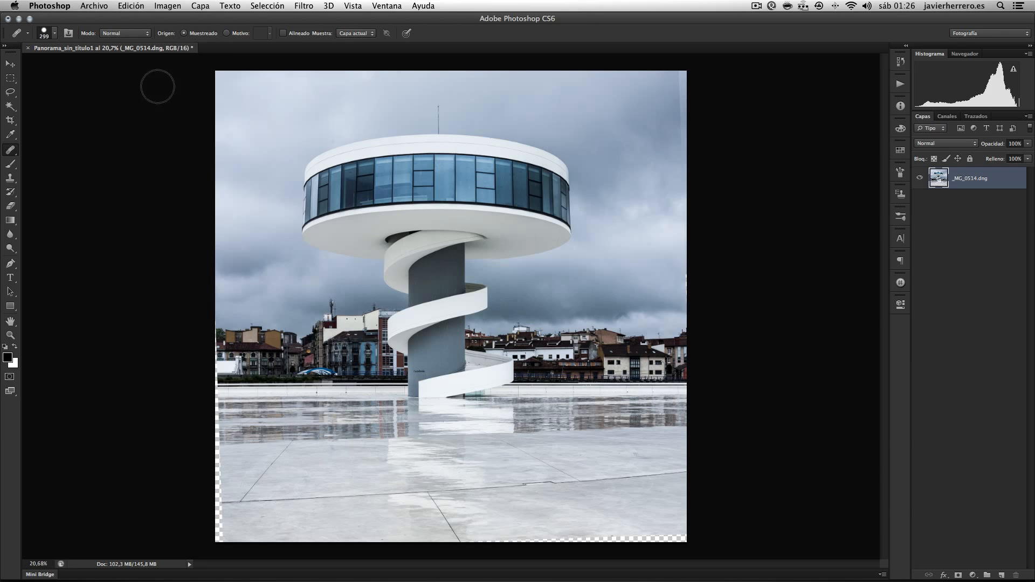
- Close the Panorama_sin_titulo1 document without saving its changes
{"action": "left_click", "coordinate": [102, 5]}
{"action": "left_click", "coordinate": [113, 101]}
{"action": "left_click", "coordinate": [466, 203]}
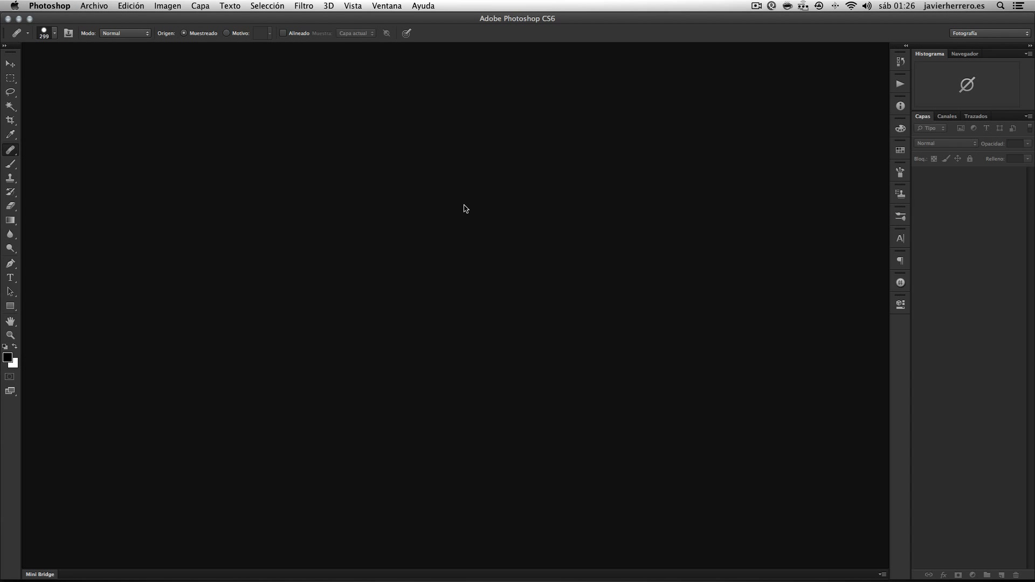
- Switch to Adobe Bridge, go up to the 22.- Panorámicas folder and preview fin web.jpg full screen
{"action": "key", "text": "super+Tab"}
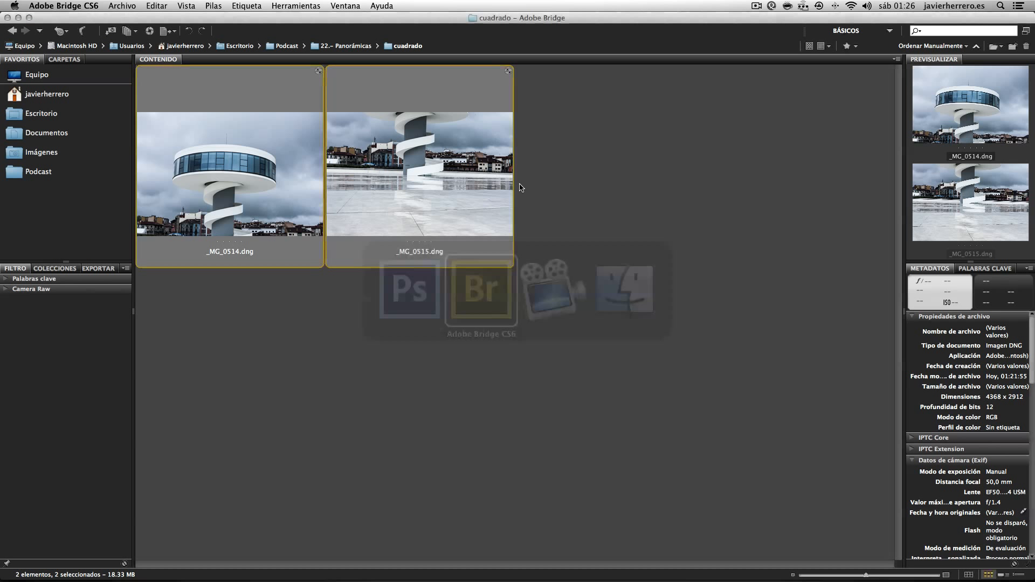
{"action": "left_click", "coordinate": [581, 347]}
{"action": "key", "text": "super+Up"}
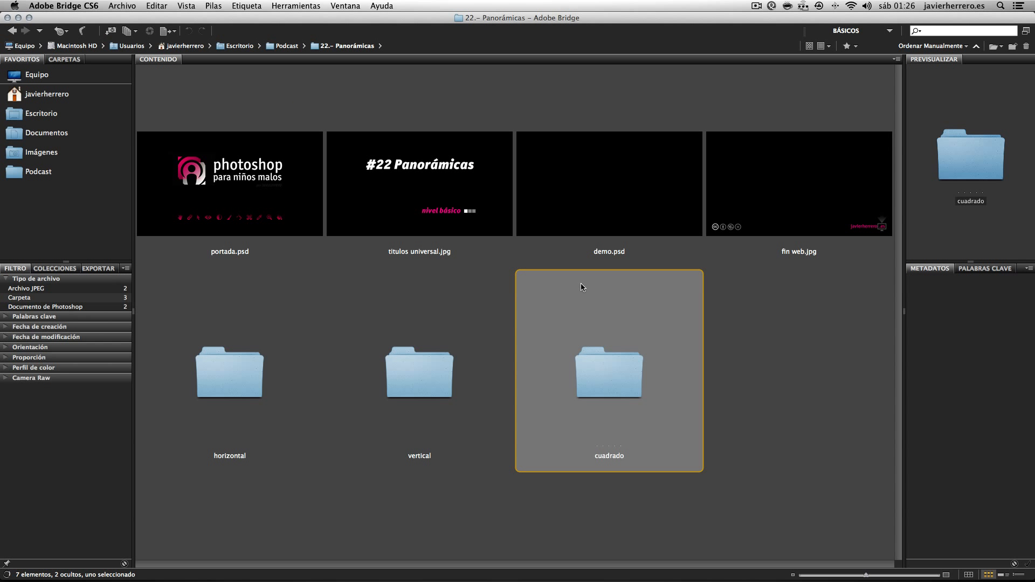
{"action": "key", "text": "Up"}
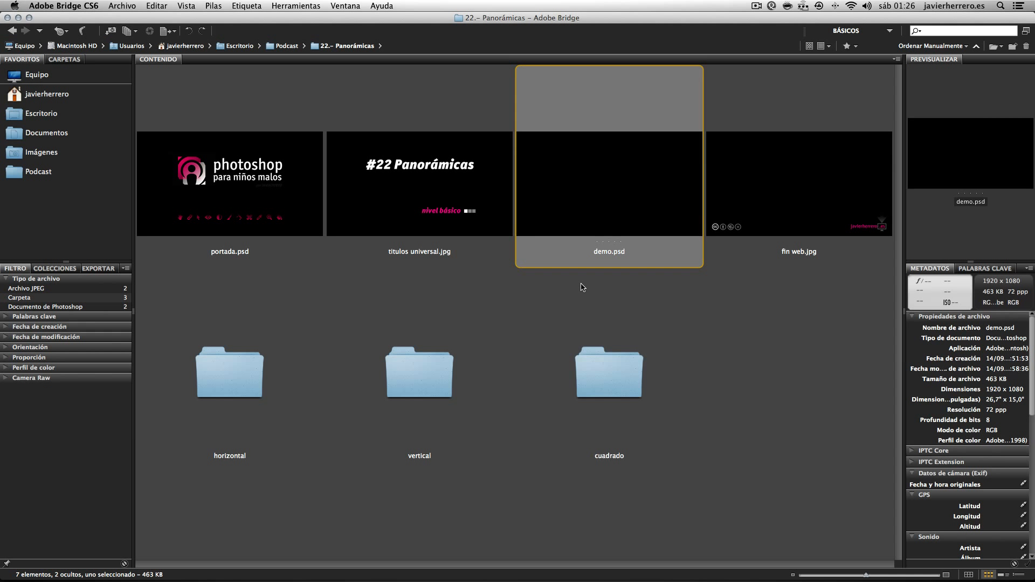
{"action": "key", "text": "Right"}
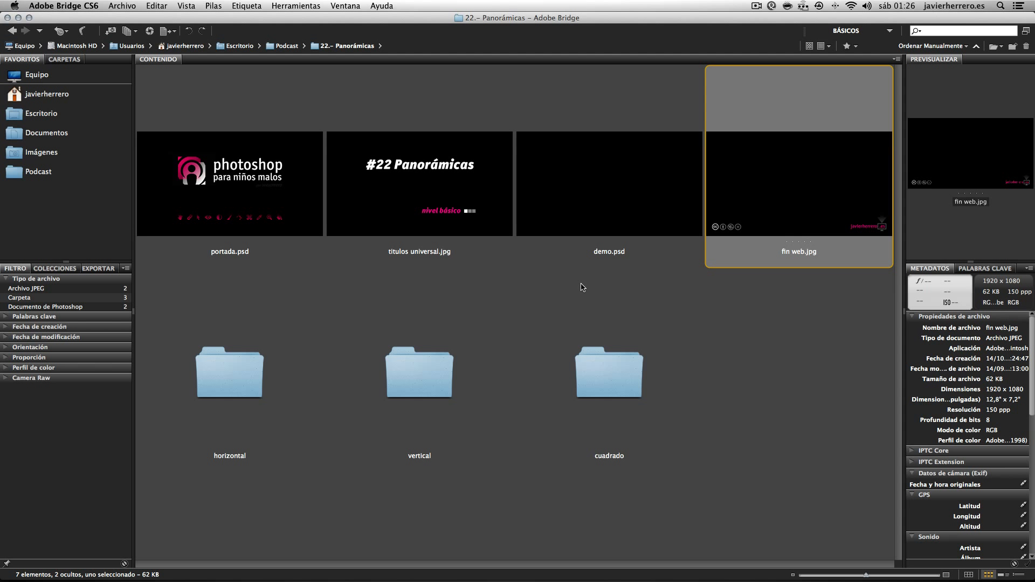
{"action": "key", "text": "space"}
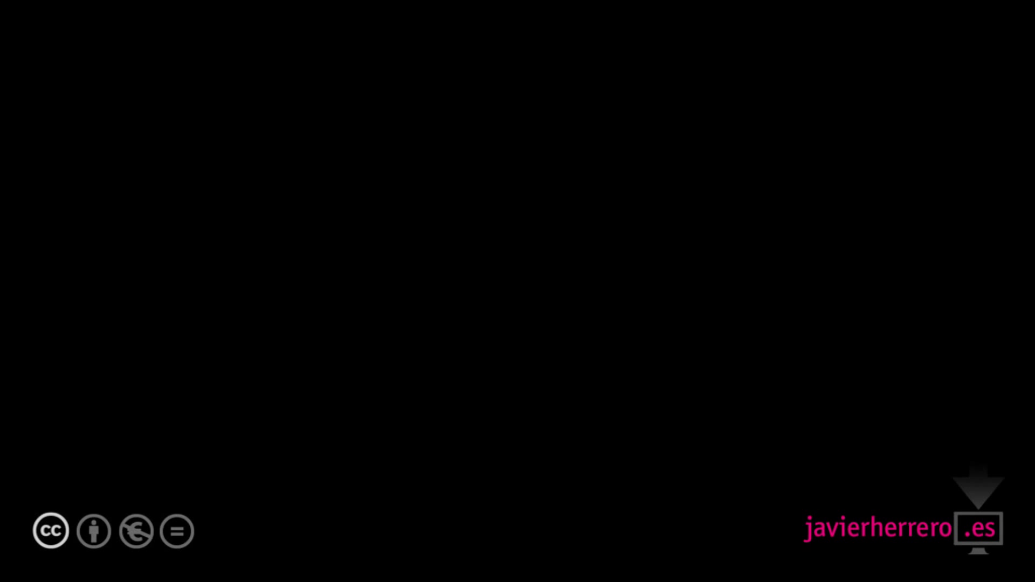